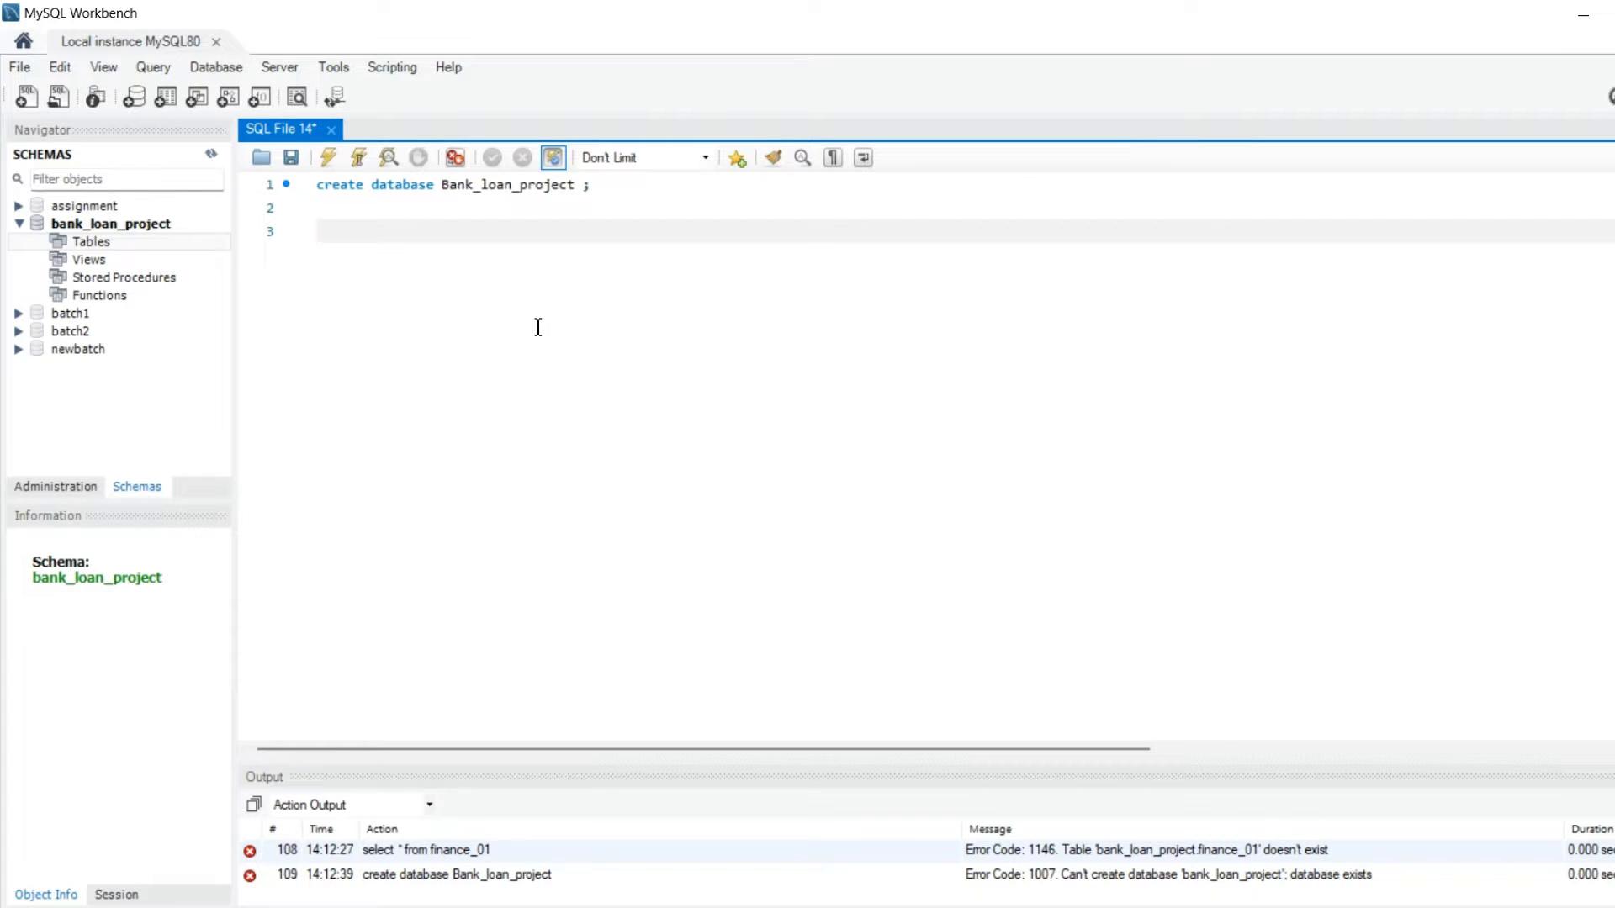
Step: Start a table data import into bank_loan_project's tables and choose Finance_1.csv from the Desktop as the source file
right_click(91, 244)
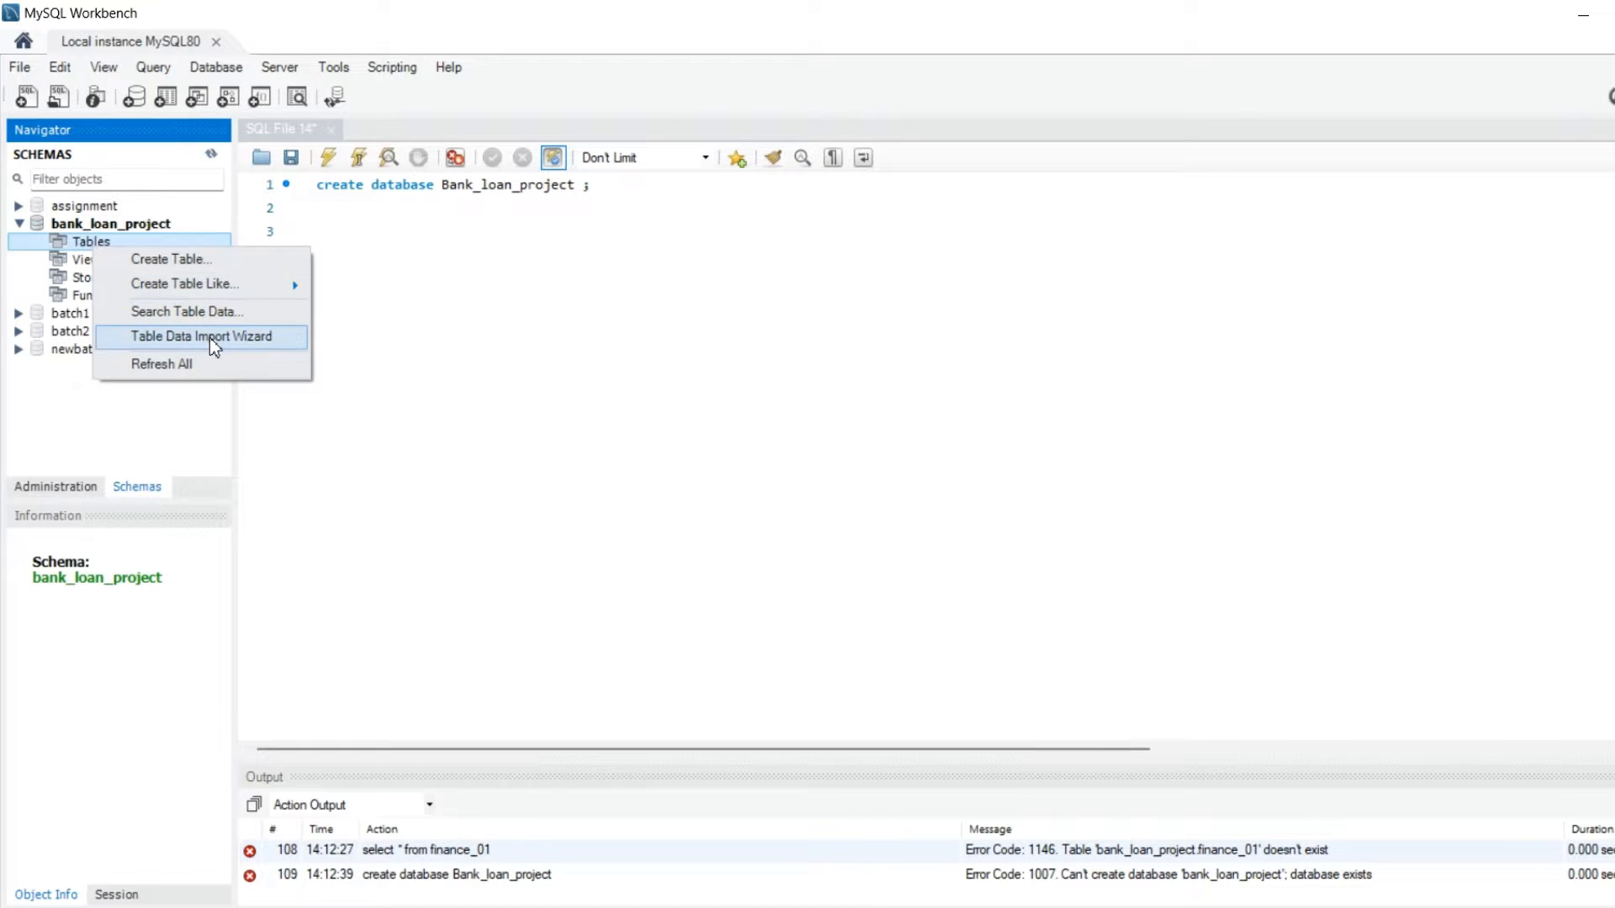
left_click(210, 337)
left_click(1029, 406)
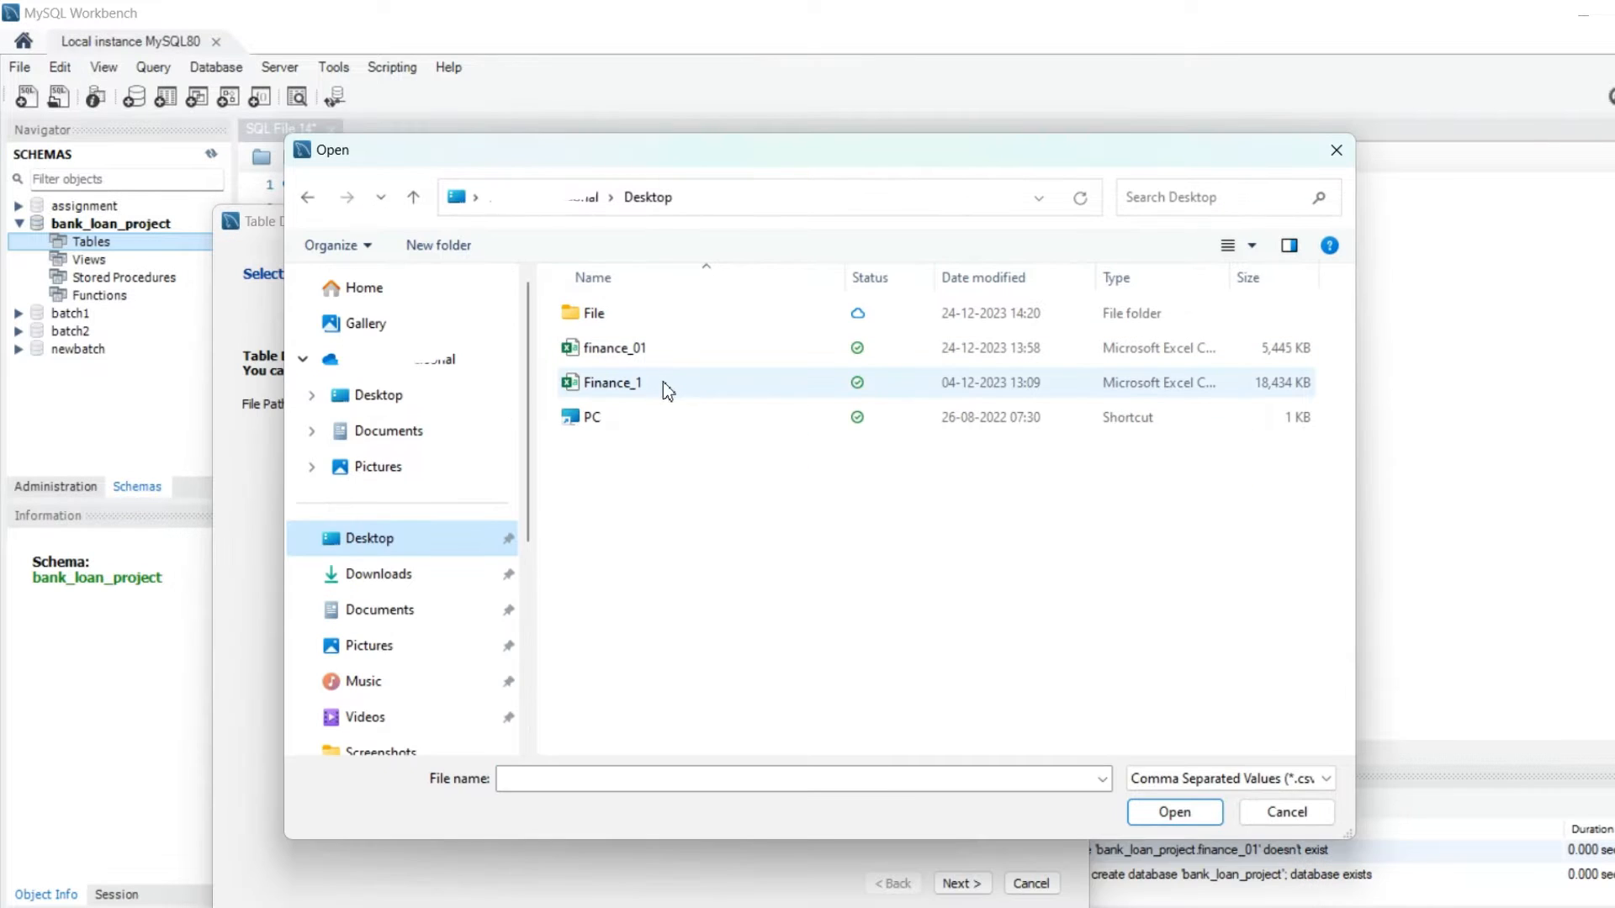
double_click(665, 381)
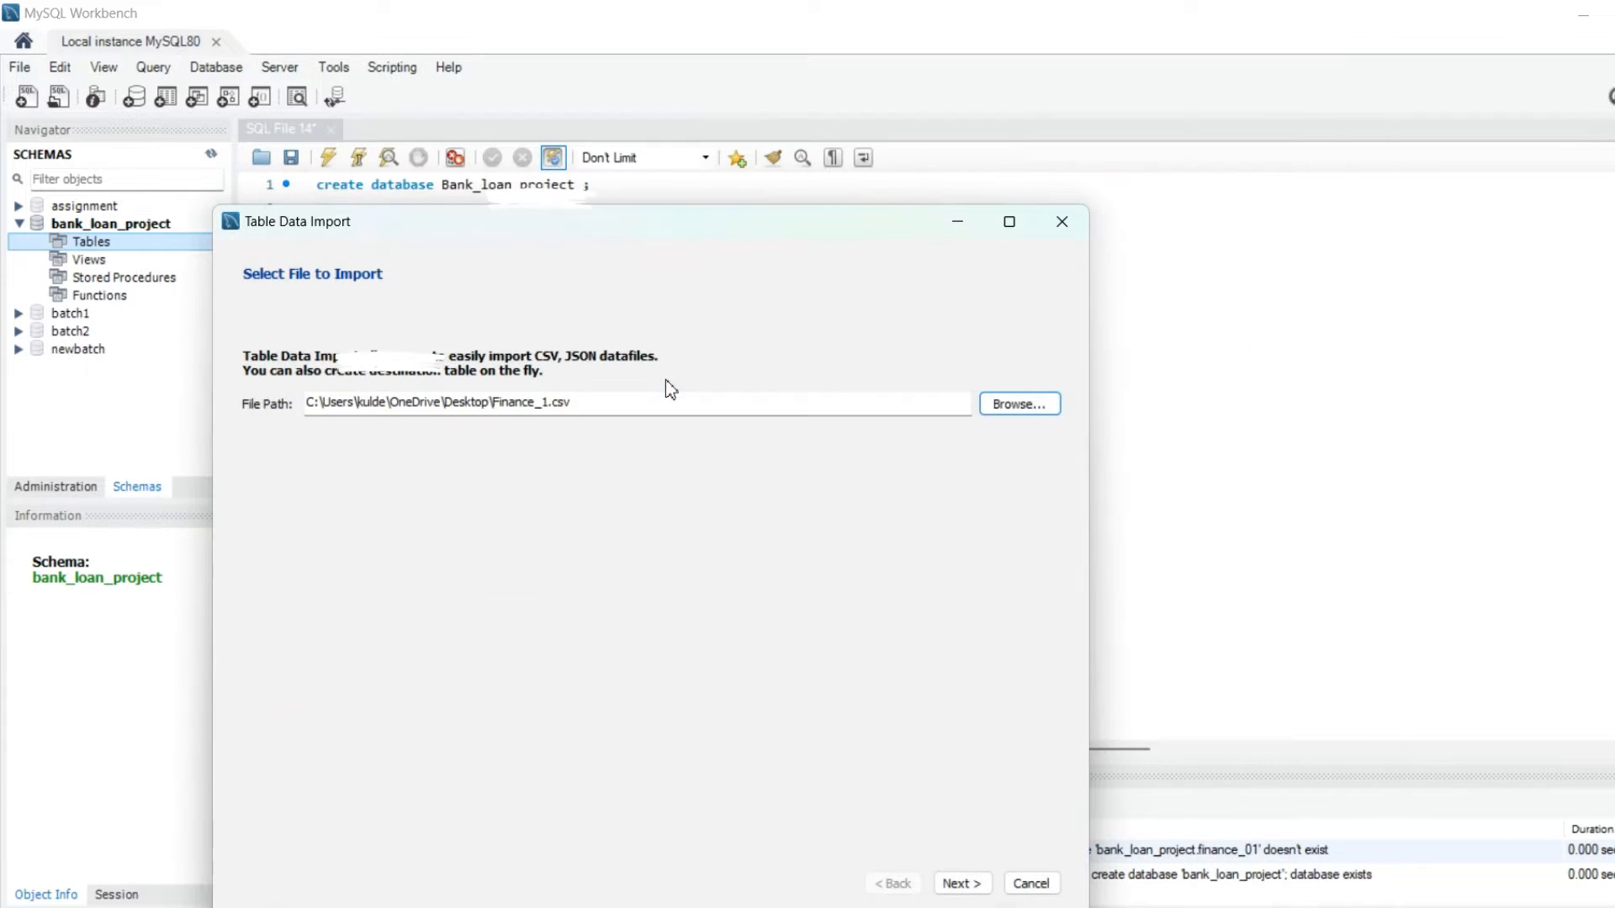
Step: Accept the proposed destination and import settings, run the Finance_1.csv import, and finish the wizard
left_click(954, 885)
left_click(955, 884)
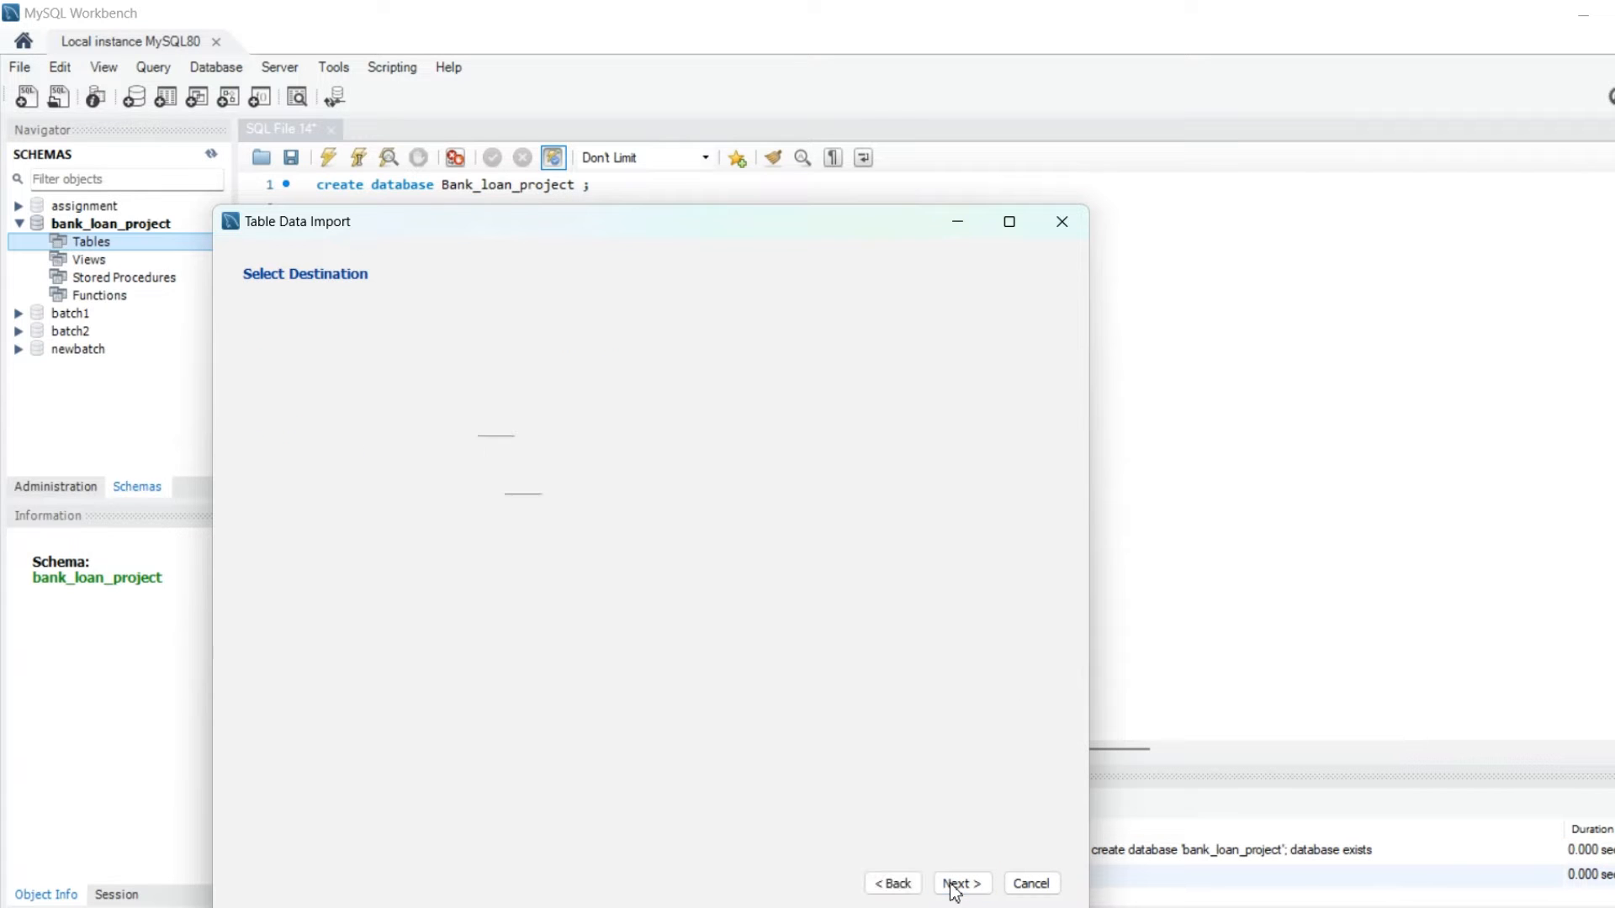
left_click(955, 884)
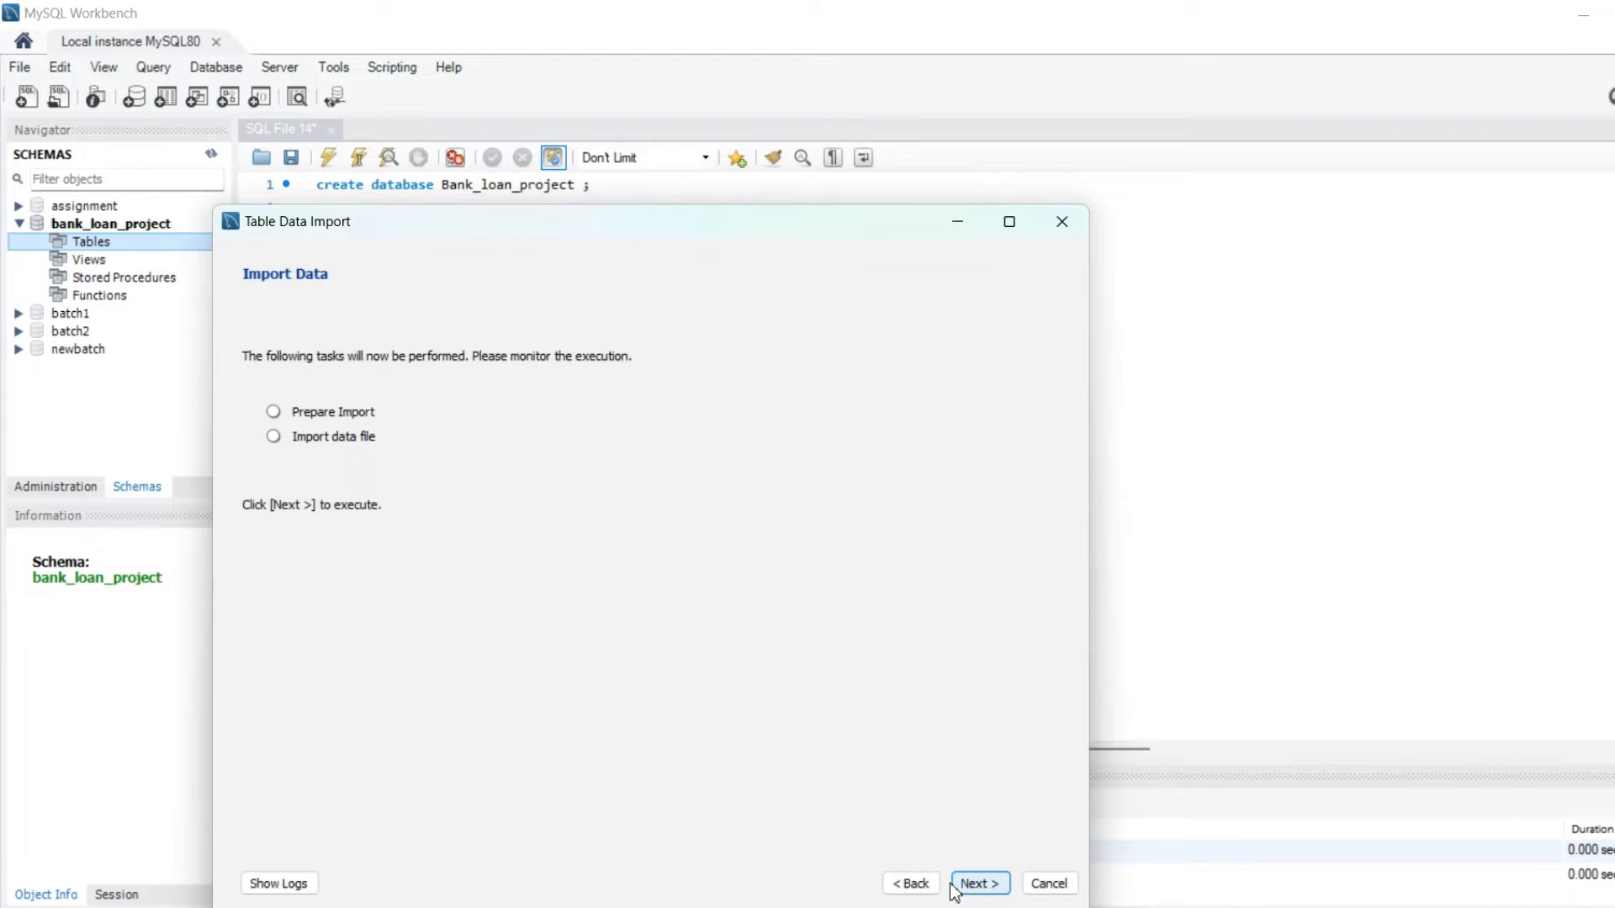
left_click(958, 879)
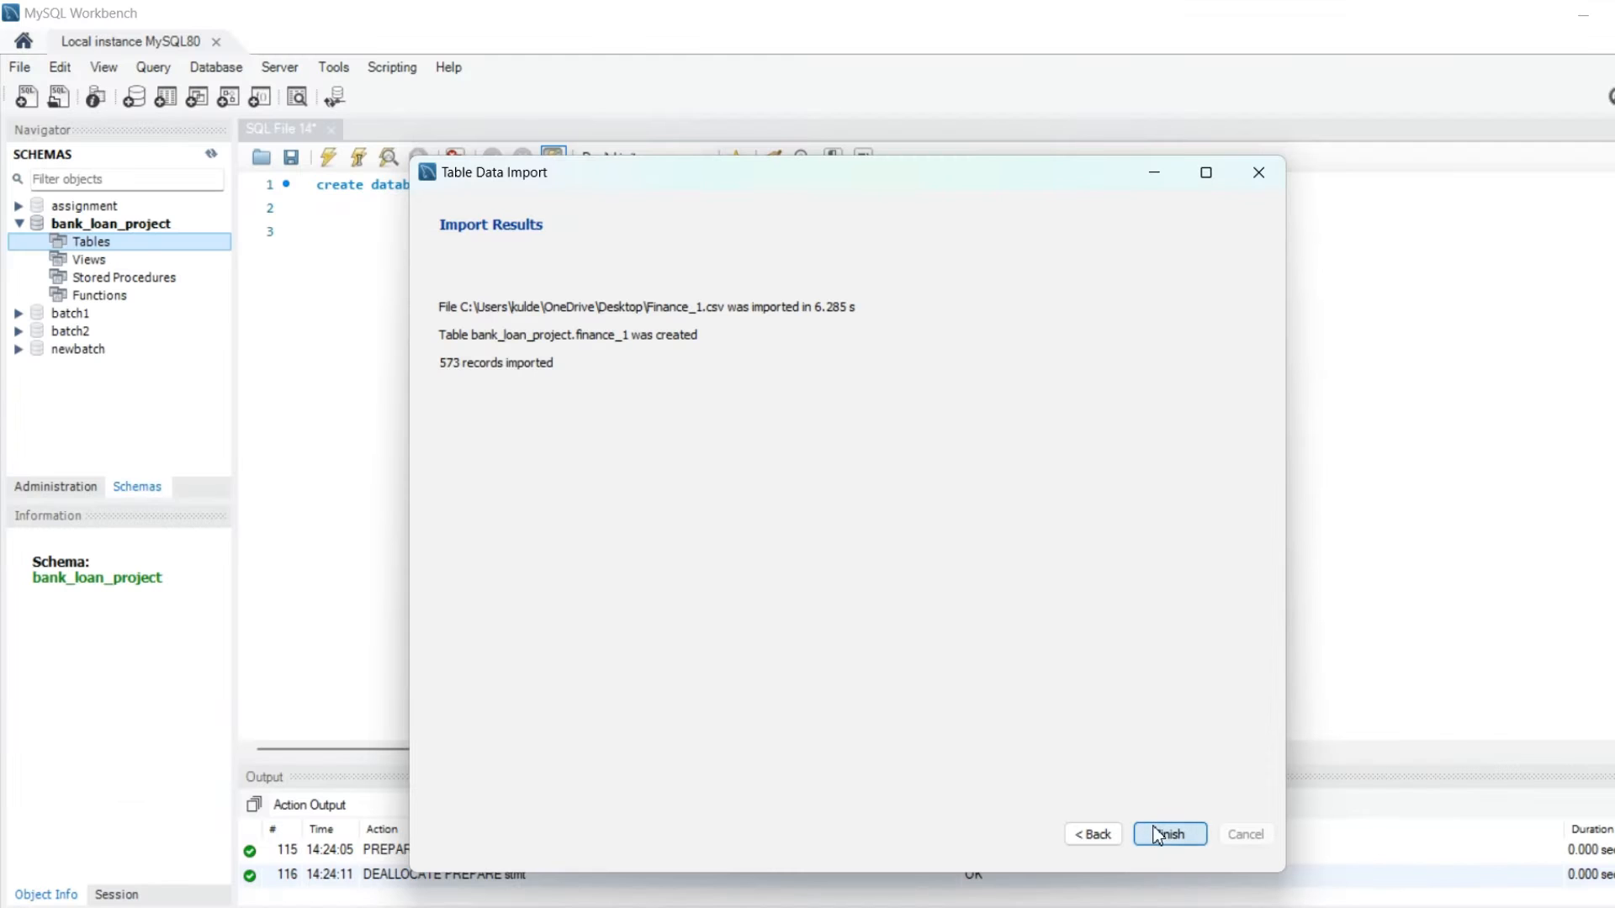
left_click(1244, 871)
Step: Write and run the query "select count(*) from finance_1 ;" on line 3 of the SQL file
left_click(398, 234)
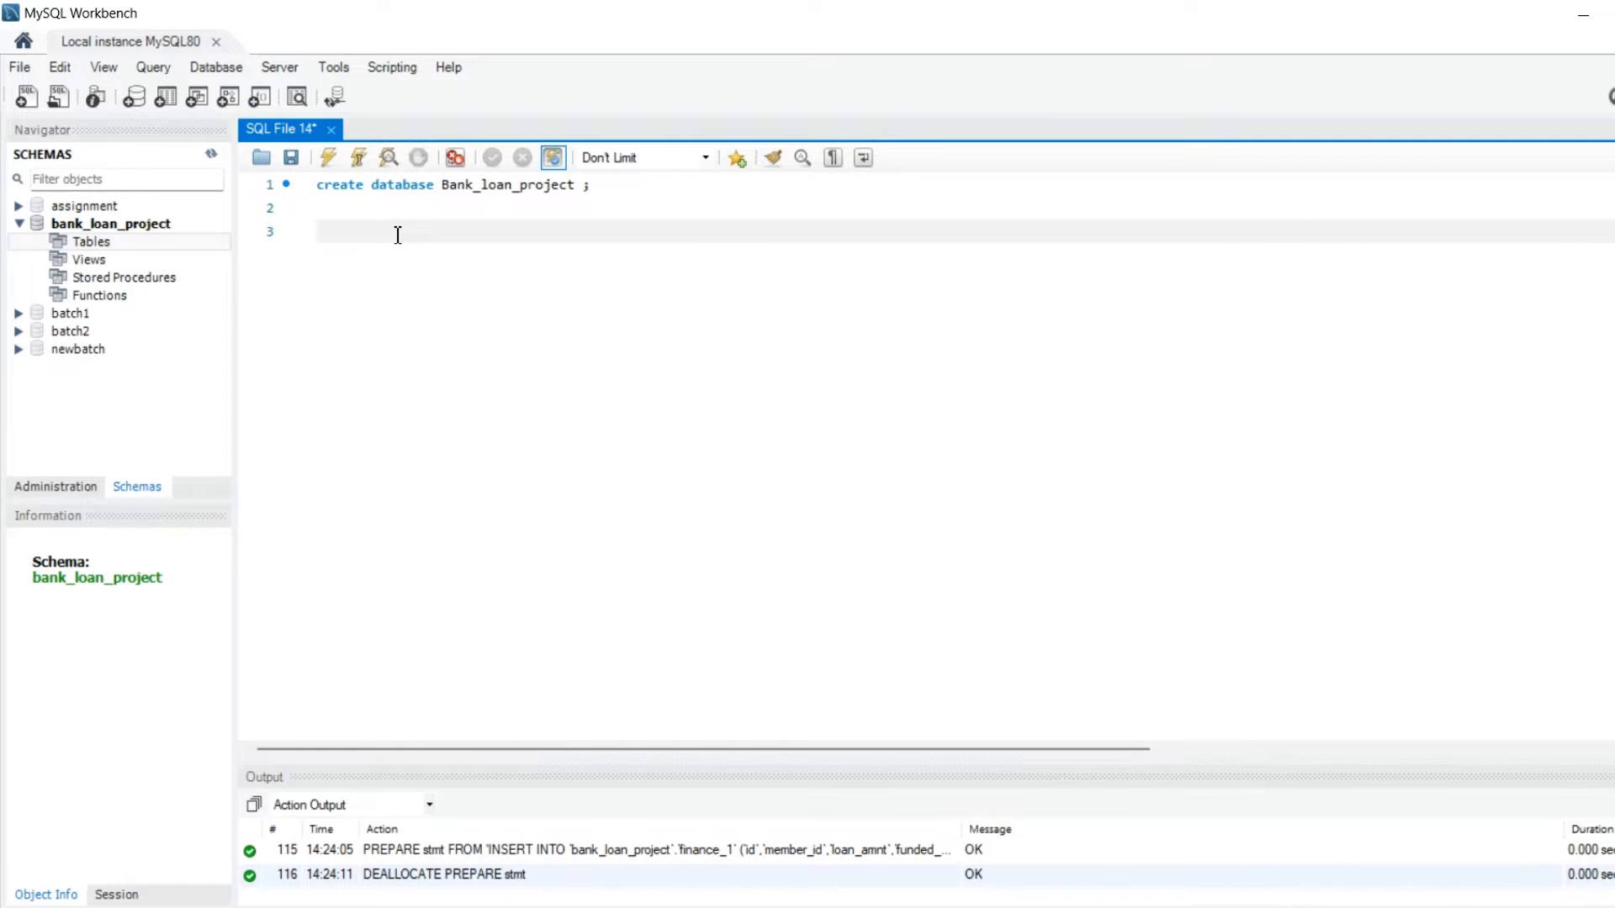
type("select count(")
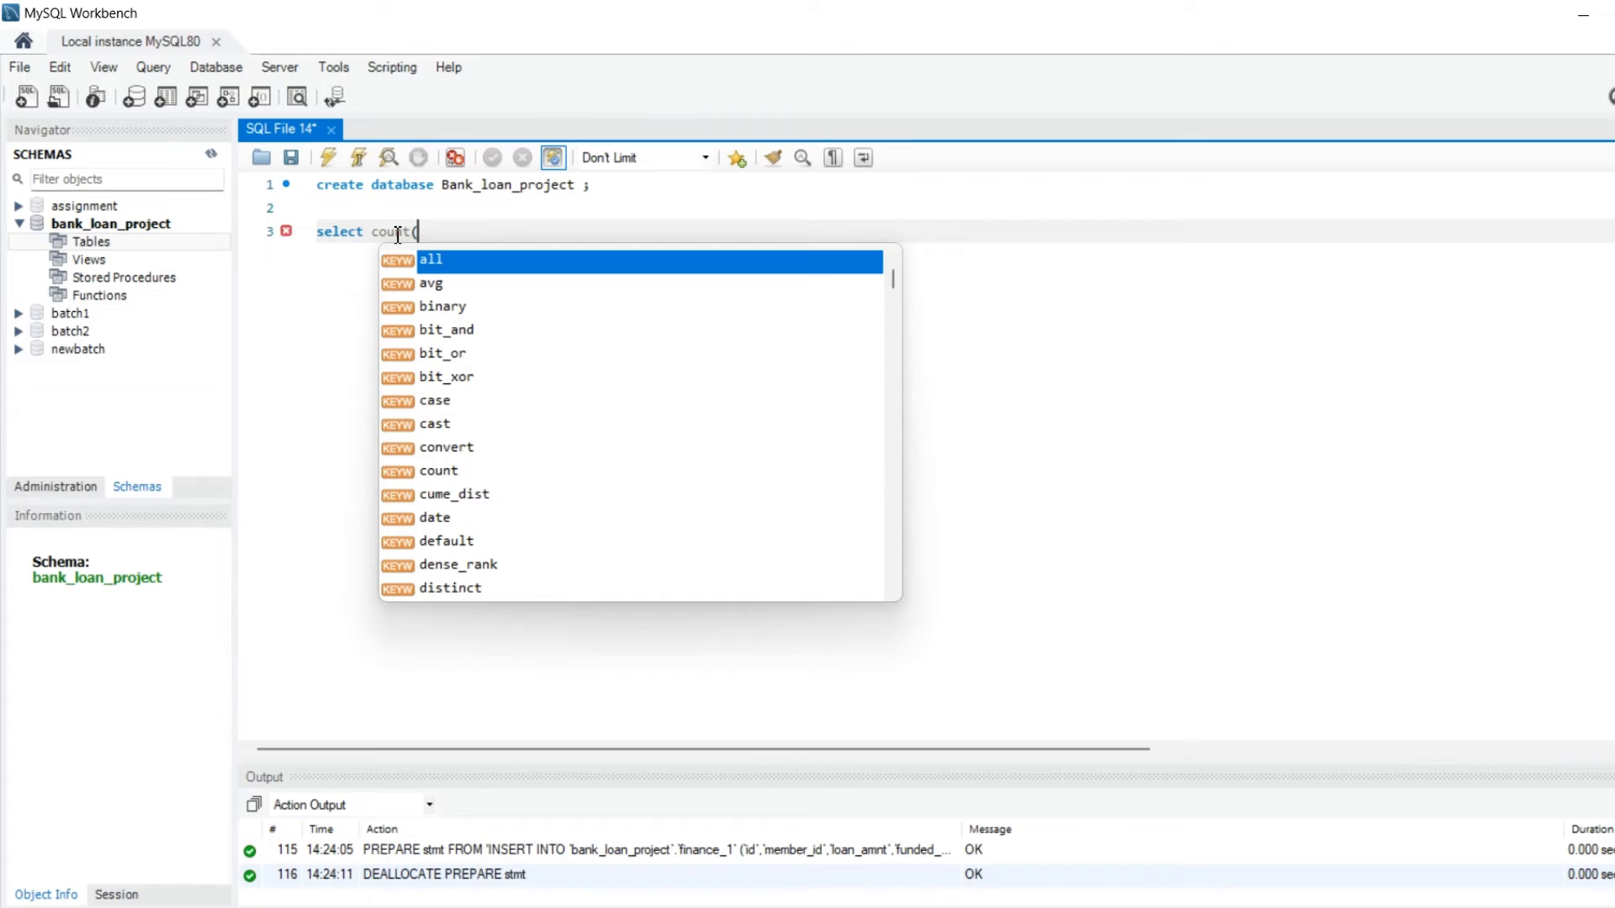
key("Escape")
type("*) fr")
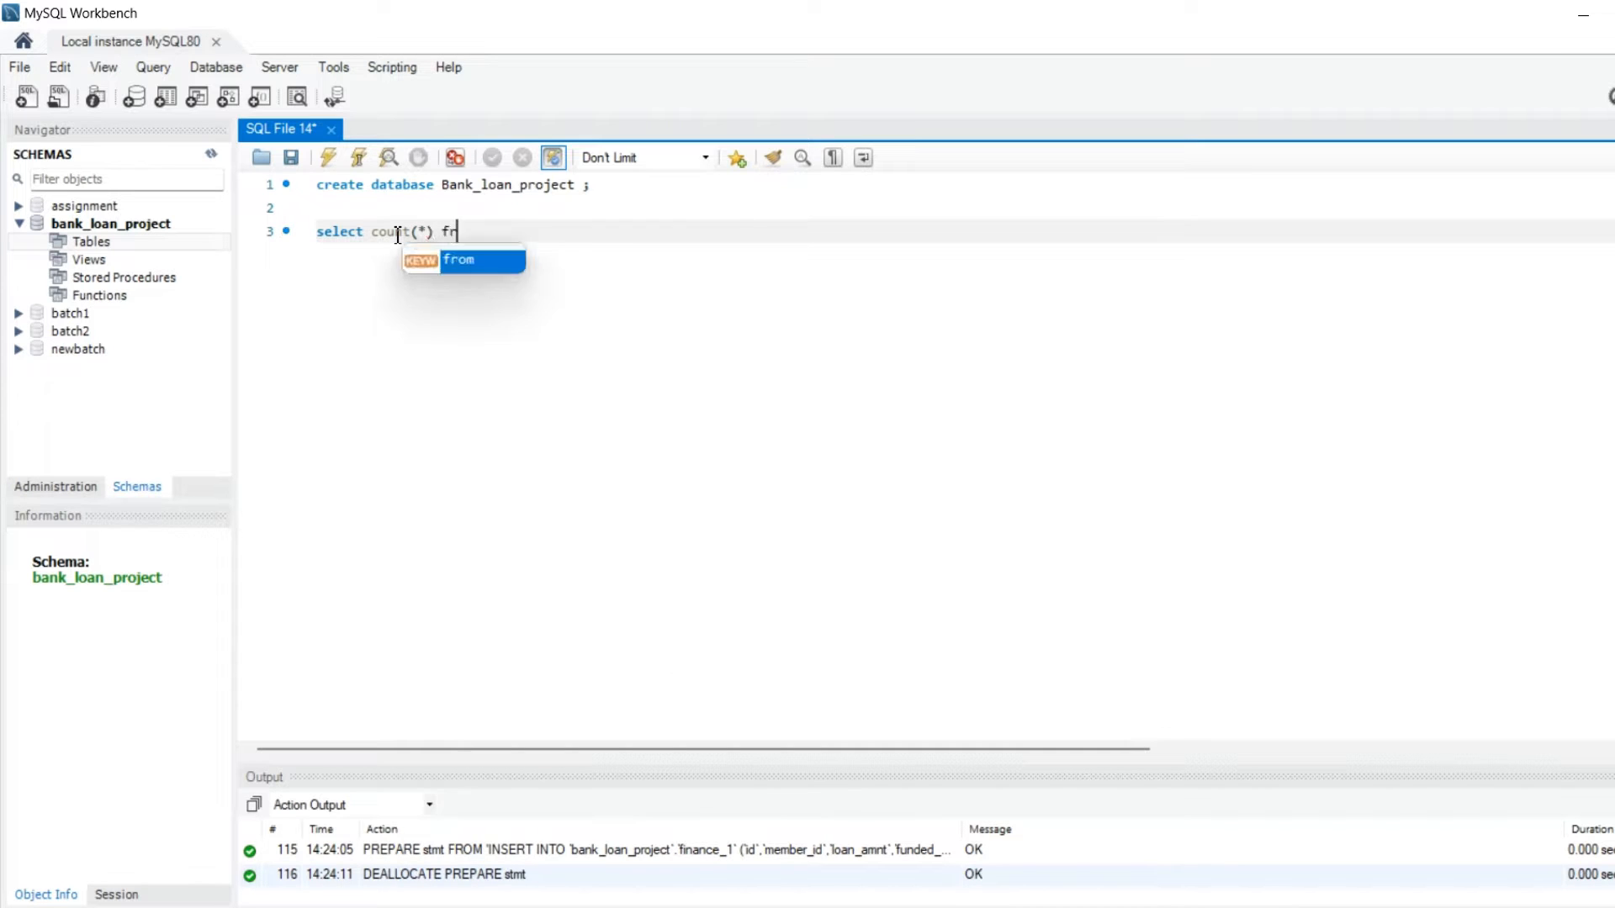
type("om finance")
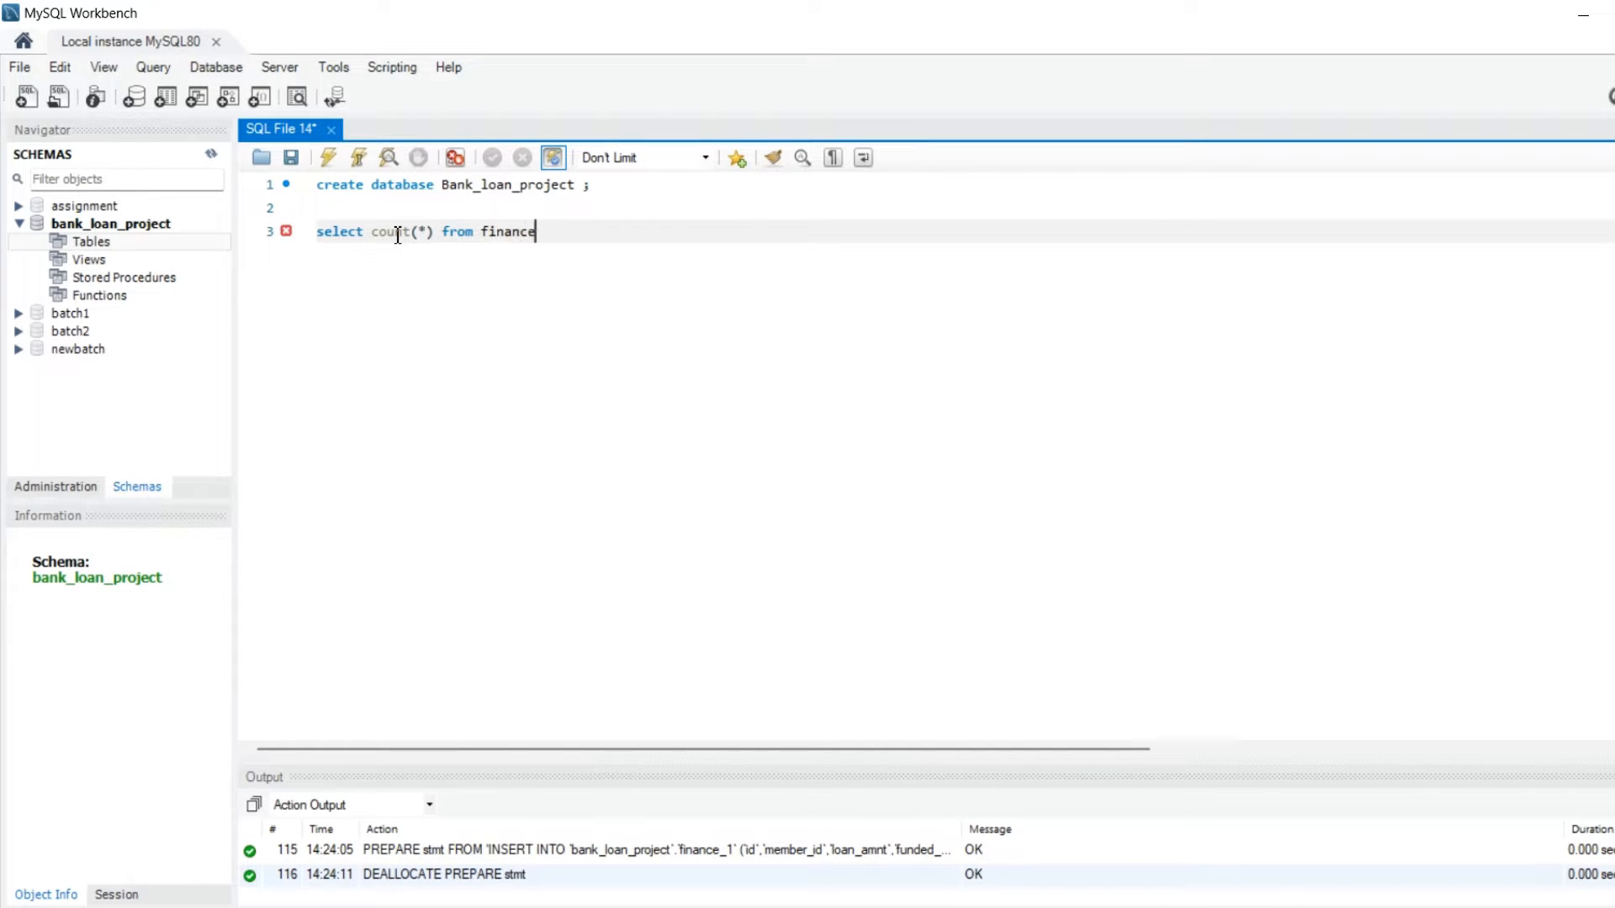
type("_1 ;")
key("ctrl+Return")
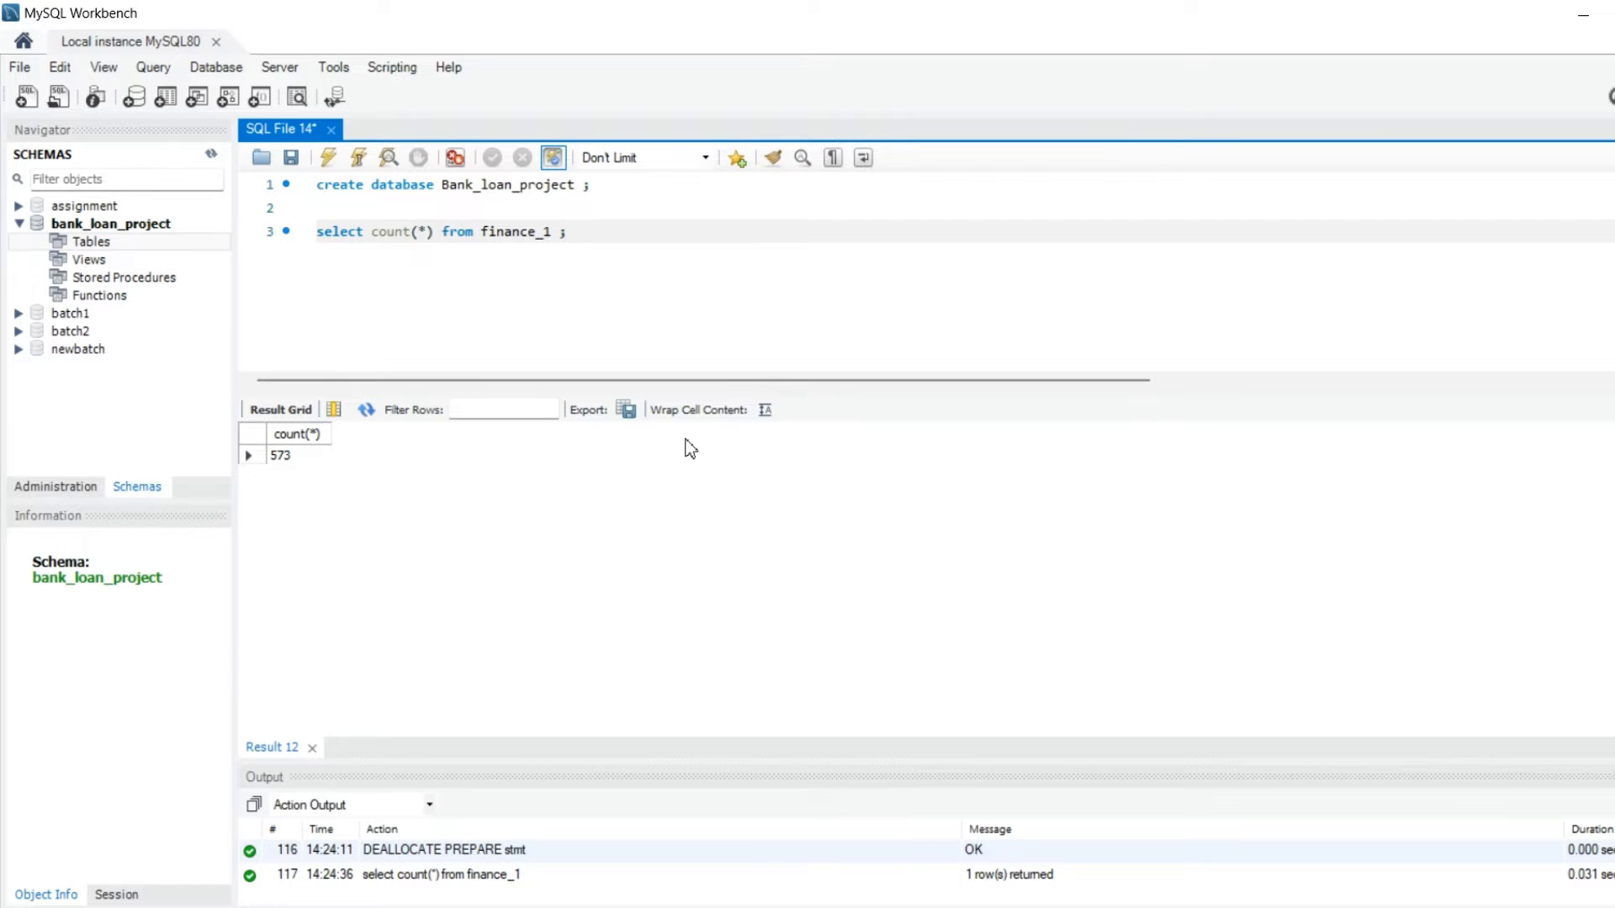
Step: Switch to the desktop and open the Finance_1 CSV file in Excel
key("super+d")
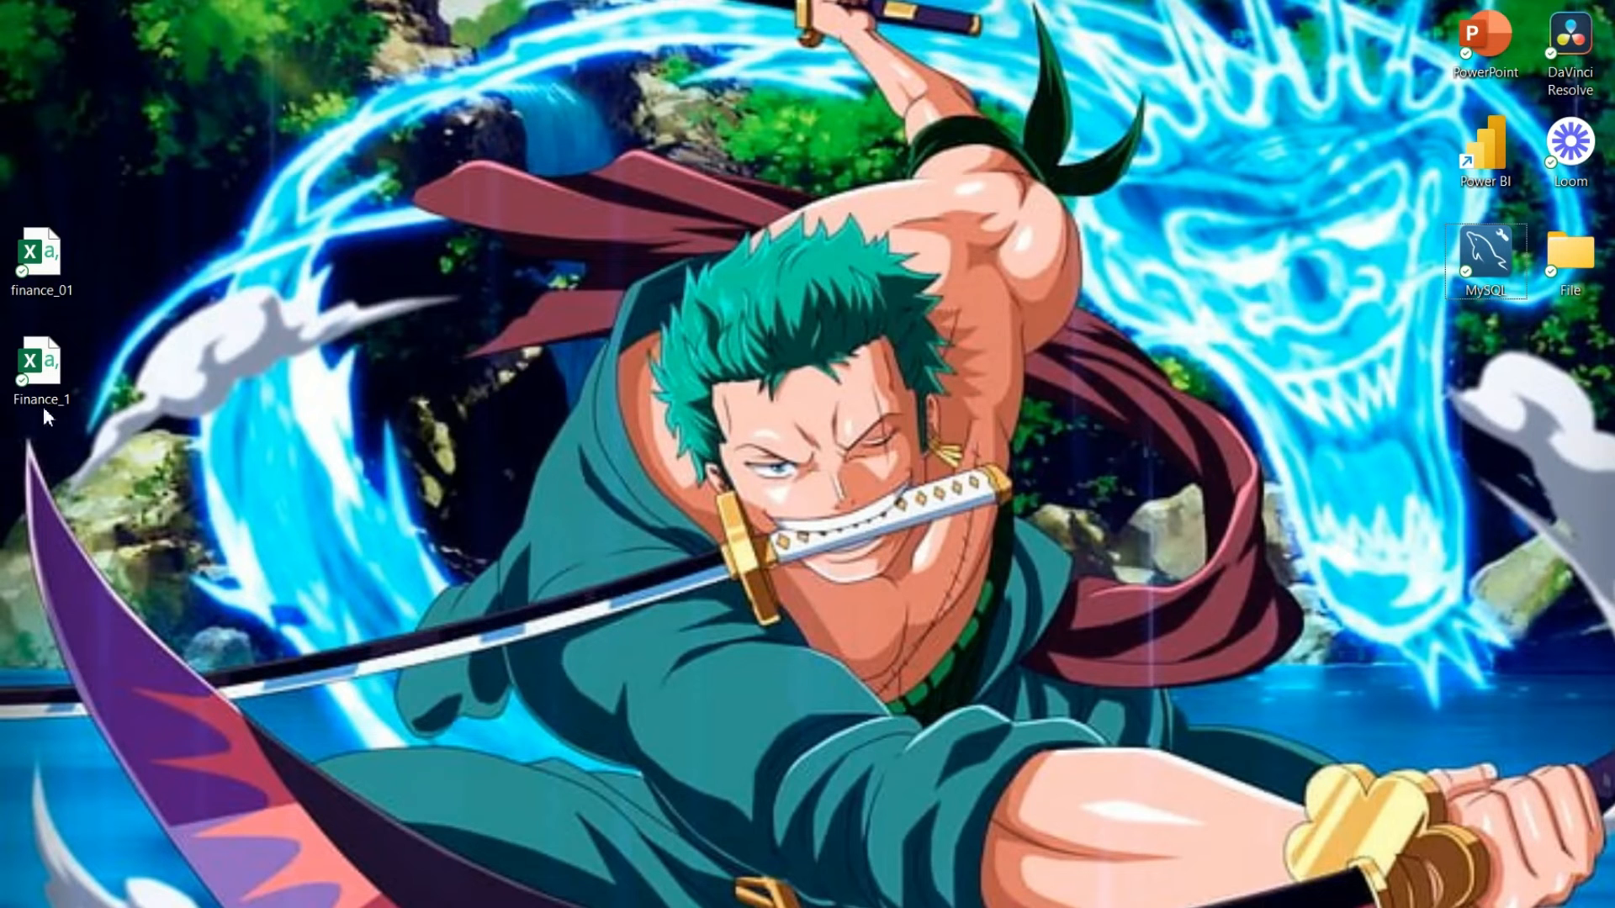
key("super+d")
left_click(58, 381)
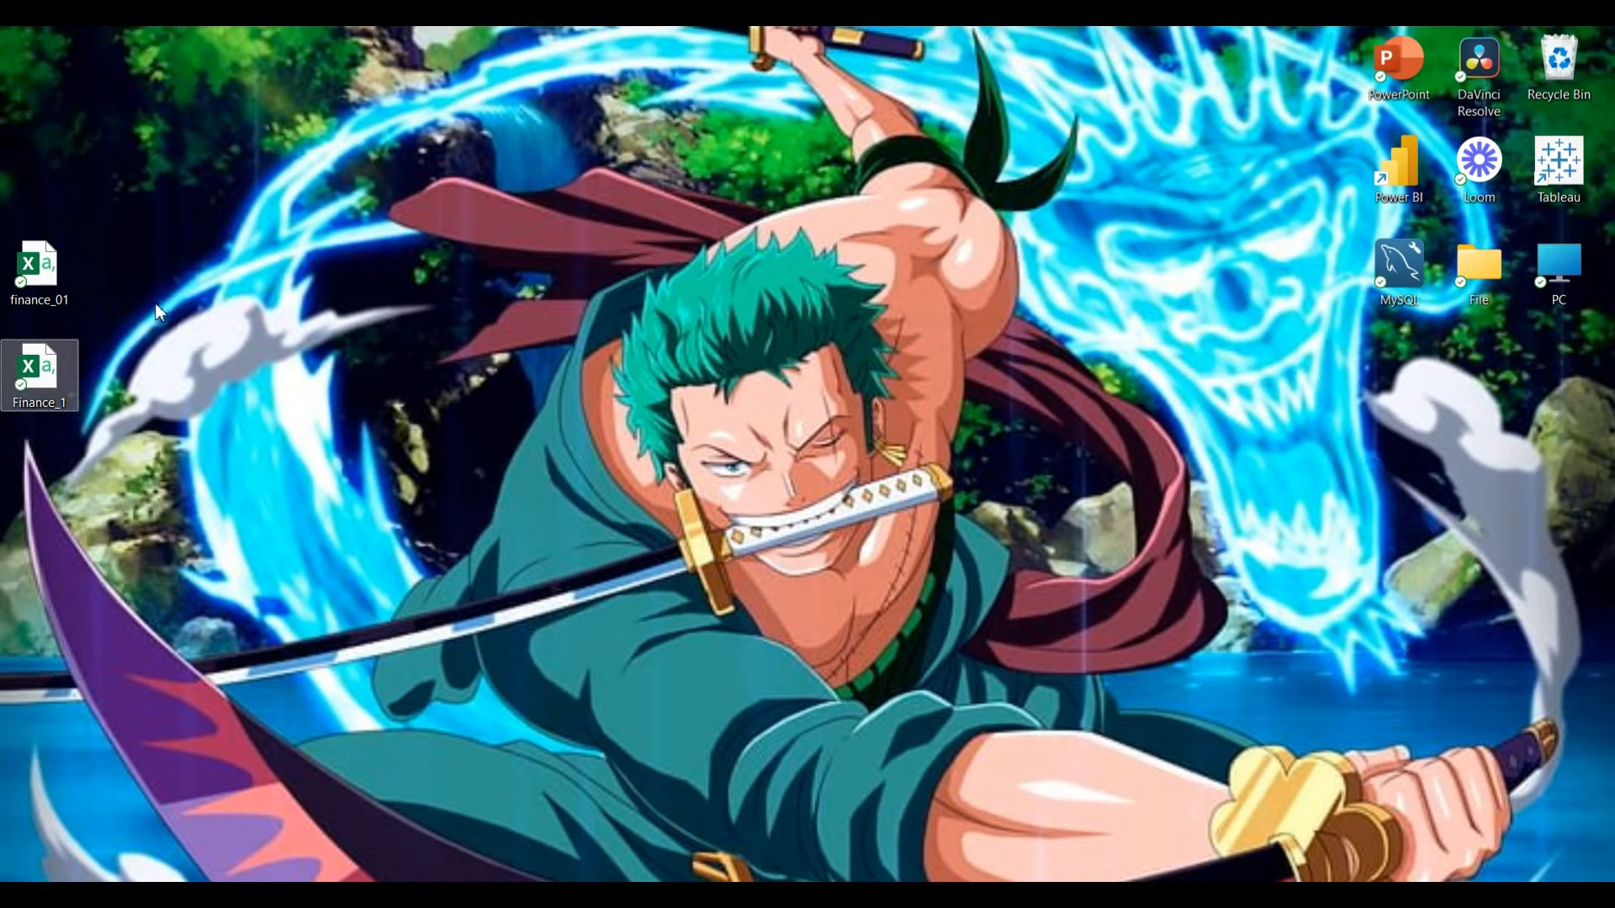
key("Return")
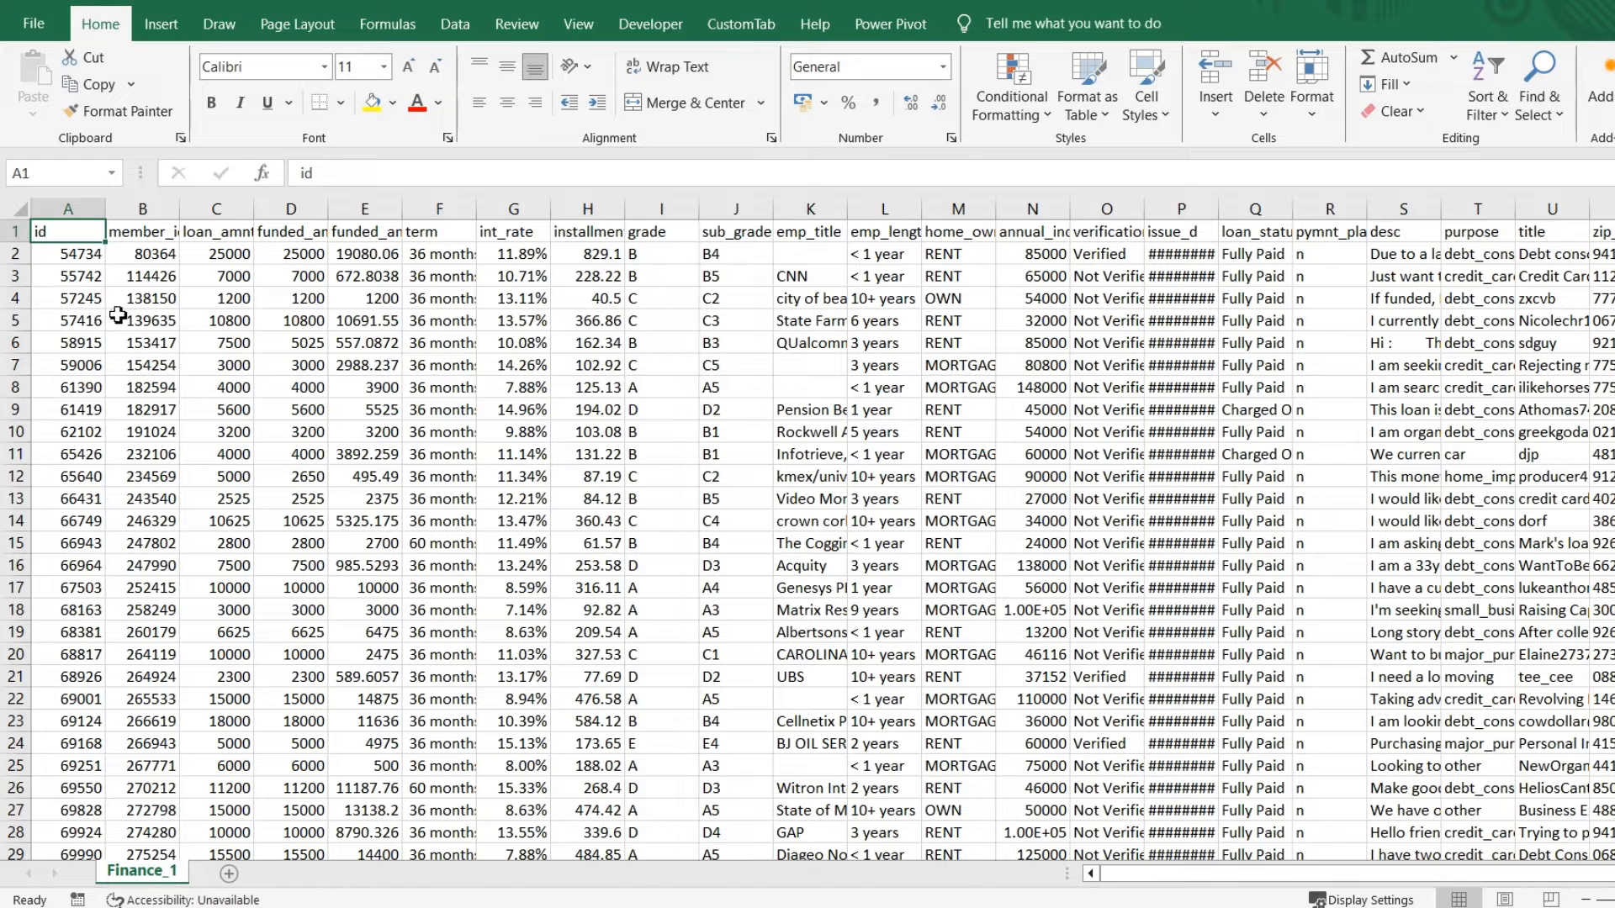
Step: Select every id value below the header in the Finance_1 sheet to check the number of records
left_click(104, 313)
key("Up")
key("Up")
key("Up")
key("Up")
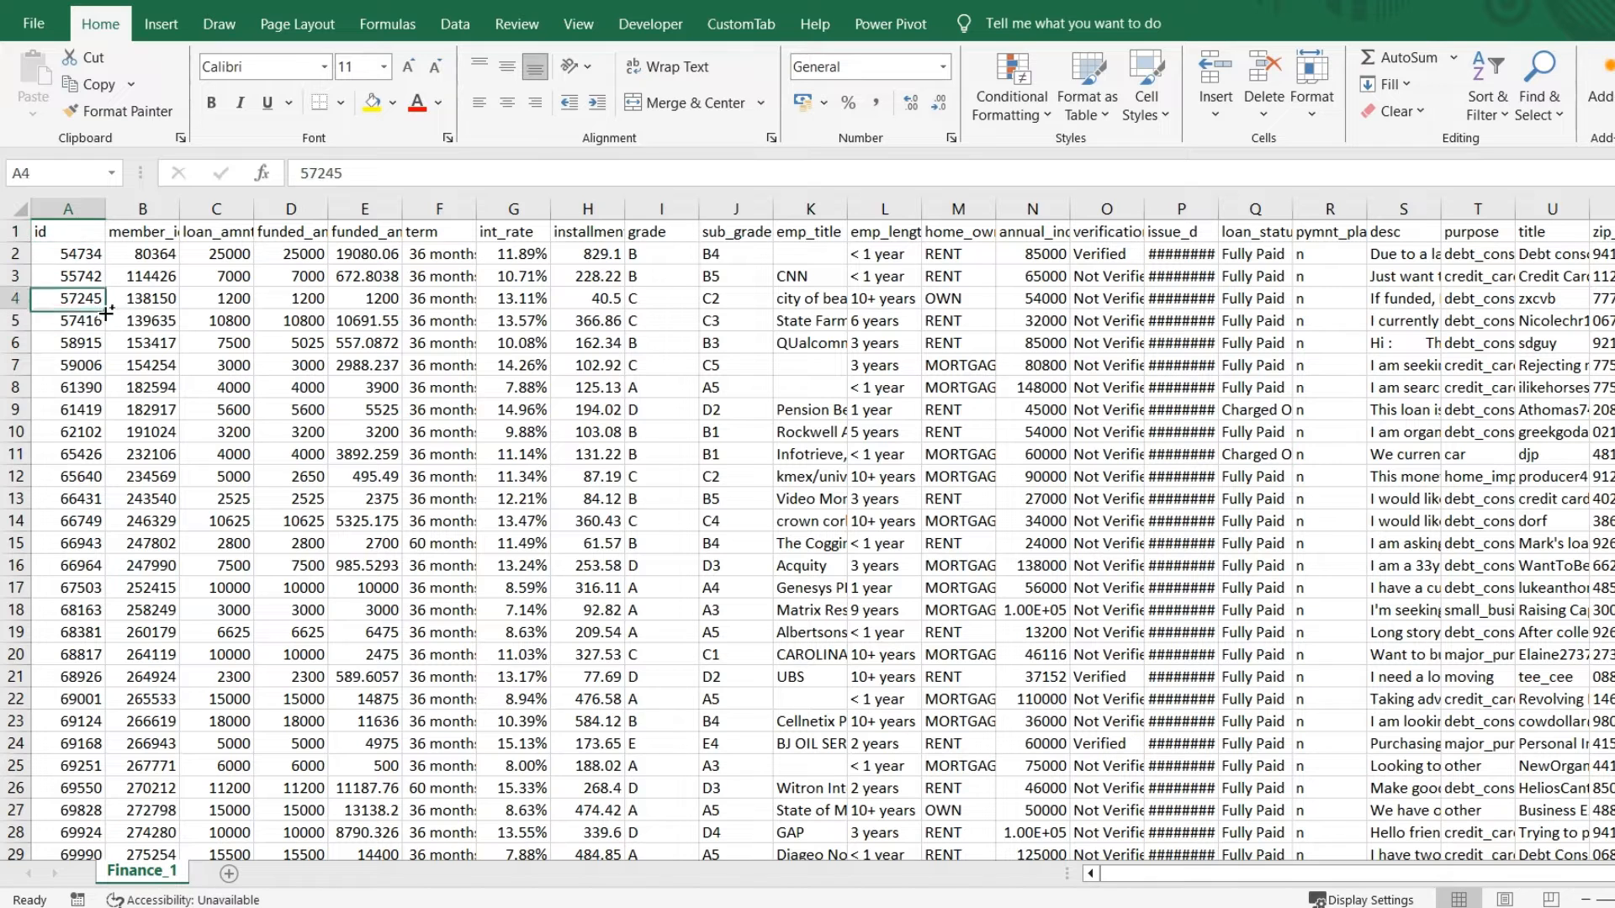
key("Down")
key("ctrl+shift+Down")
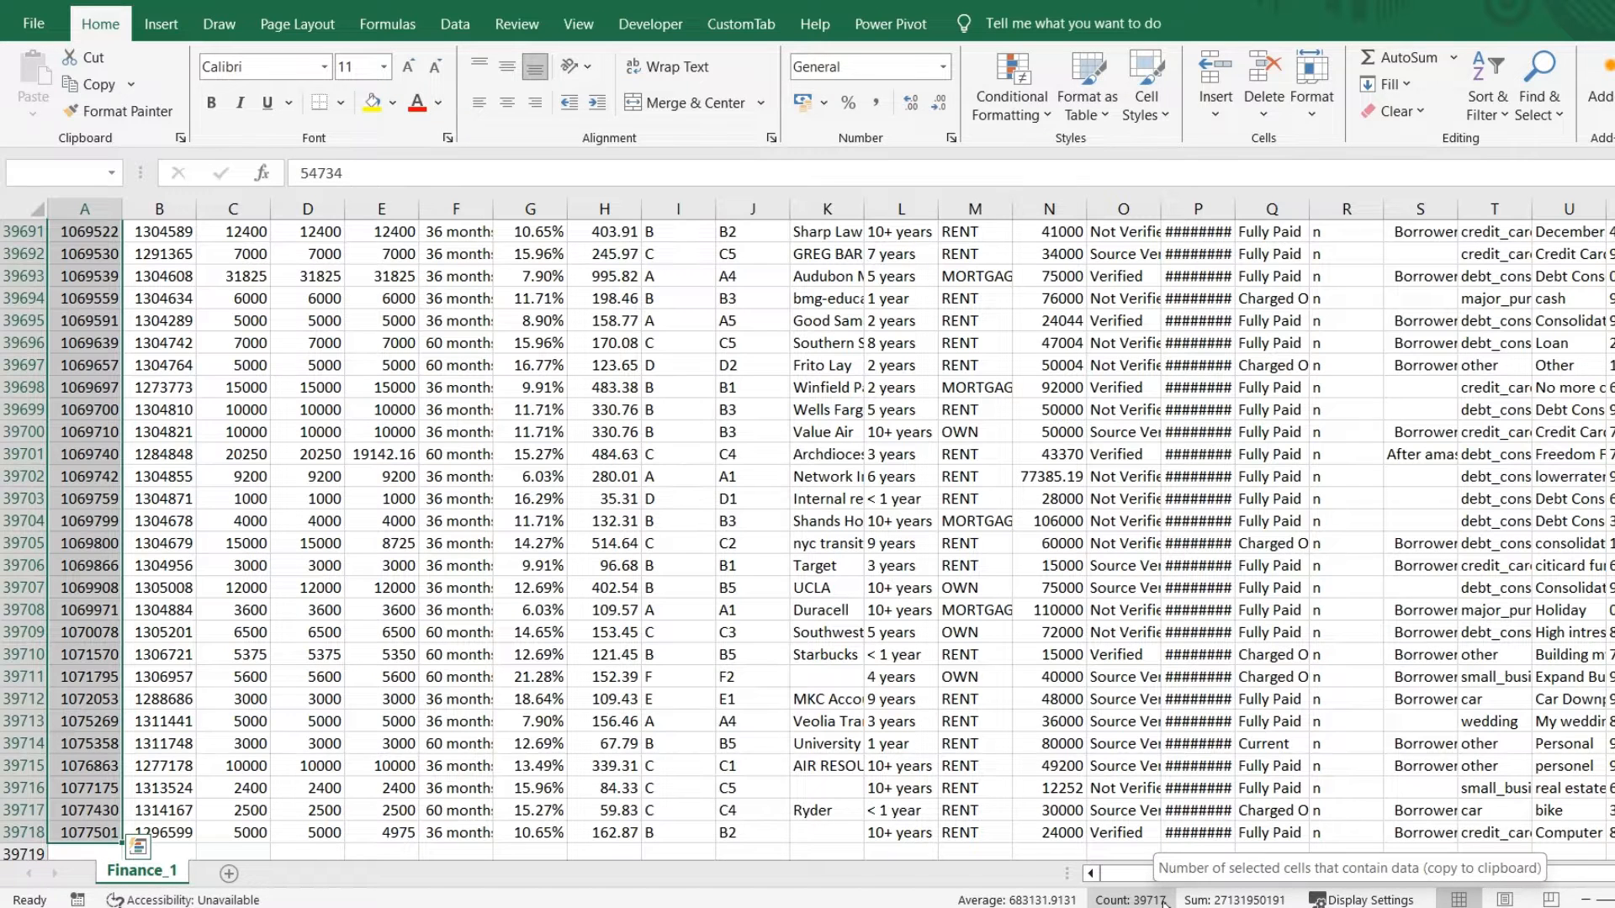
left_click(602, 572)
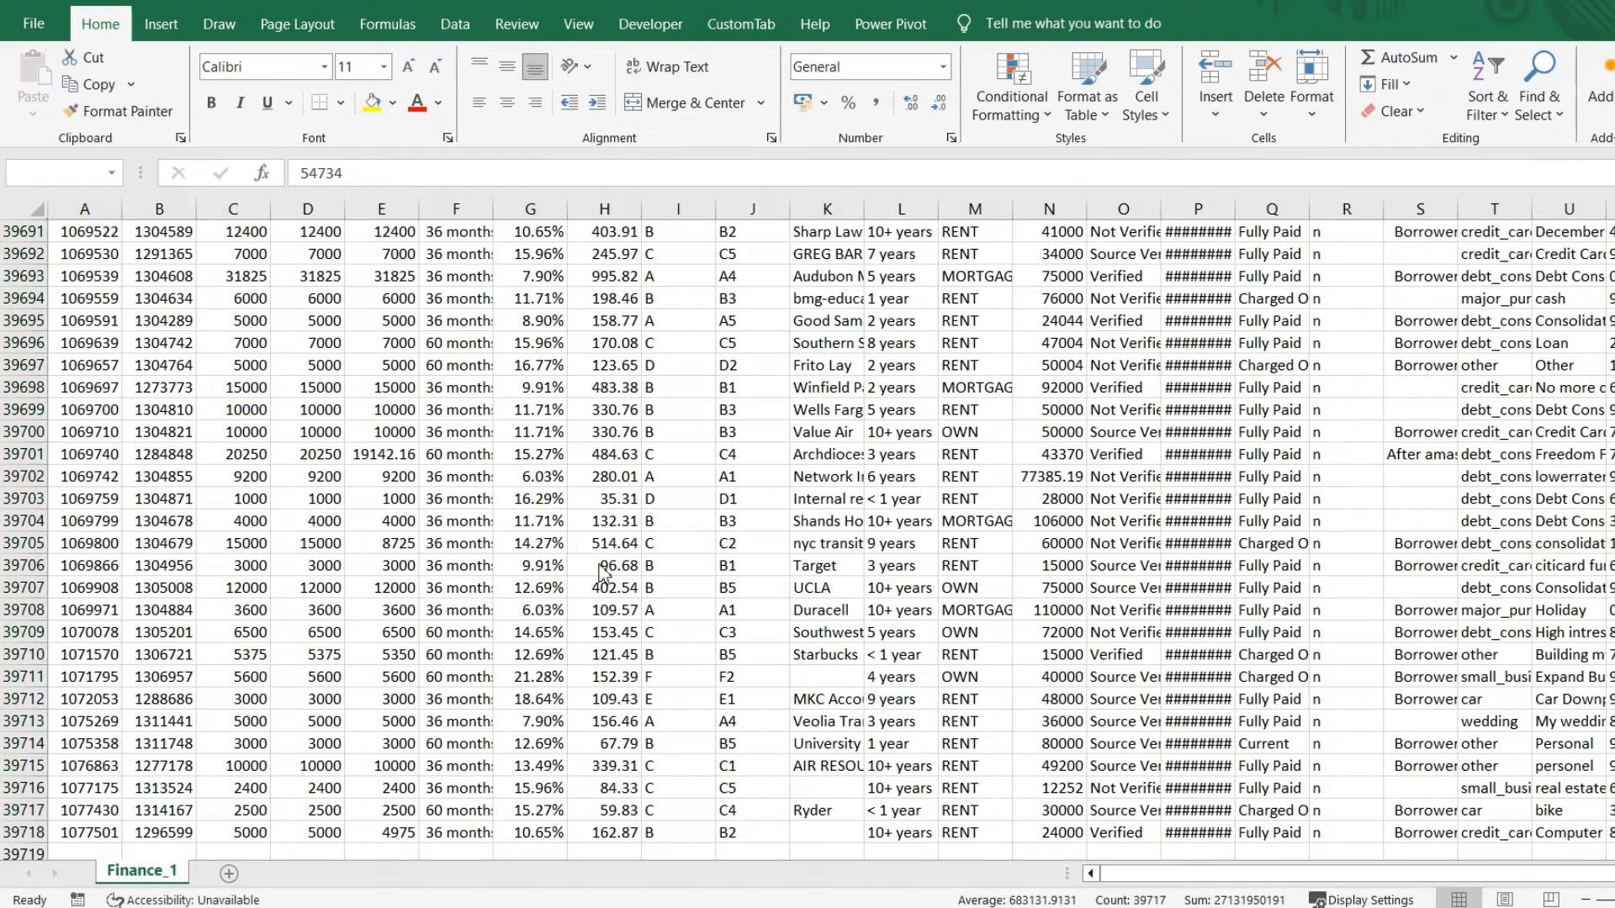
left_click(166, 476)
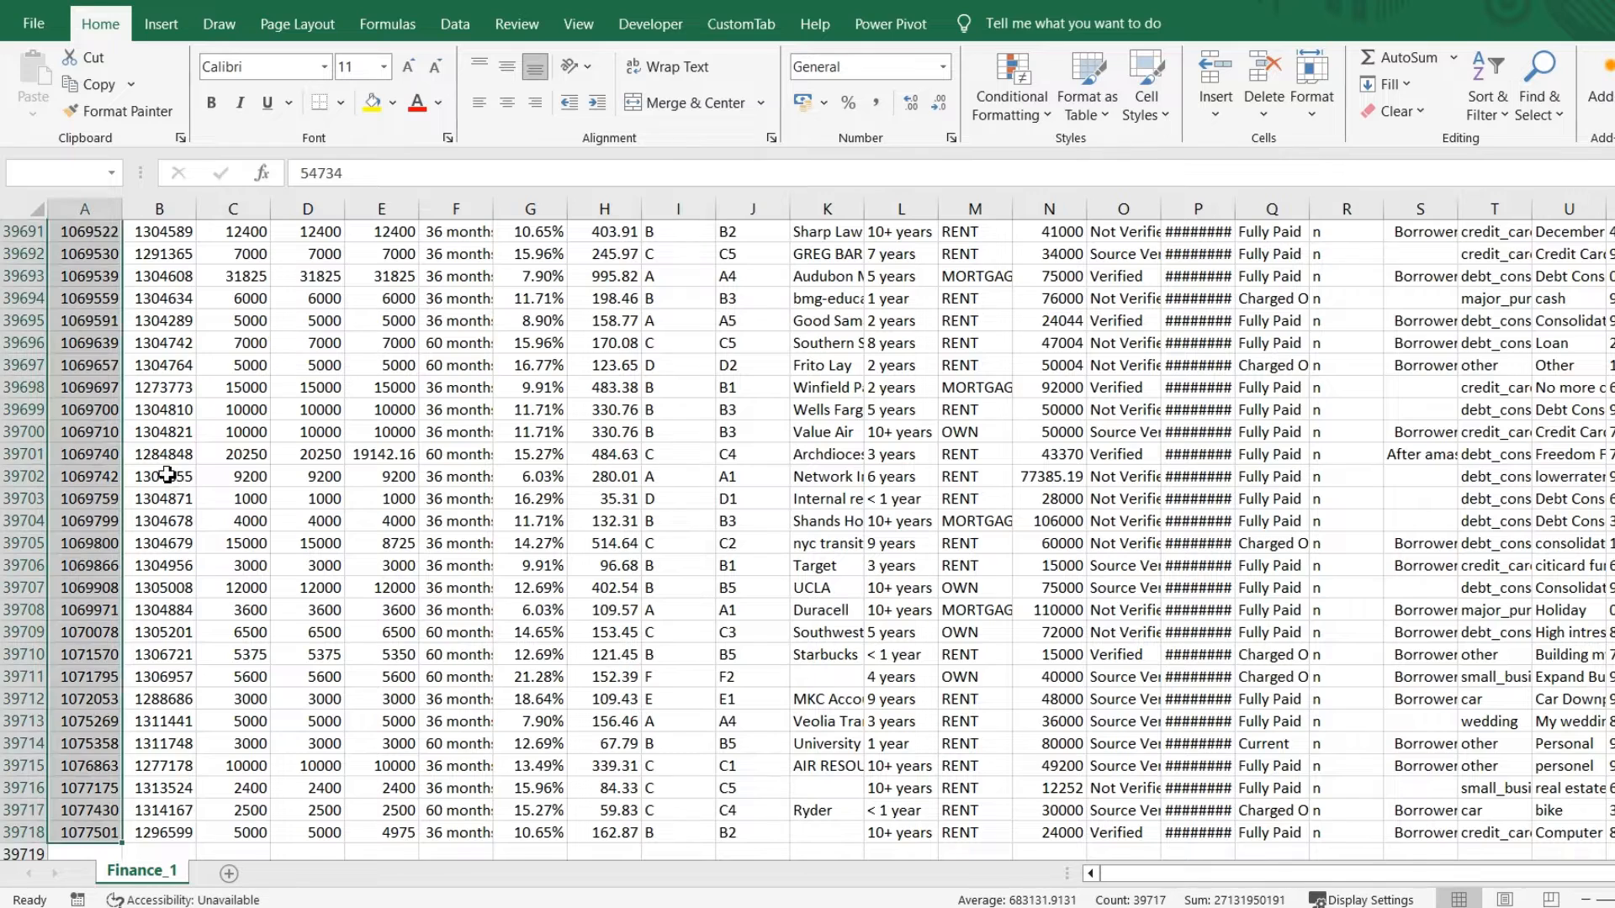
key("ctrl+Home")
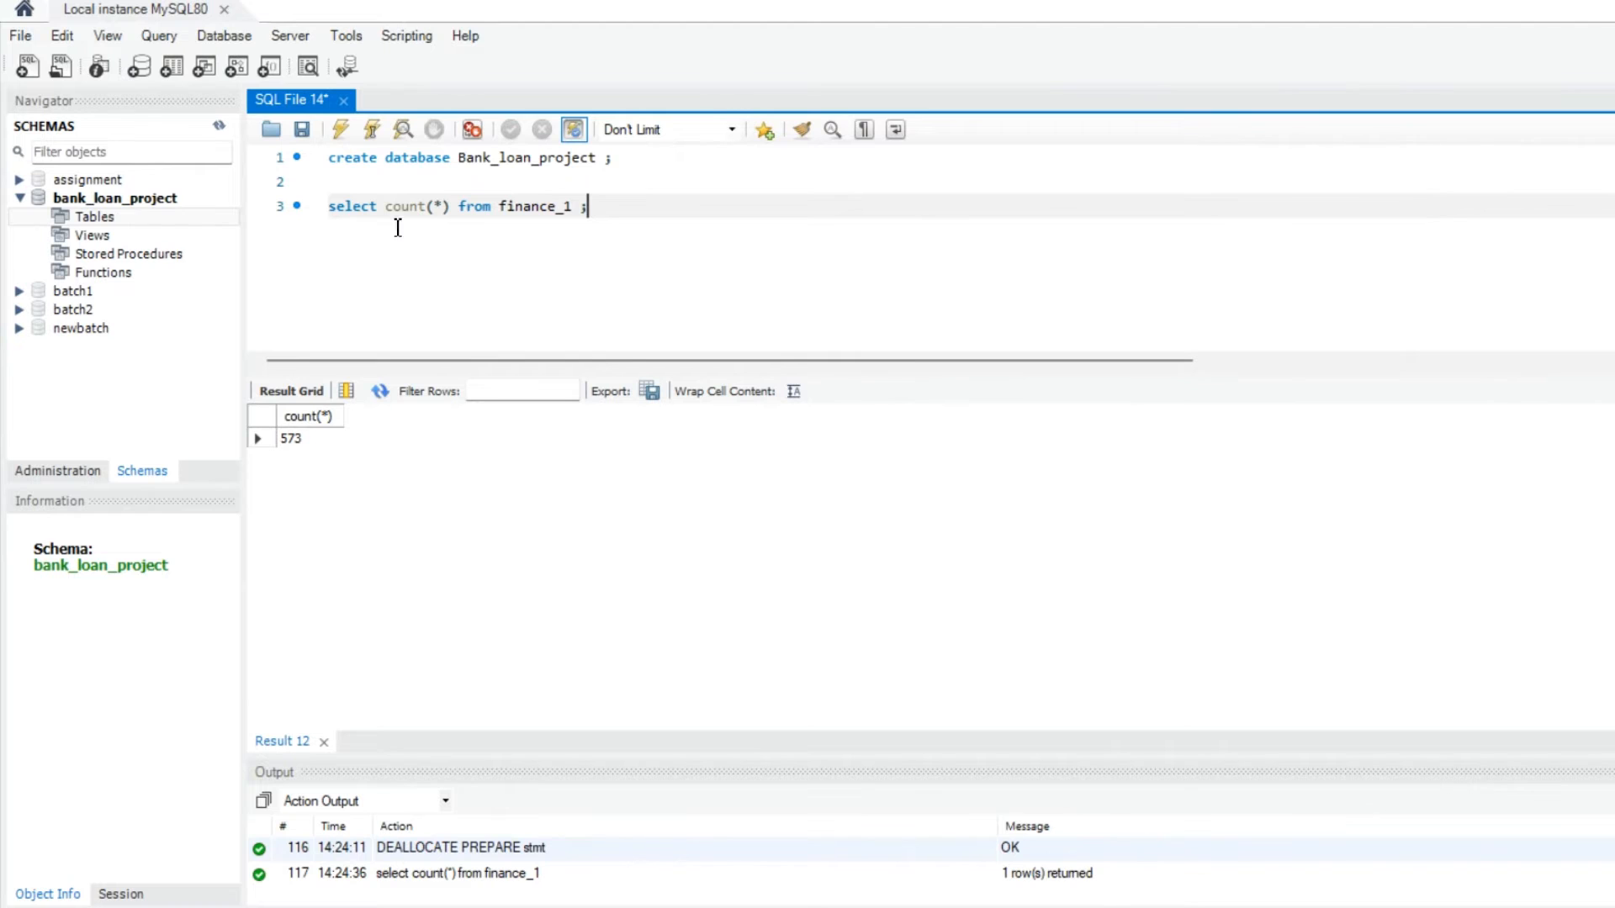
Step: Back in MySQL Workbench, refresh the schema list and drop the finance_1 table from bank_loan_project
left_click(219, 126)
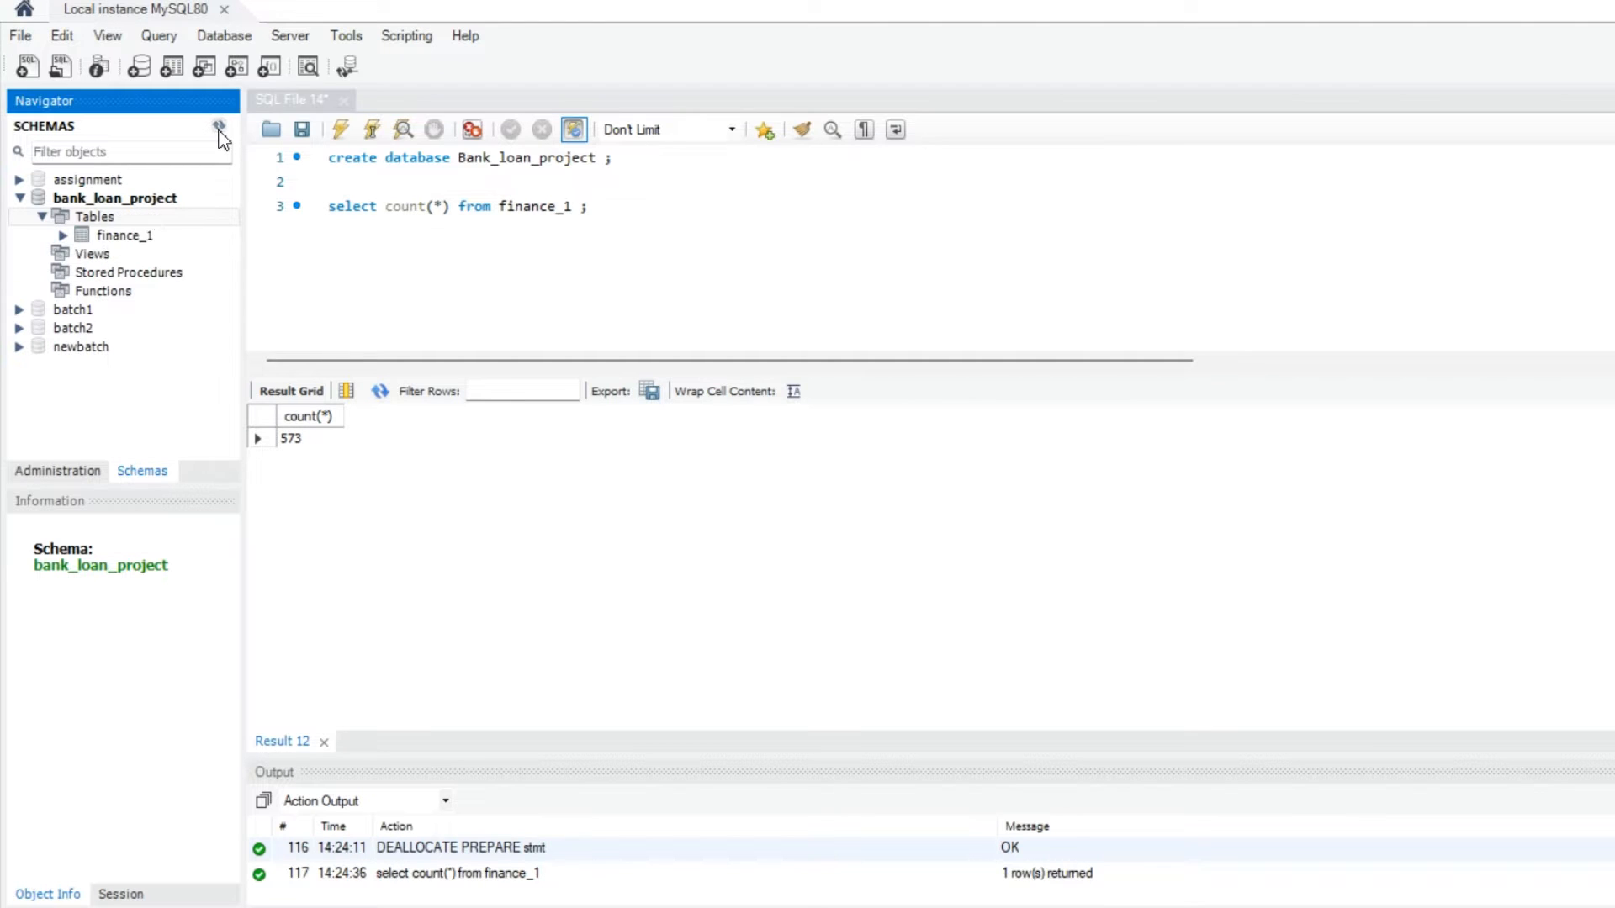
left_click(139, 238)
right_click(140, 238)
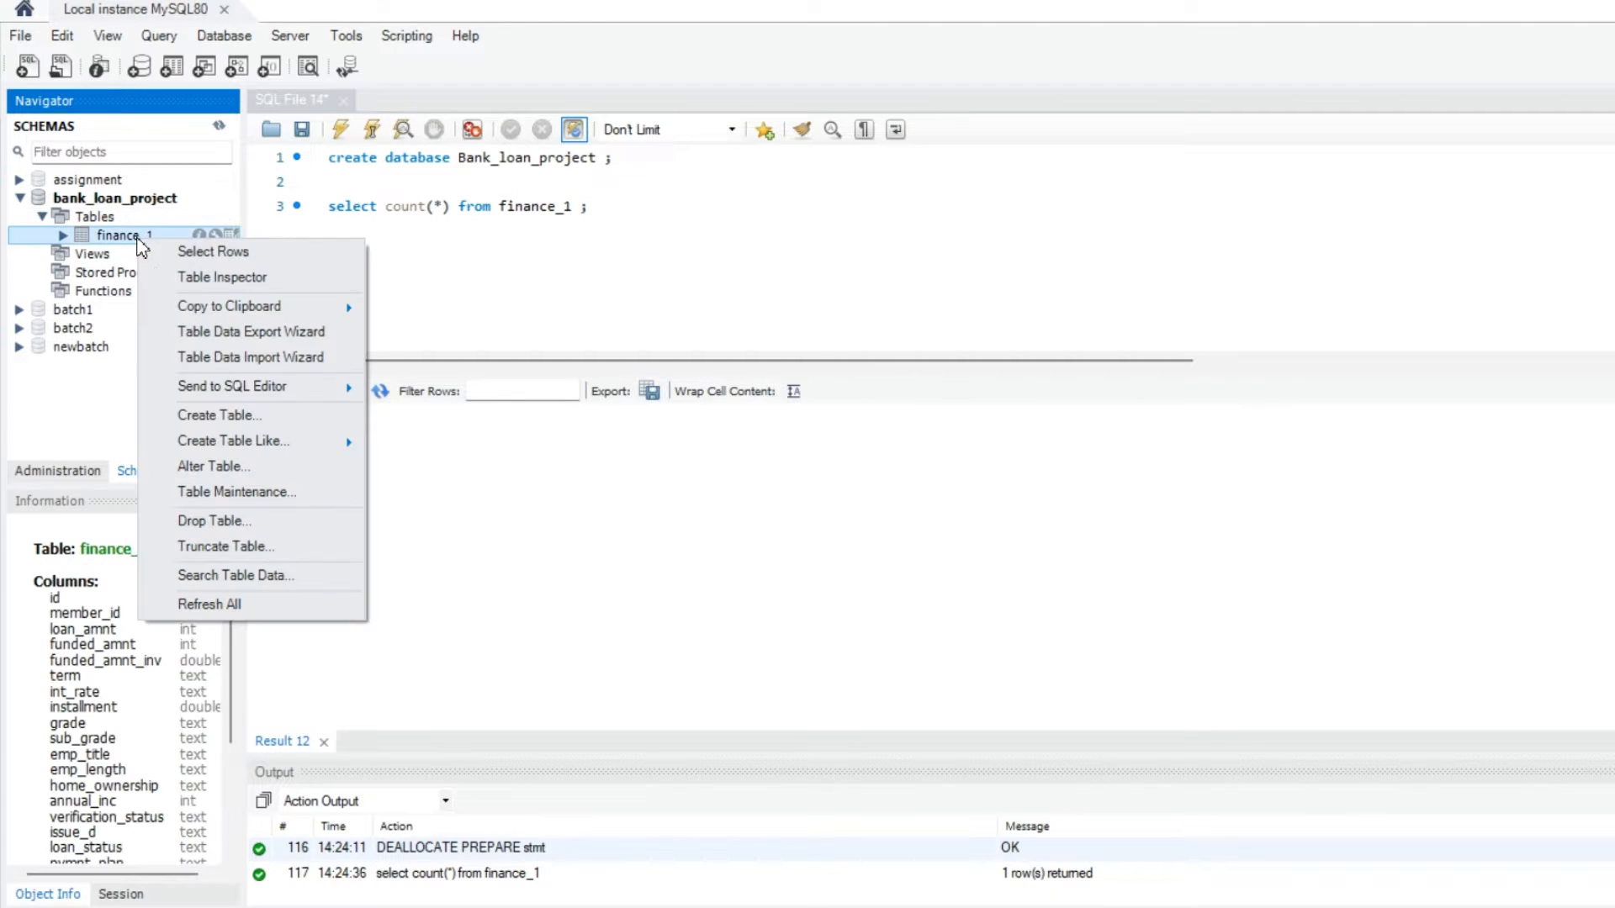
left_click(251, 520)
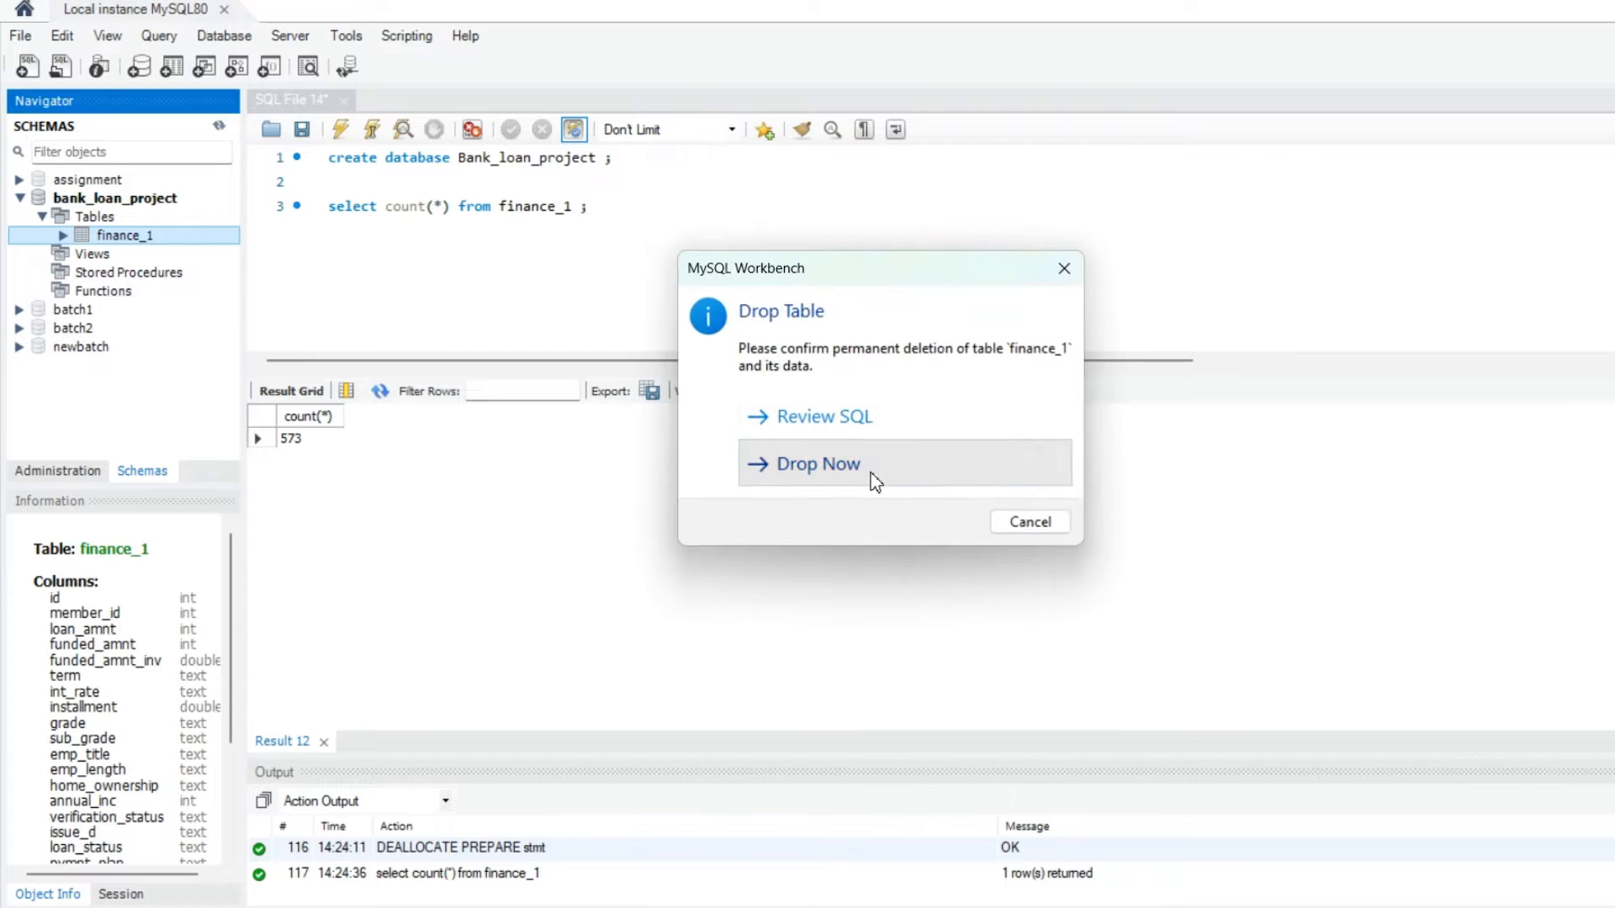
left_click(874, 475)
left_click(465, 288)
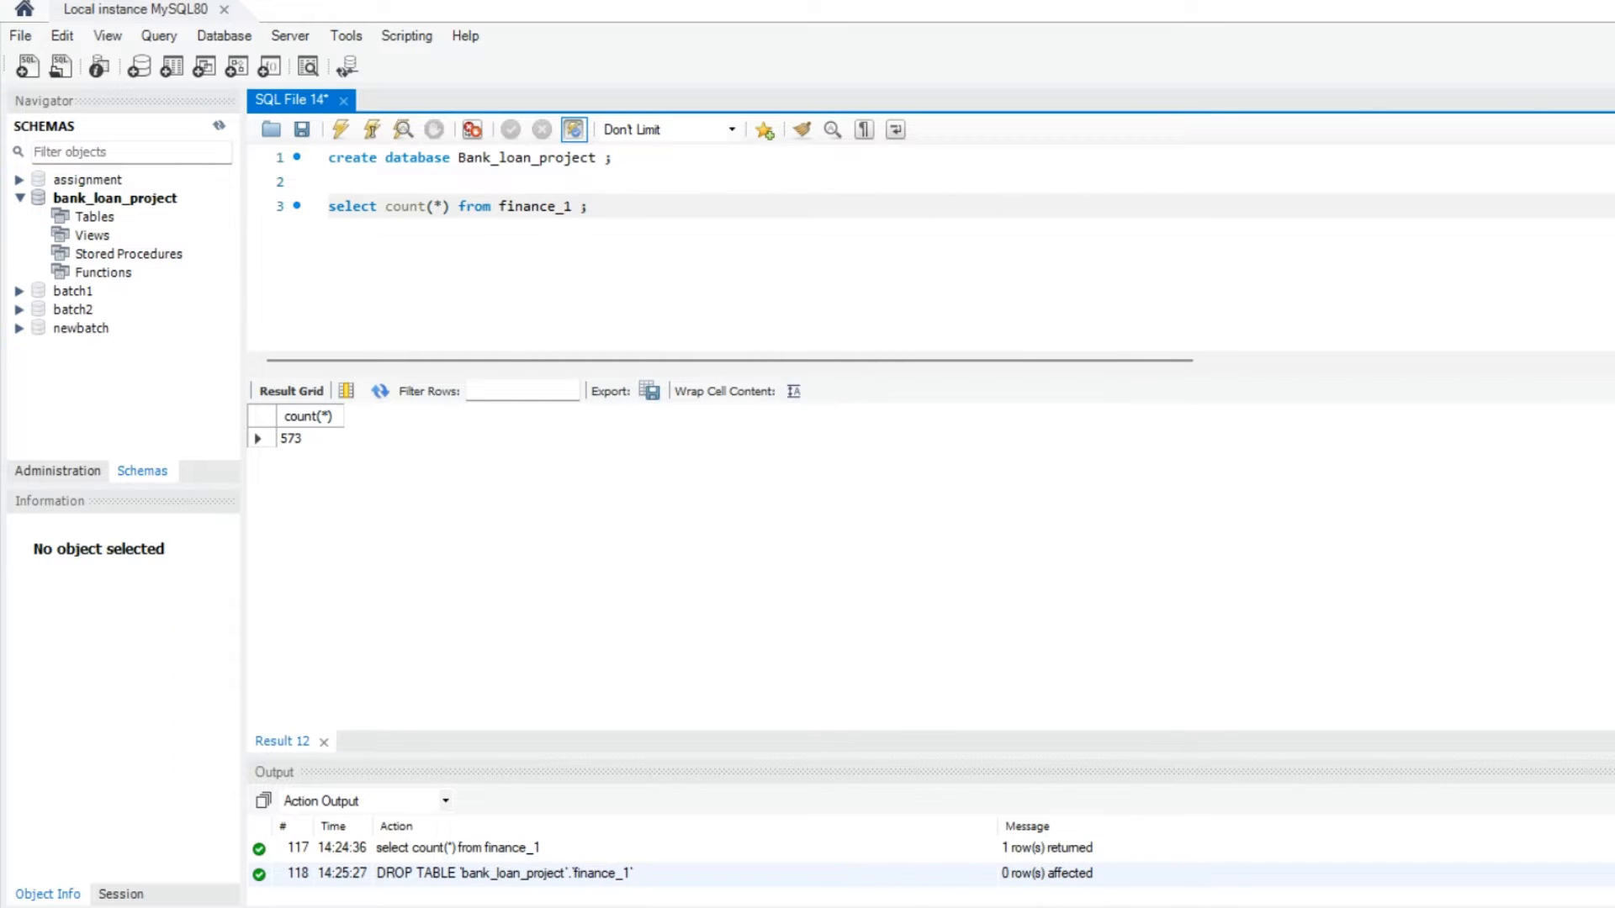
Step: Switch to the Finance_1 workbook in Excel and check how far its data extends
left_click(1086, 864)
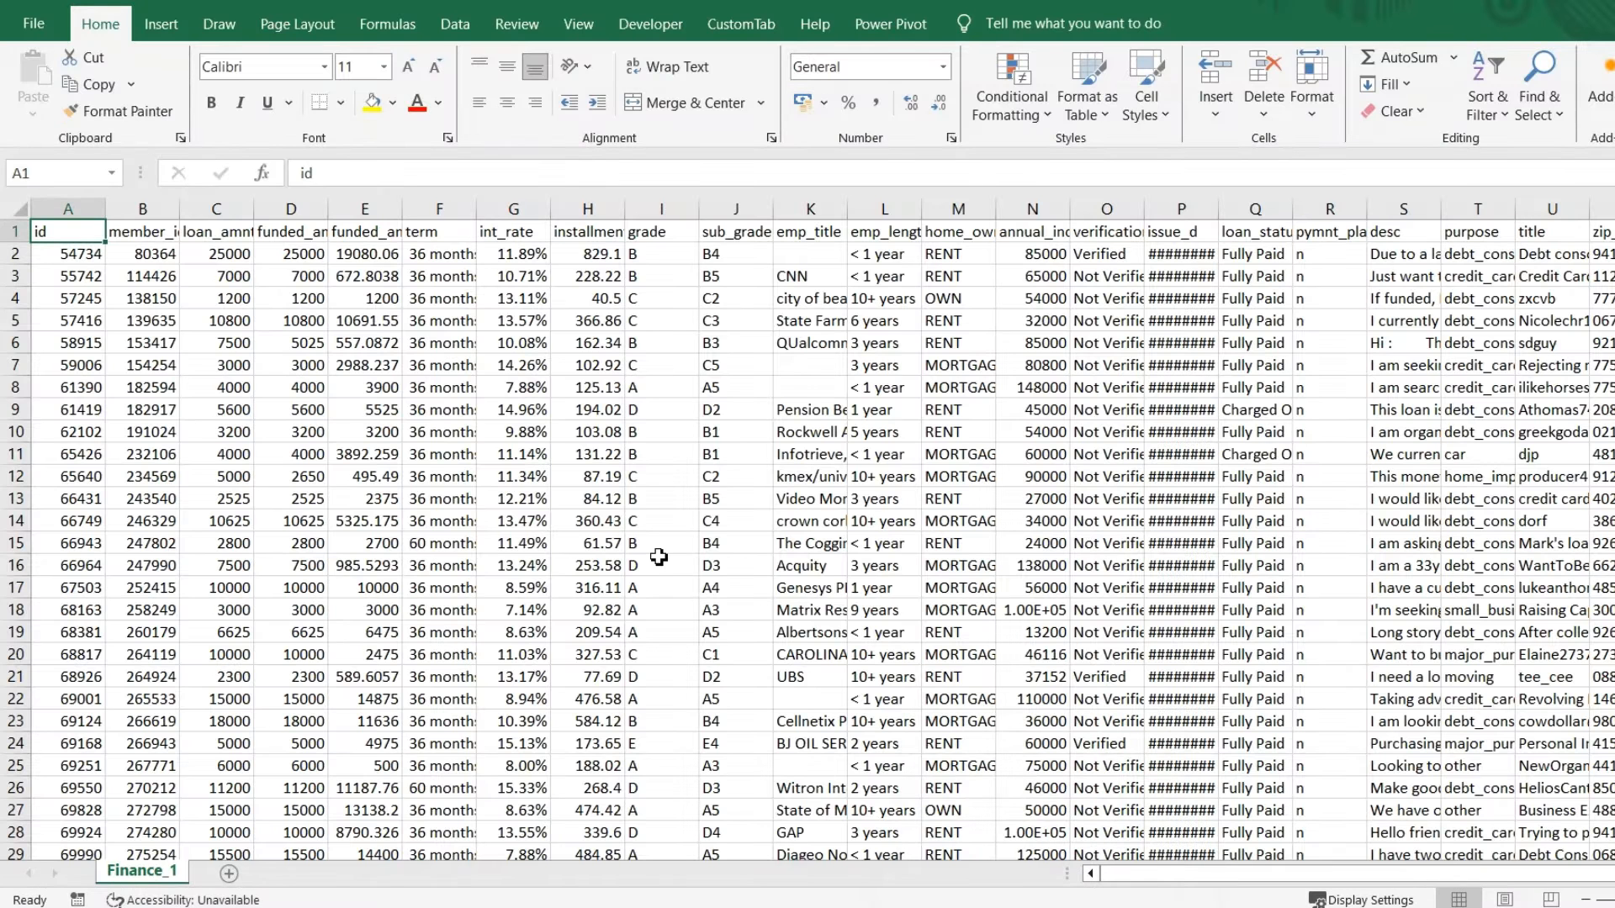
key("ctrl+shift+Right")
key("ctrl+shift+Down")
left_click(136, 268)
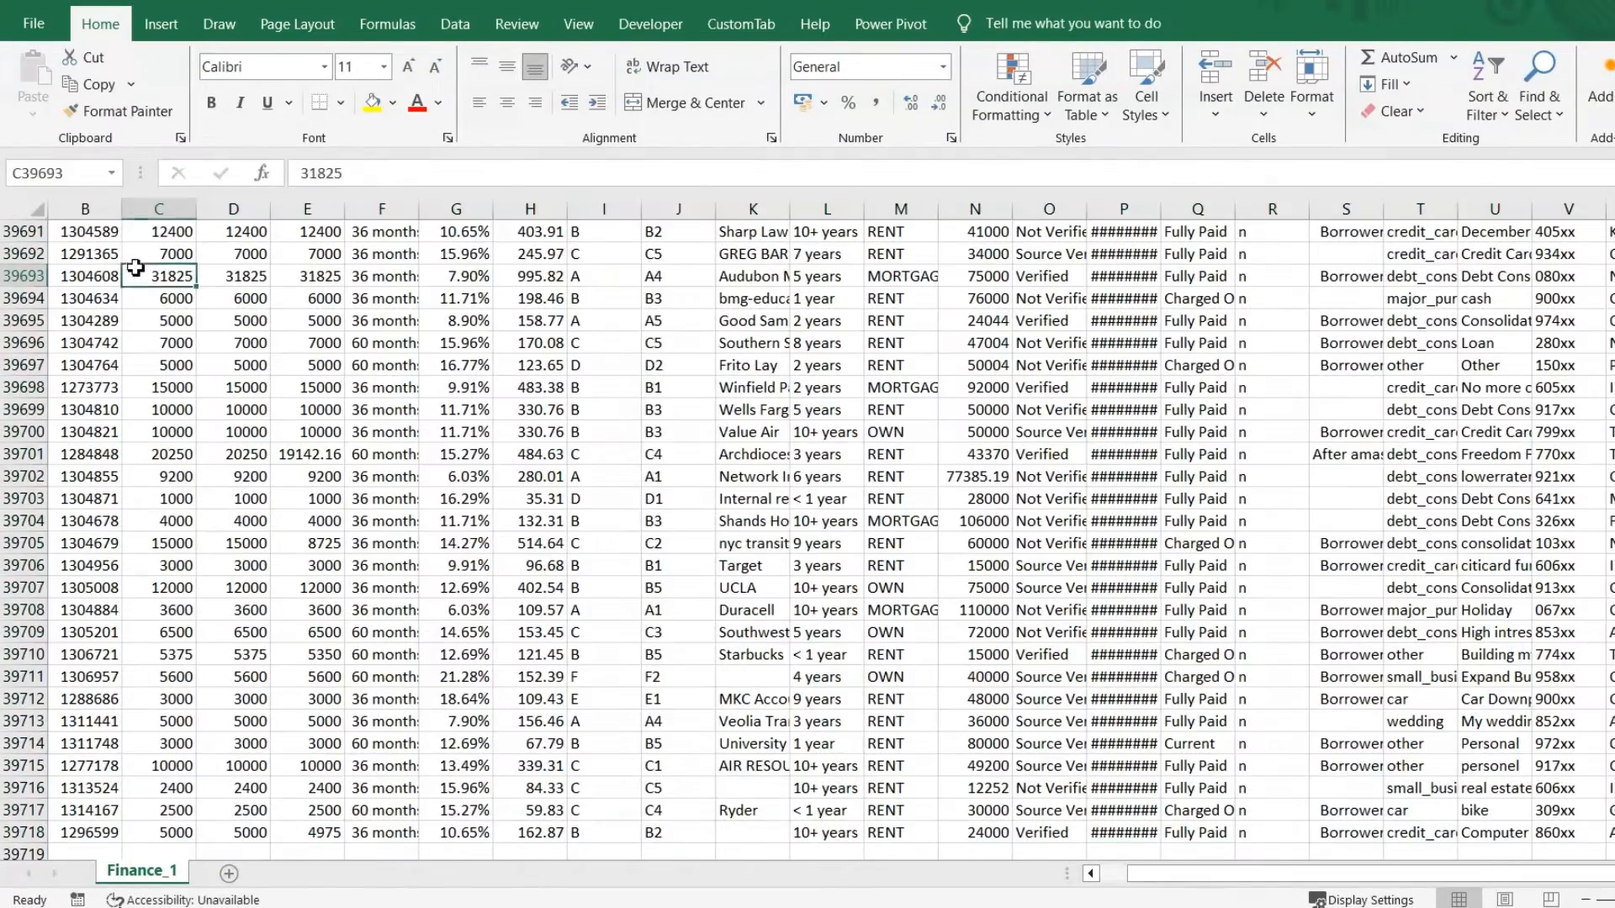
key("ctrl+Home")
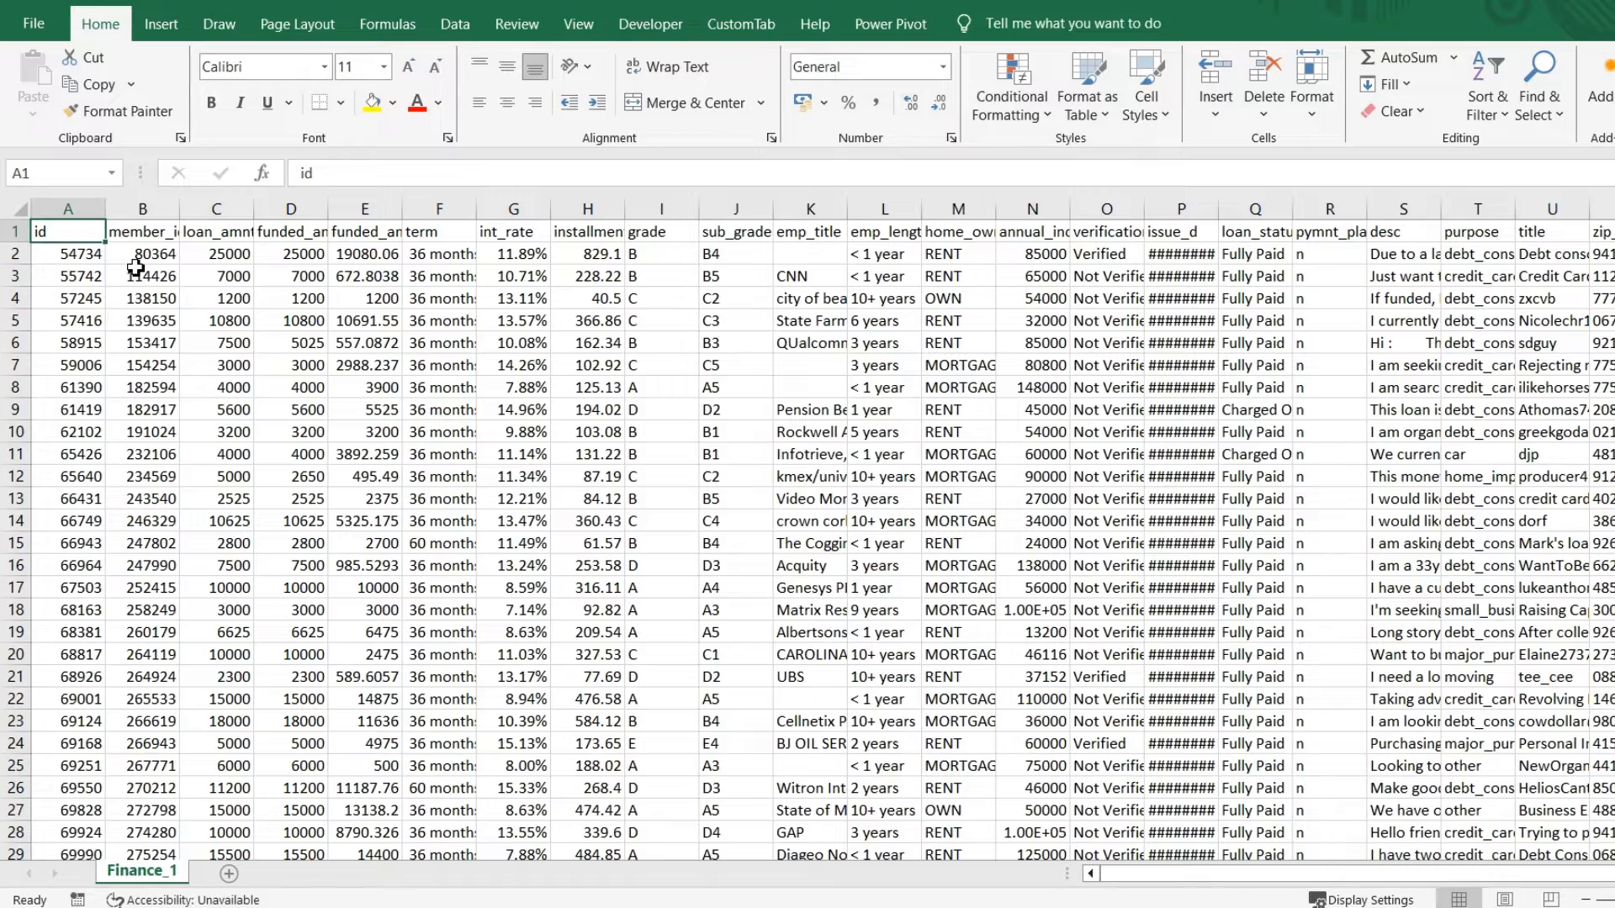
Step: Examine the header fields of the Finance_1 sheet one by one across row 1, starting from id
key("Right")
key("Right")
key("Right")
key("Right")
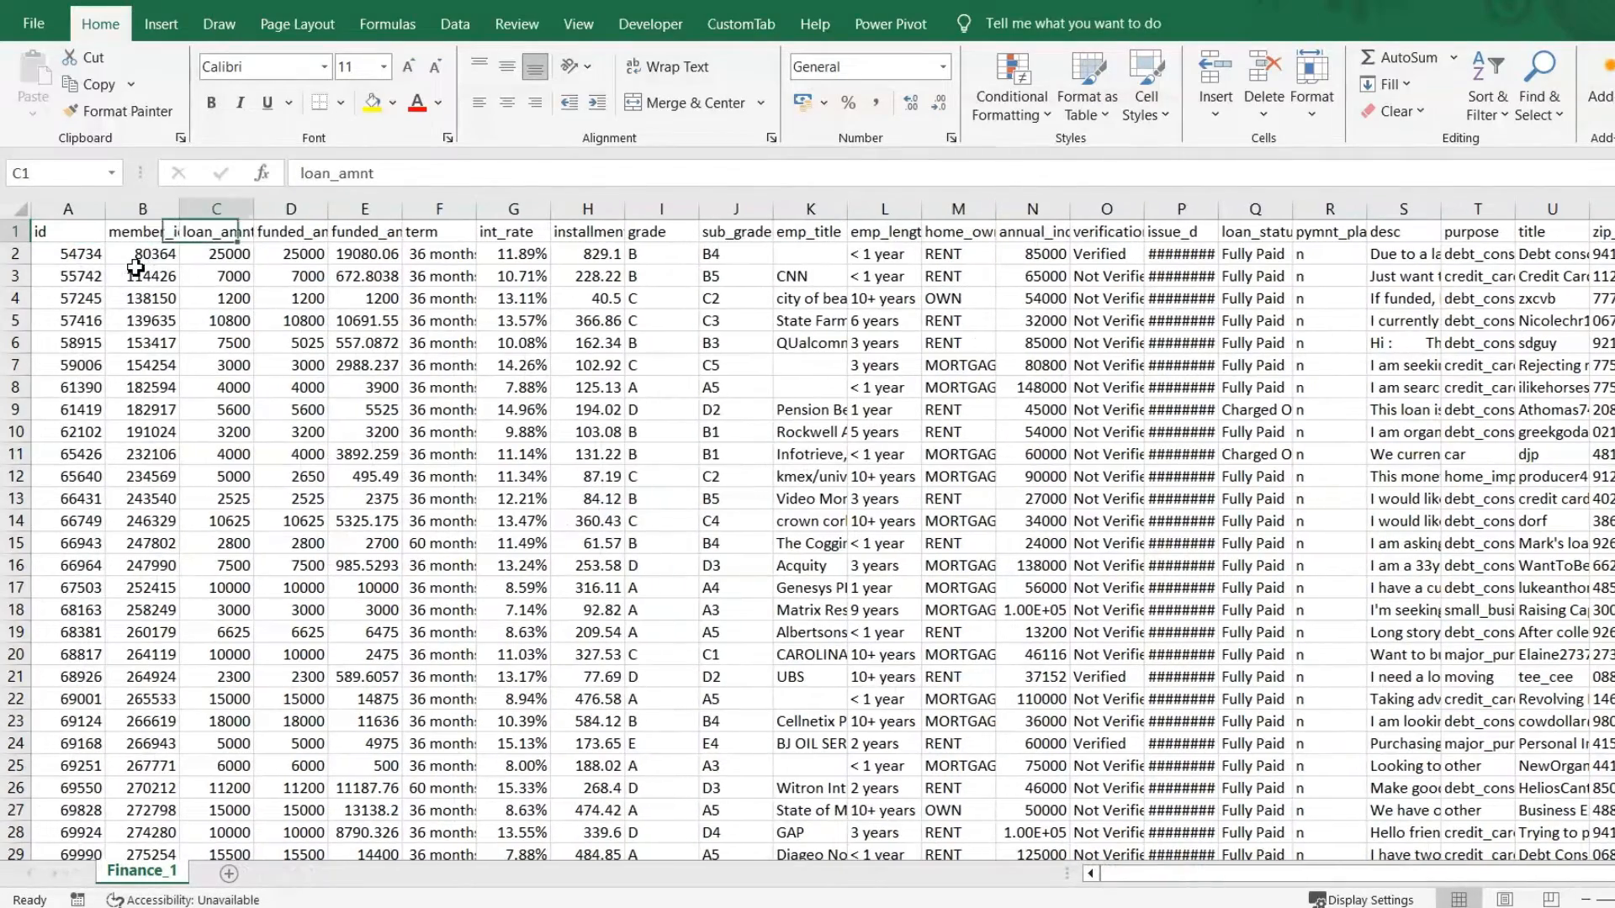
key("Right")
key("Right")
key("Right")
key("Right")
key("Right")
key("Right")
key("Right")
key("Right")
key("Right")
key("Right")
key("Right")
key("Right")
key("Right")
key("Right")
key("Right")
key("Right")
key("Right")
key("Right")
key("Right")
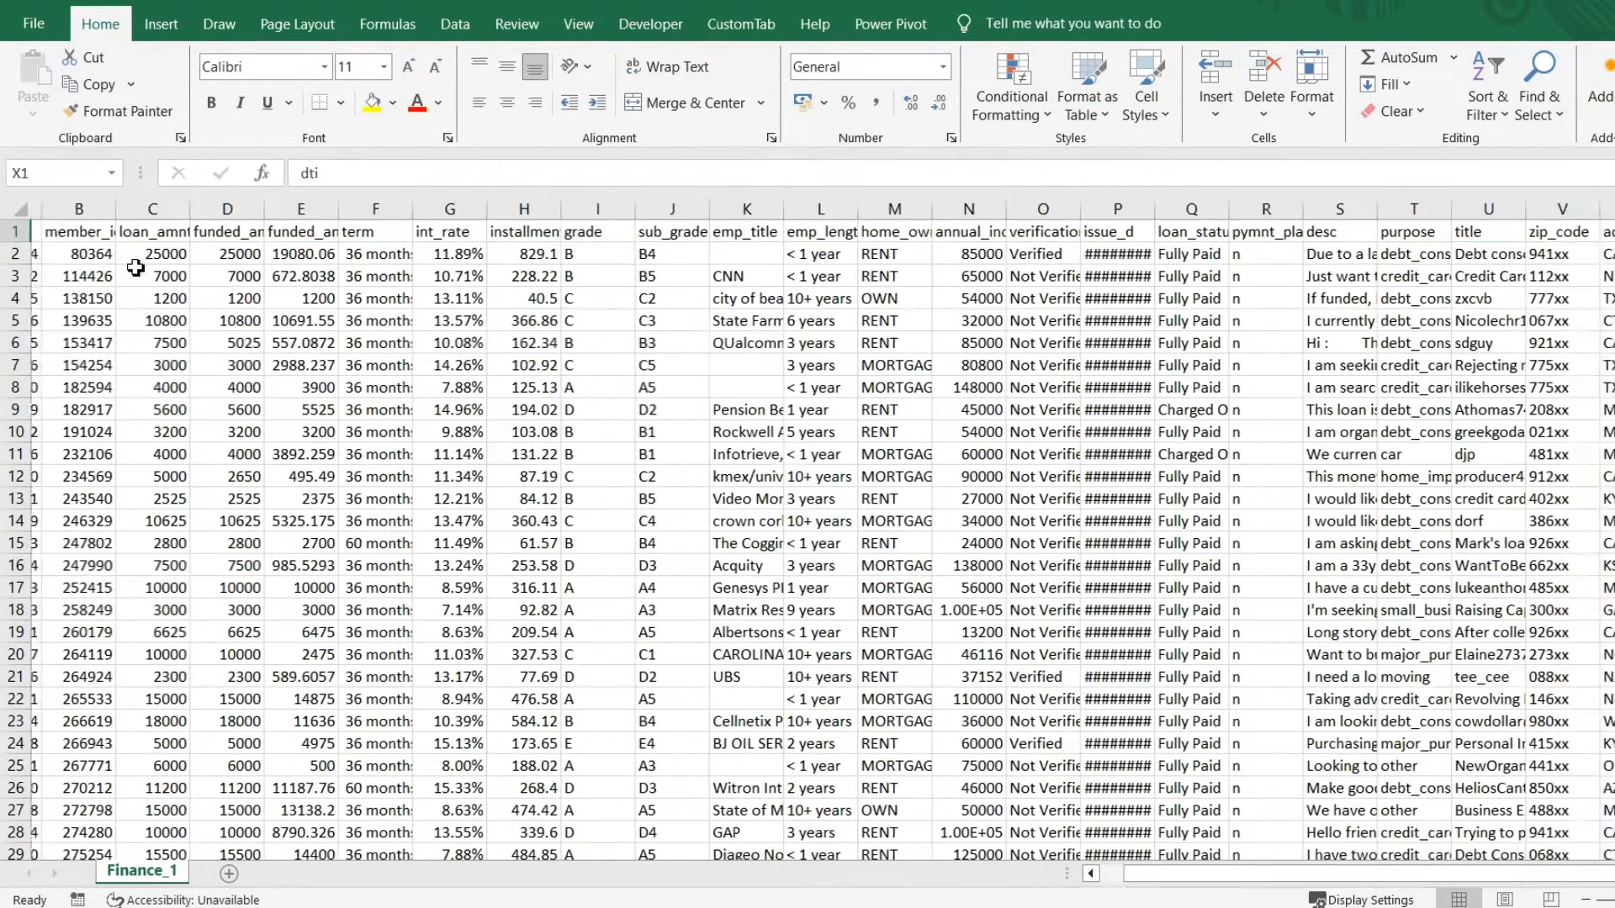
key("Home")
key("Down")
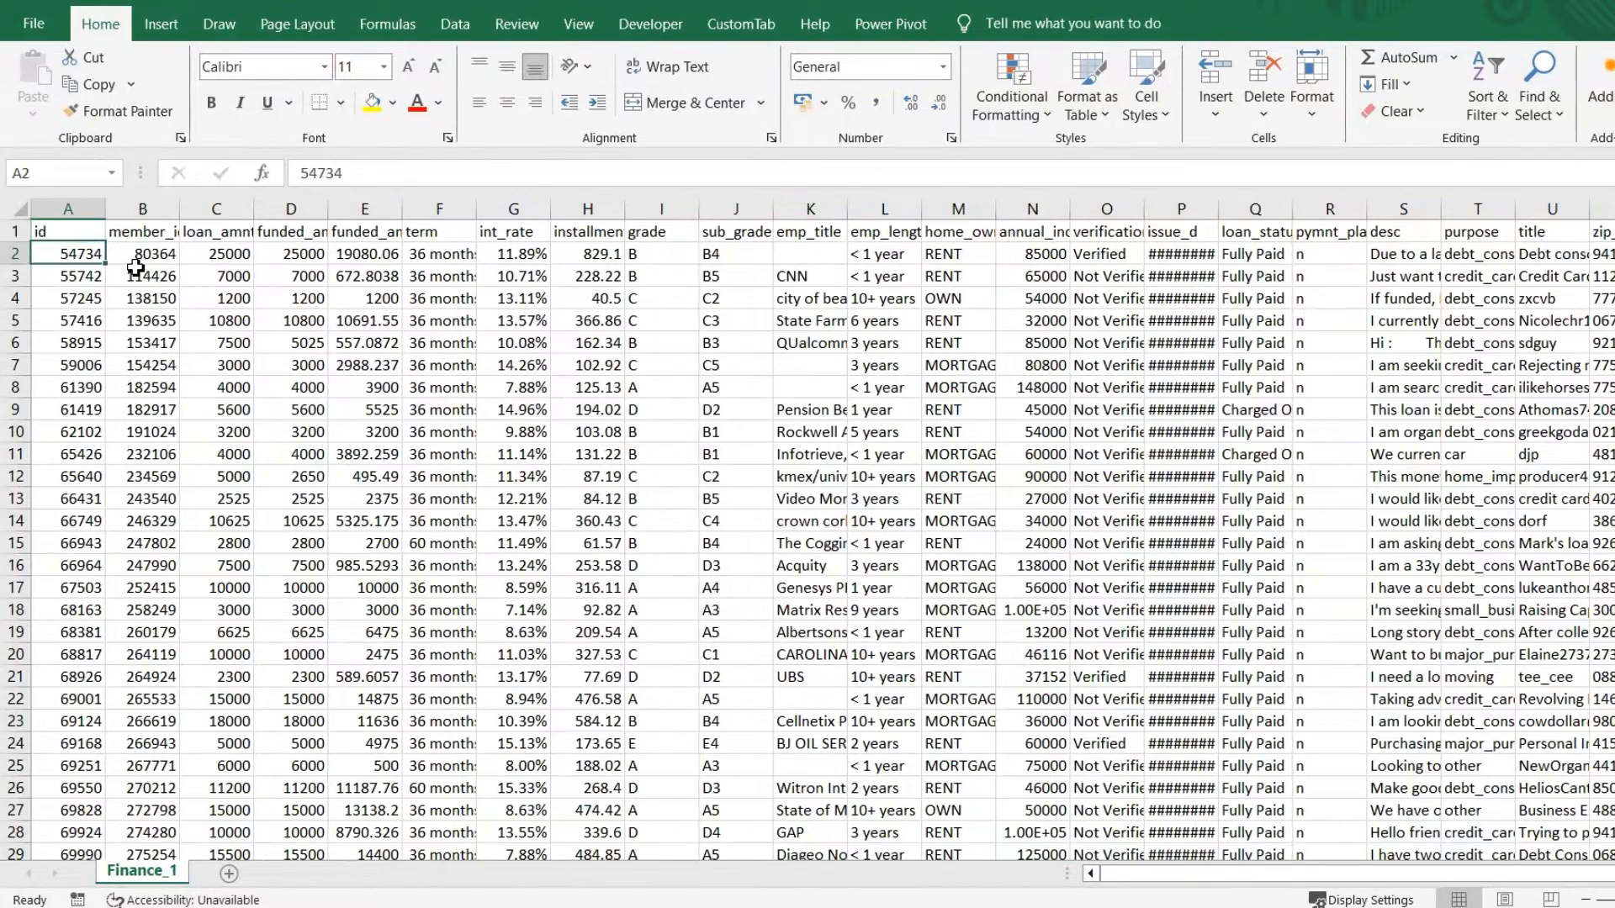
key("ctrl+Down")
key("ctrl+Up")
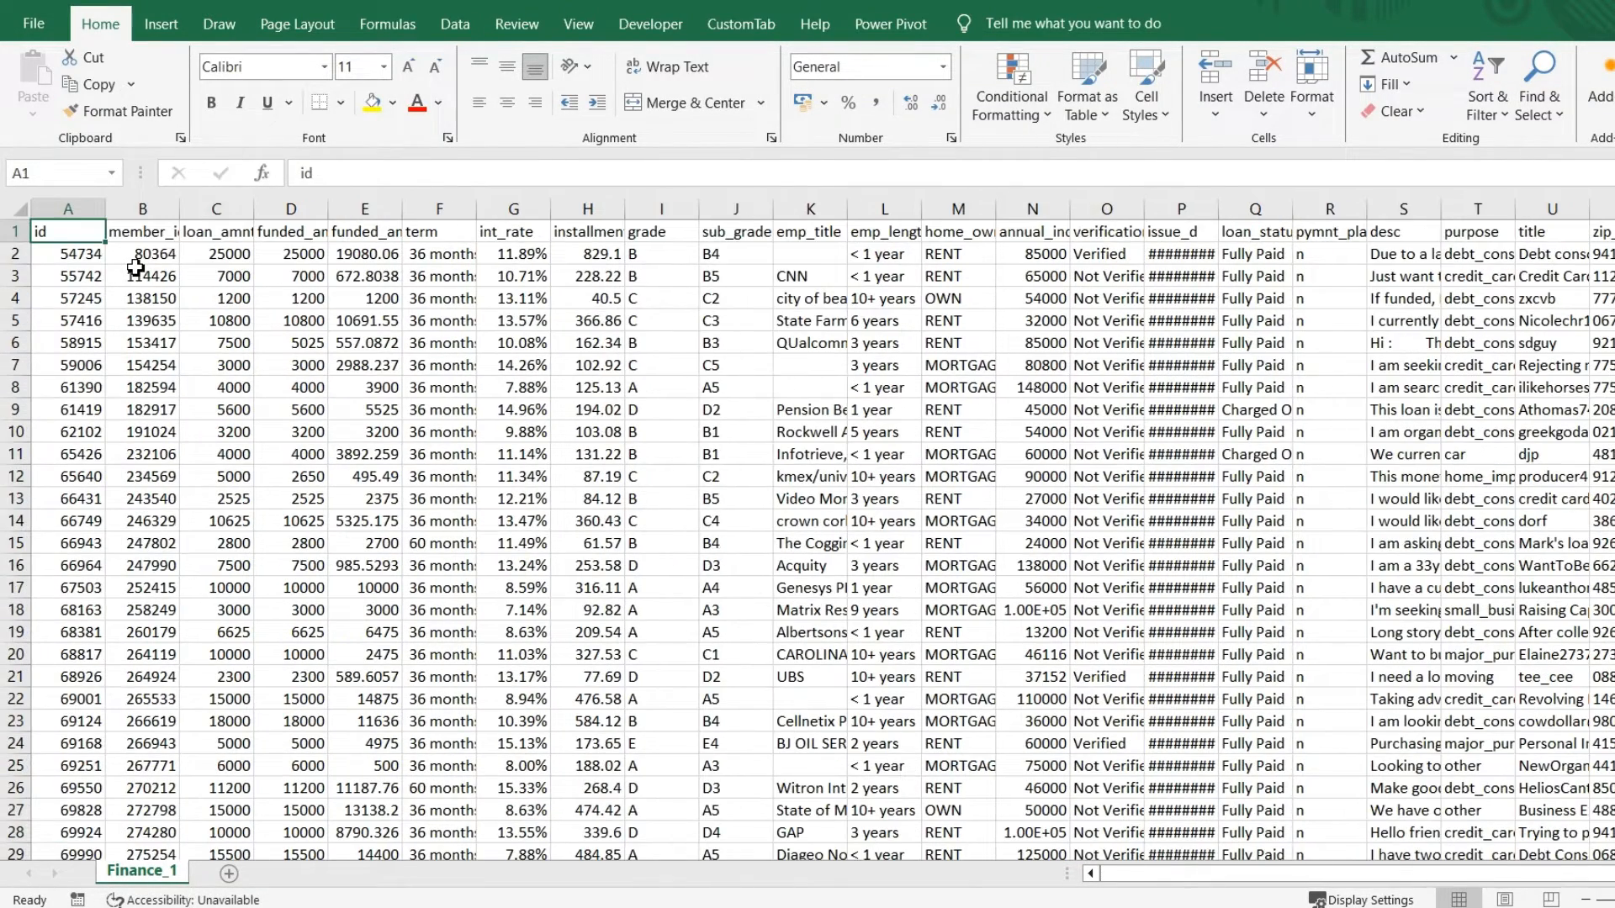
key("Right")
key("Right")
key("Right")
key("Right")
key("Right")
key("Right")
key("Right")
key("Right")
key("Right")
key("Right")
key("Right")
key("Right")
key("Right")
key("Right")
key("Right")
key("Right")
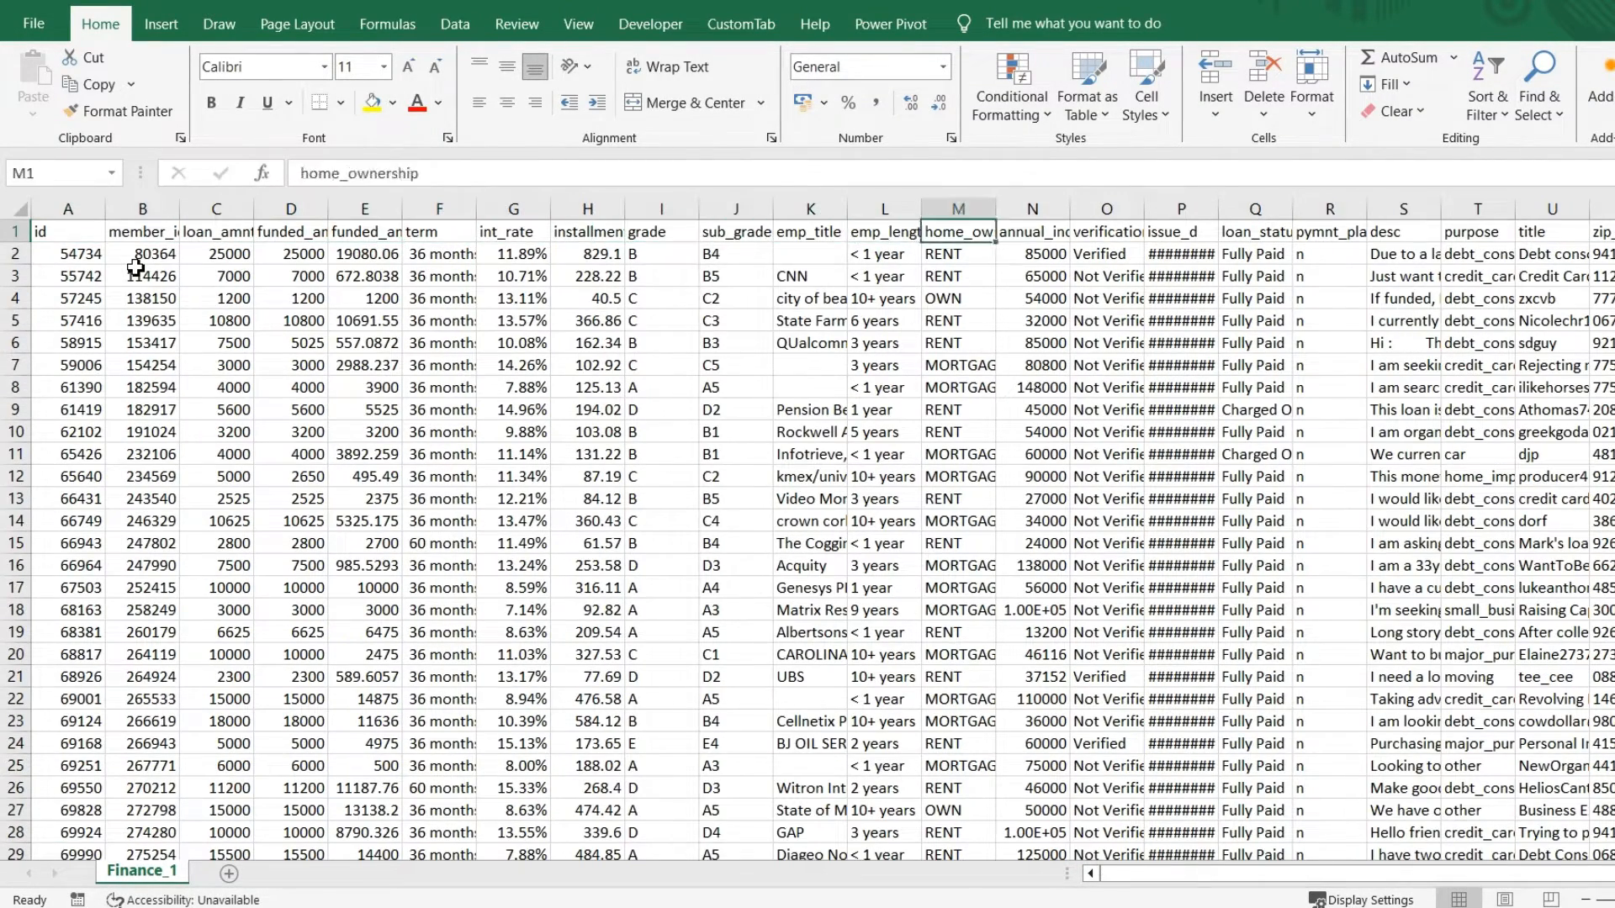
key("Right")
key("Right")
Step: AutoFit the widths of all columns in the Finance_1 sheet and return to cell A1
key("ctrl+a")
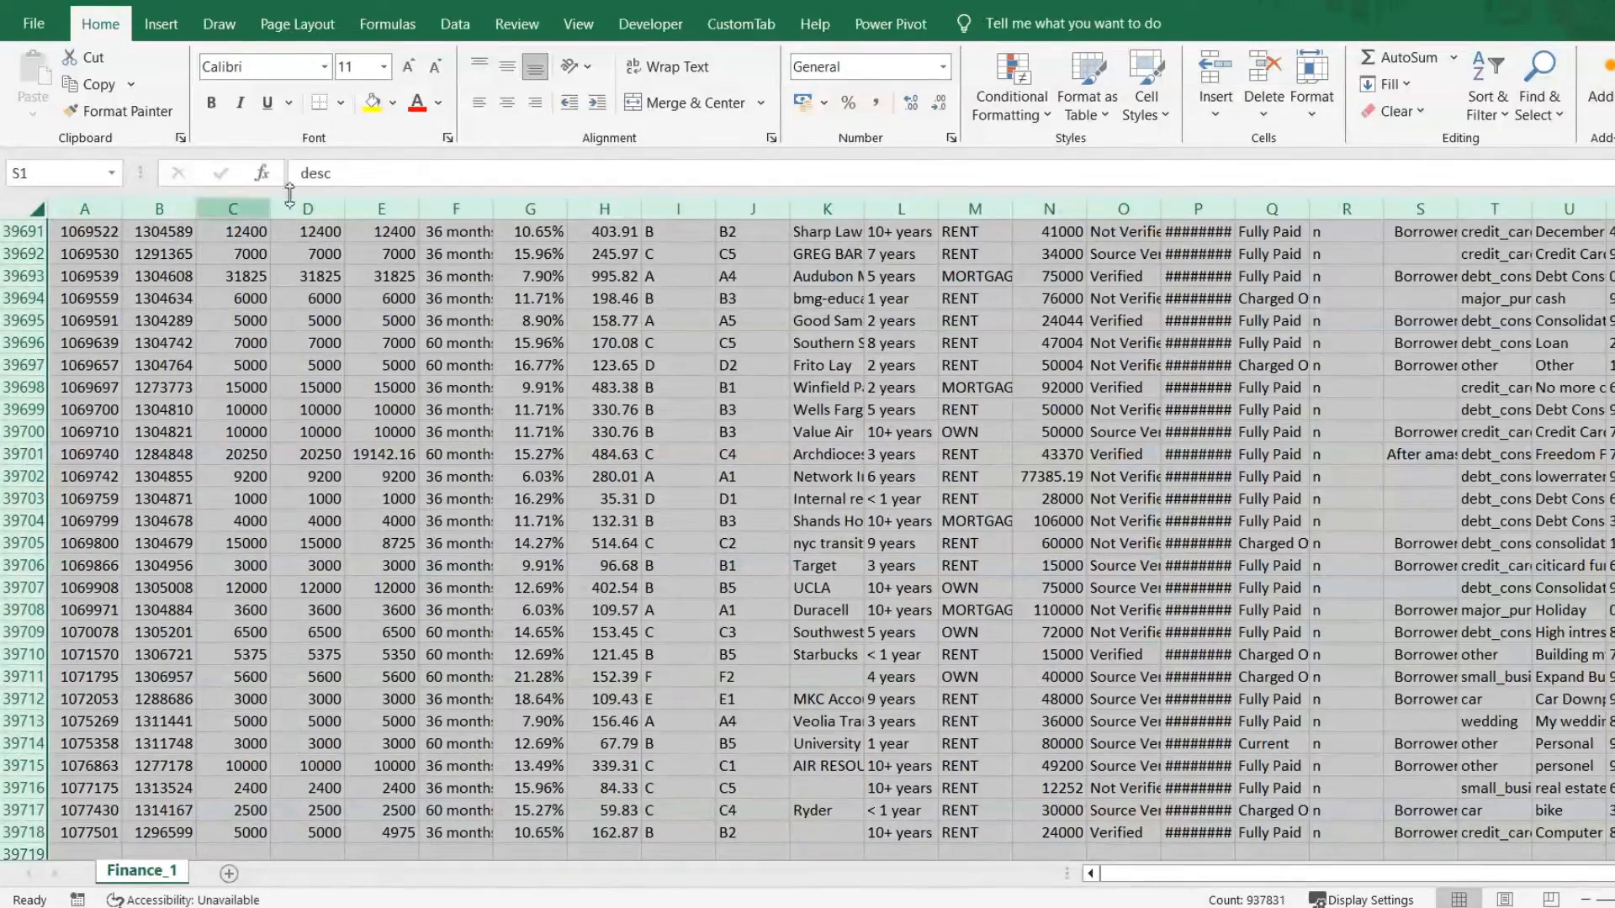
double_click(791, 213)
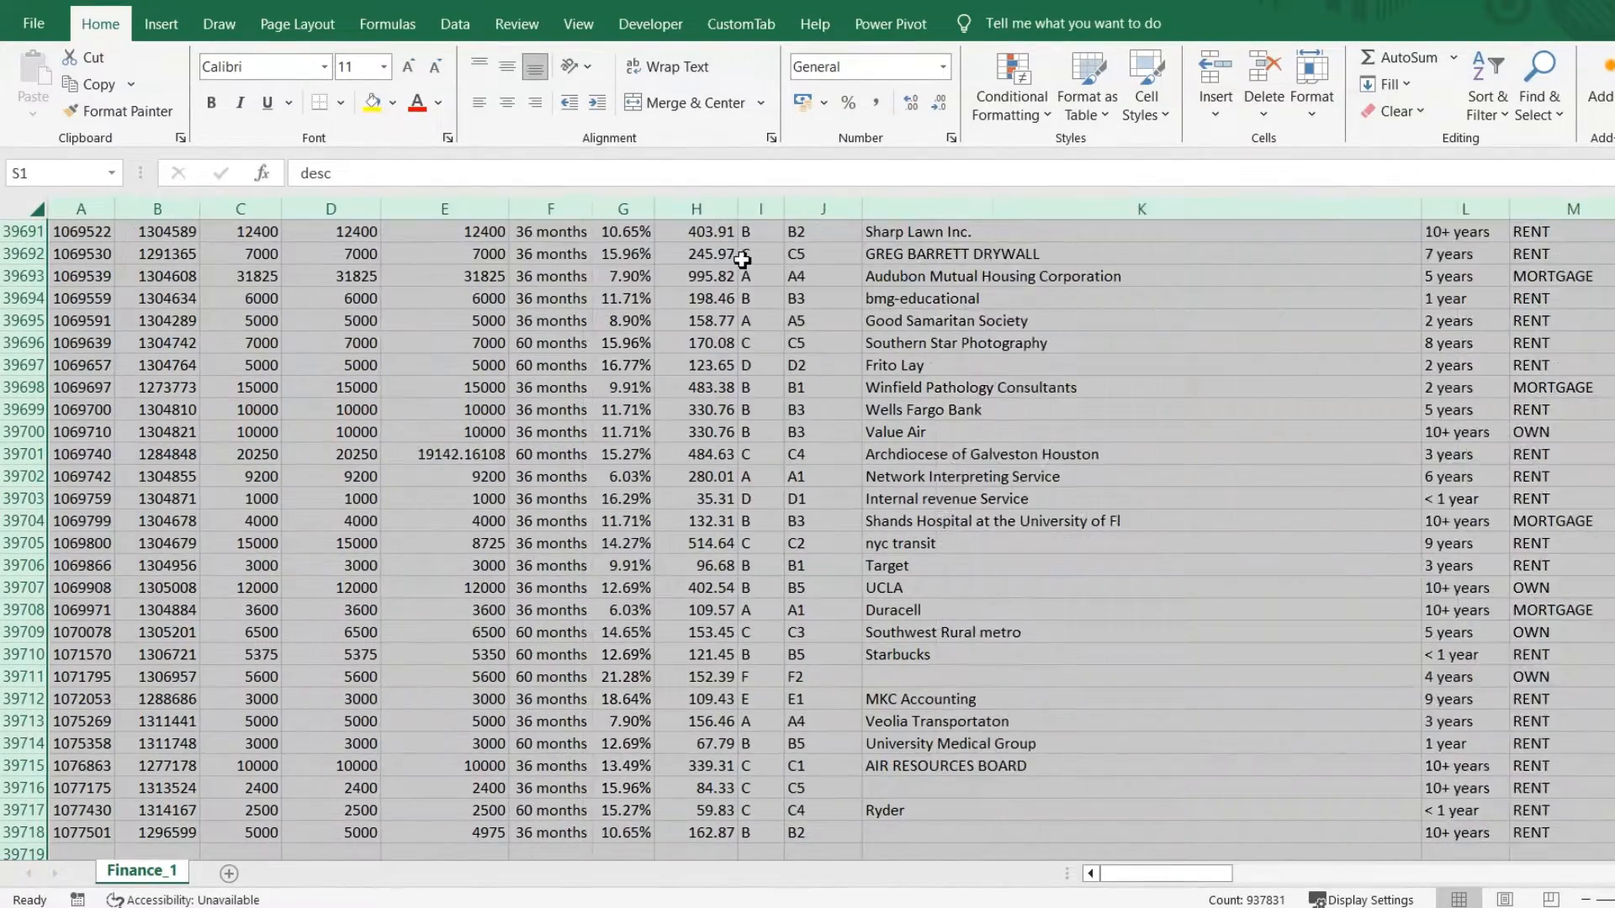
left_click(741, 259)
key("ctrl+Home")
Step: Delete the entire emp_title column from the Finance_1 sheet
key("Right")
key("Right")
key("Right")
key("Right")
key("Right")
key("Right")
key("Right")
key("Right")
key("Right")
key("Right")
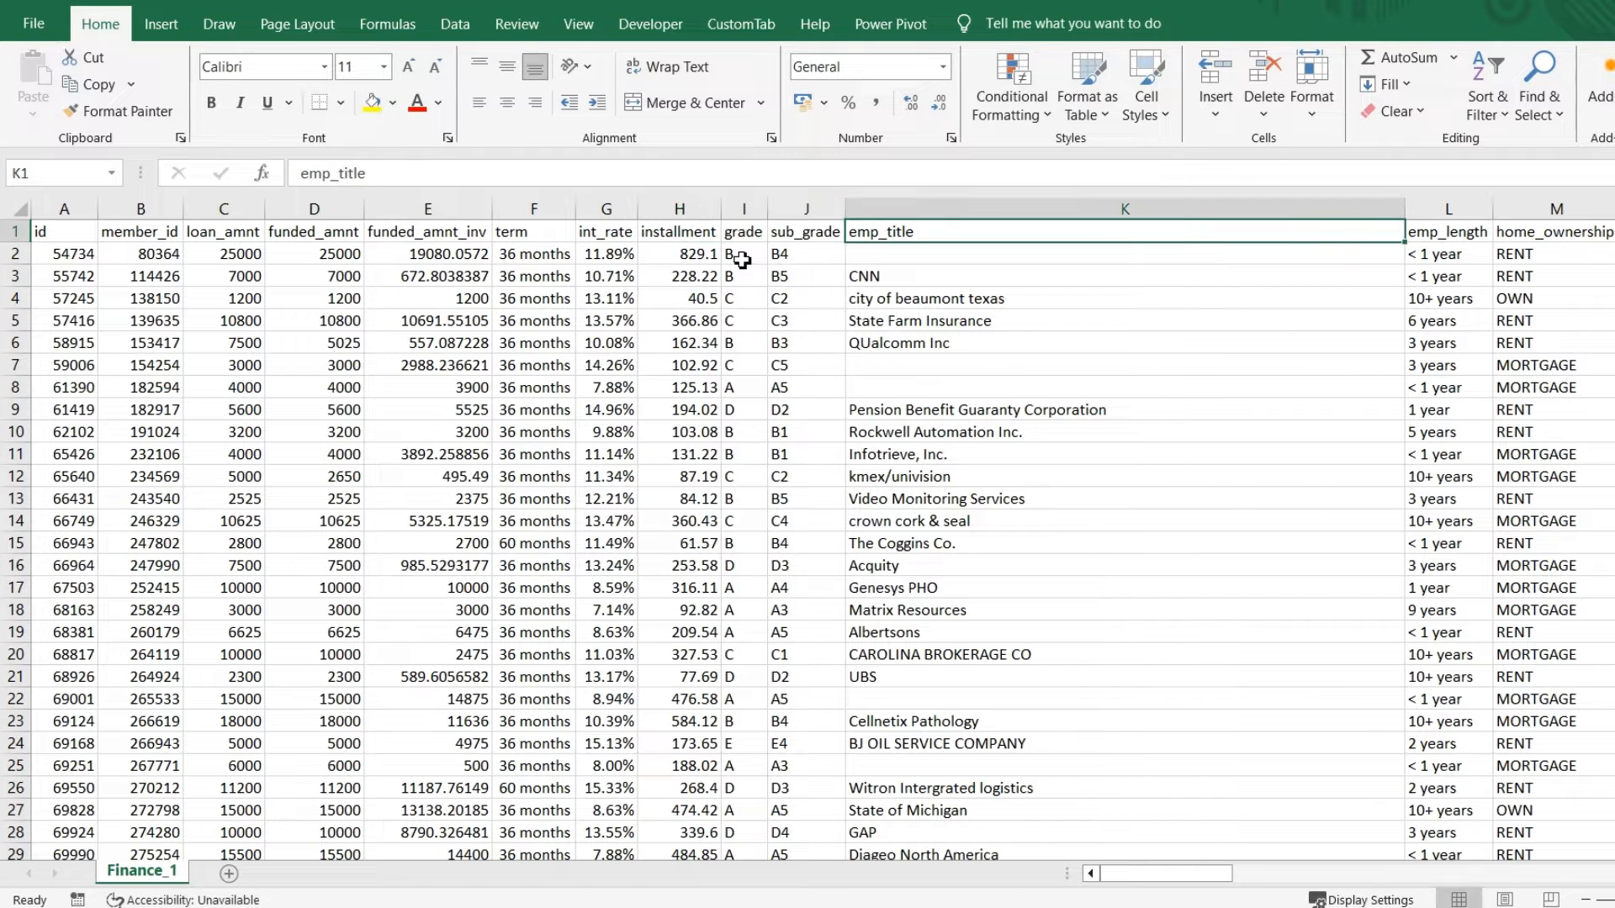
key("ctrl+shift+Down")
right_click(1159, 269)
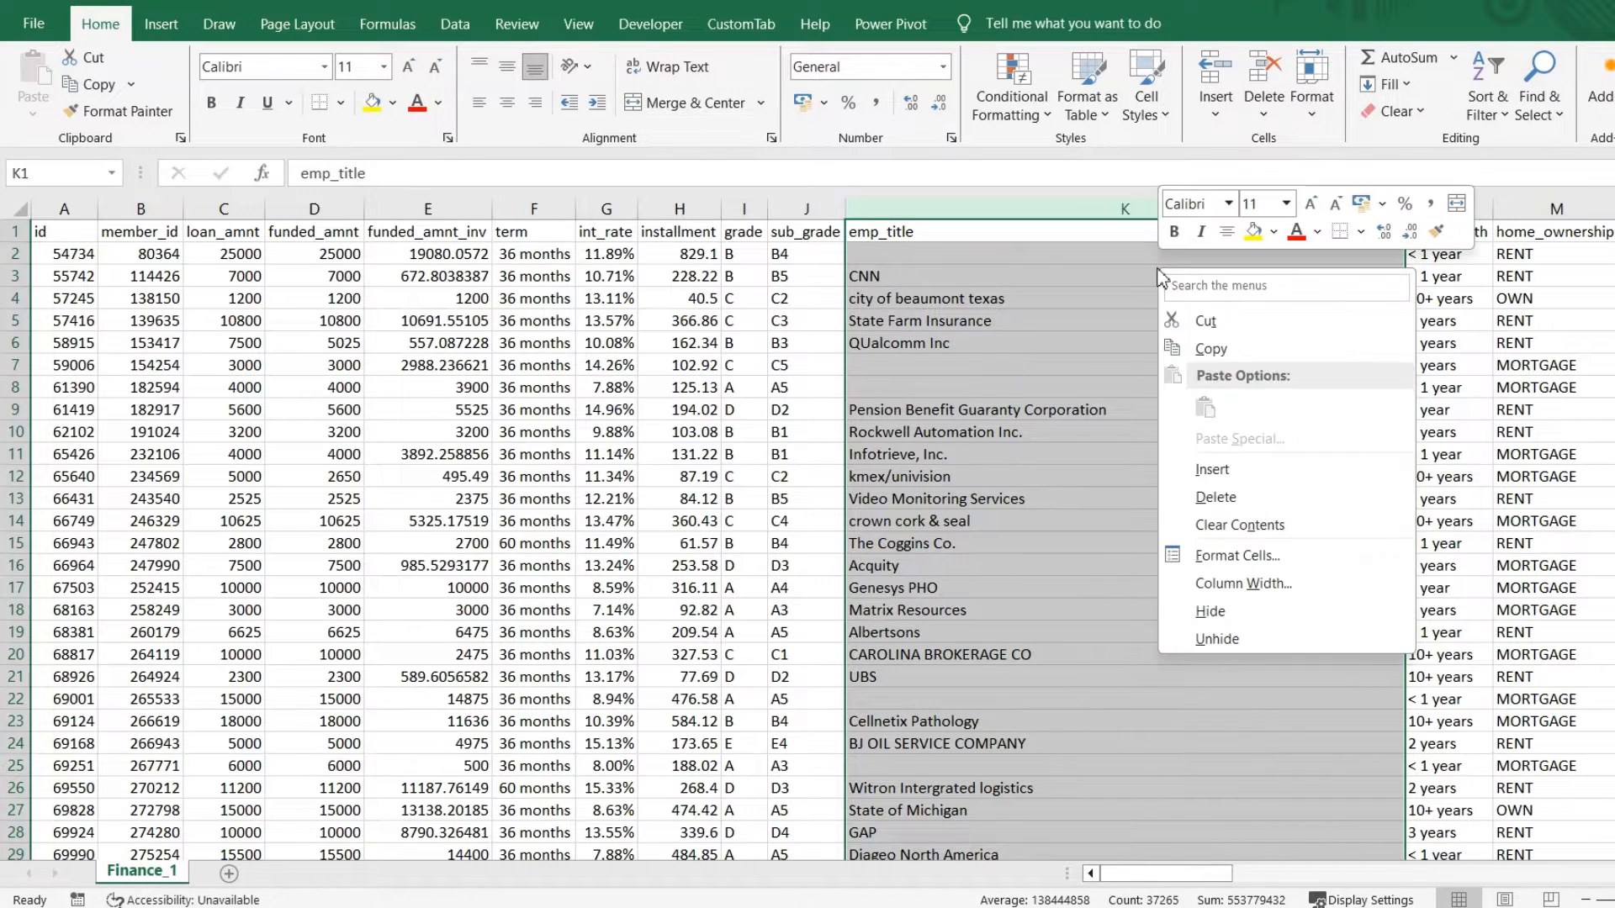
left_click(1230, 498)
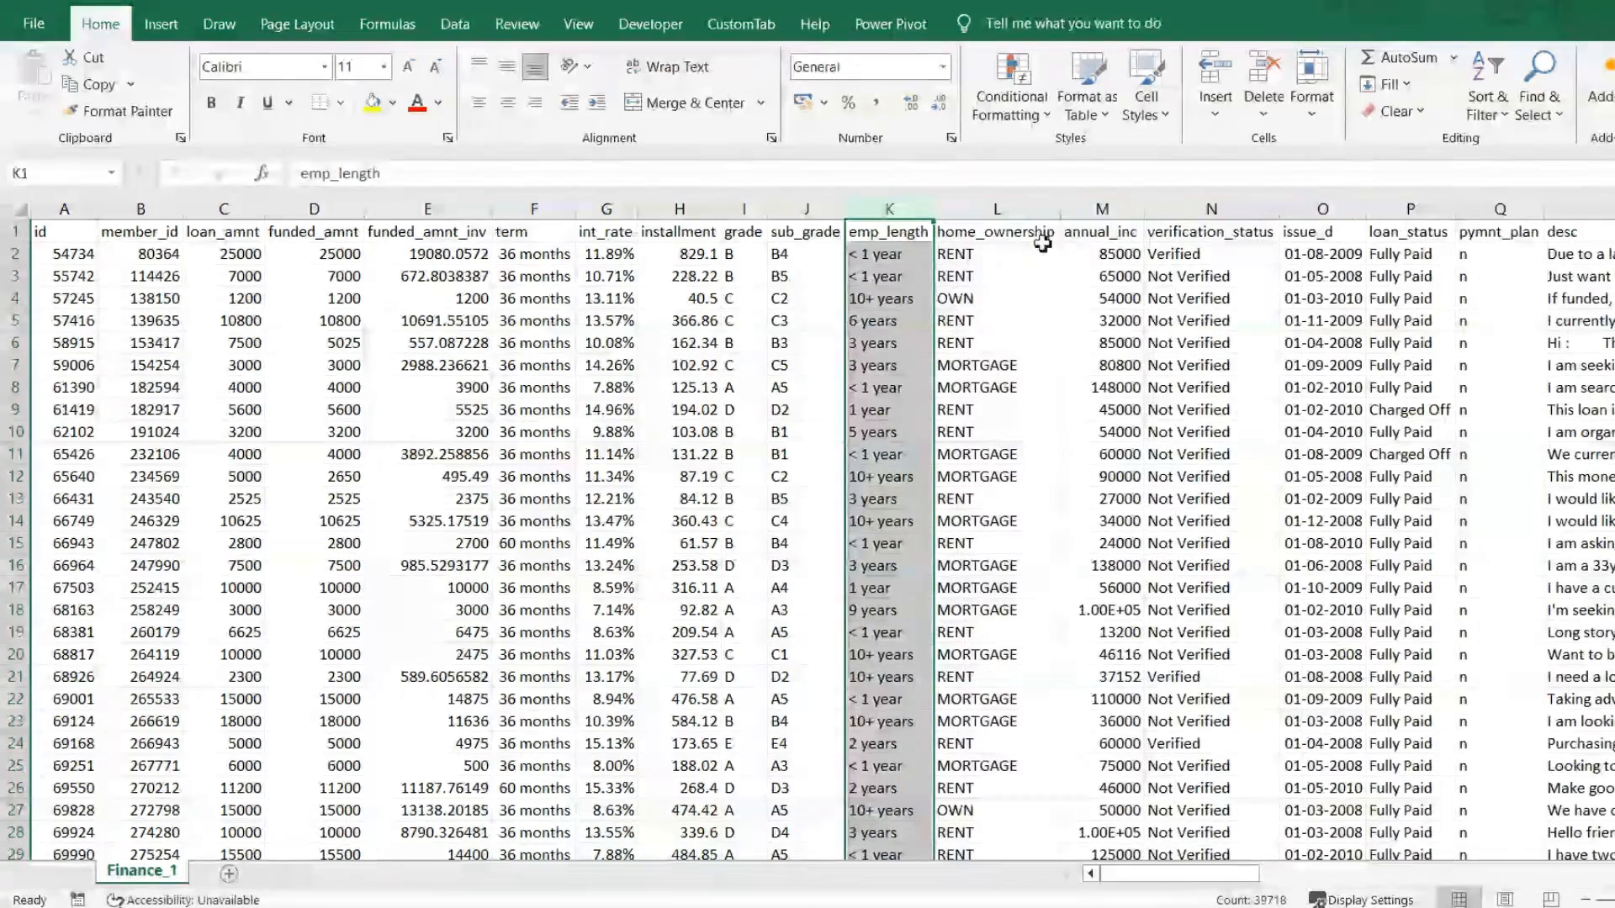
Step: Examine the fields from home_ownership to loan_status along row 2 and check the date format used in issue_d
left_click(988, 252)
key("Right")
key("Right")
key("Right")
key("Right")
key("Right")
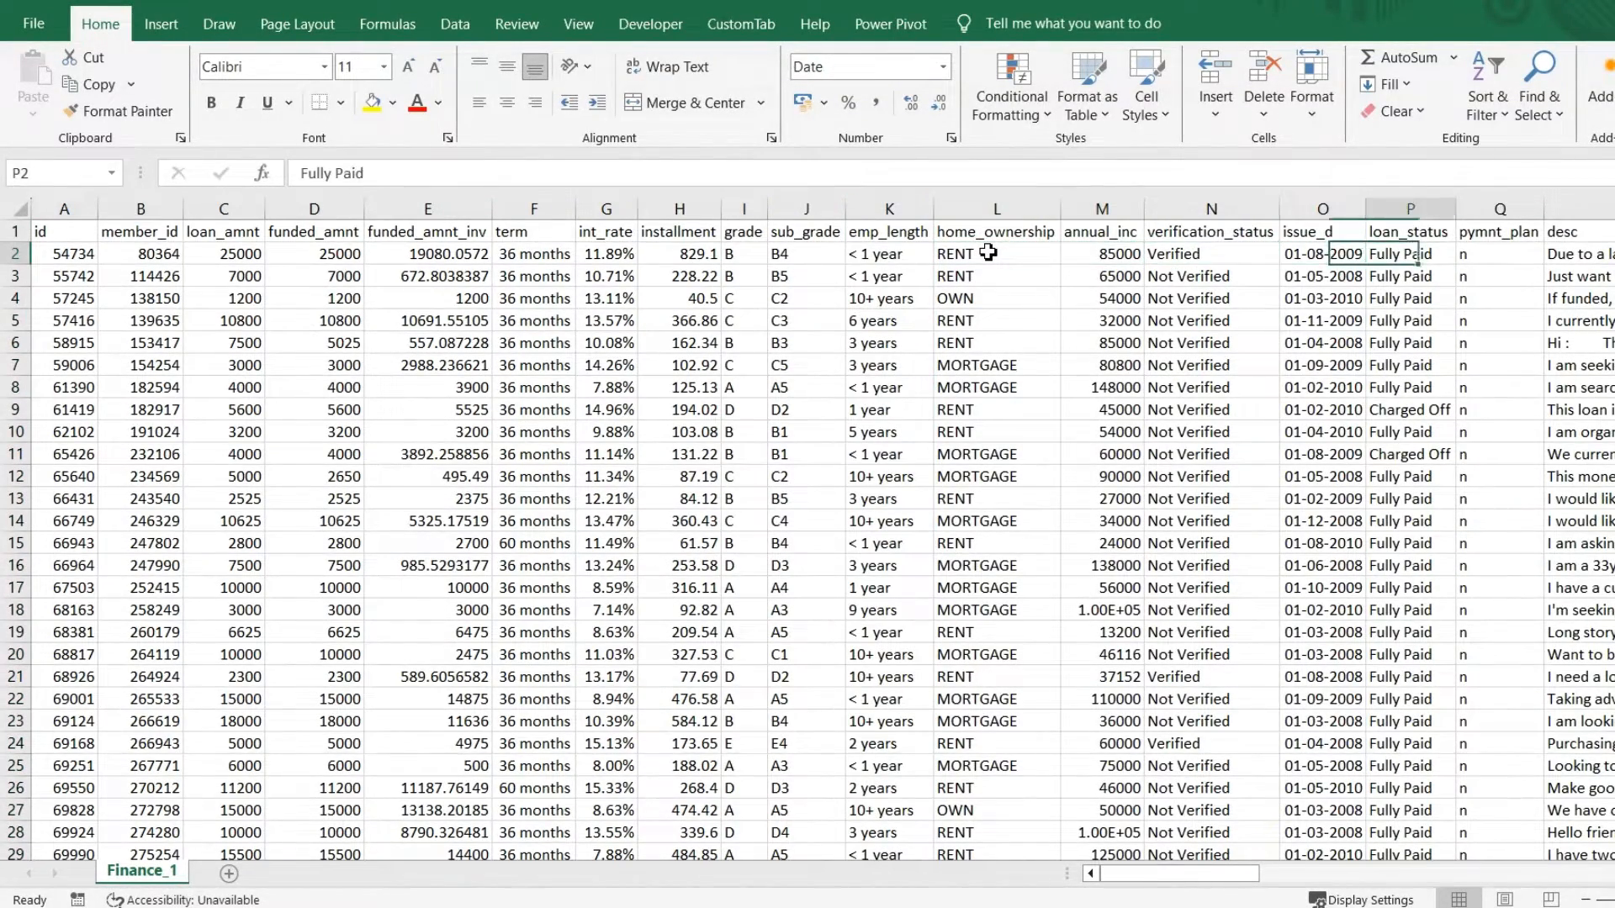
key("Left")
key("Left")
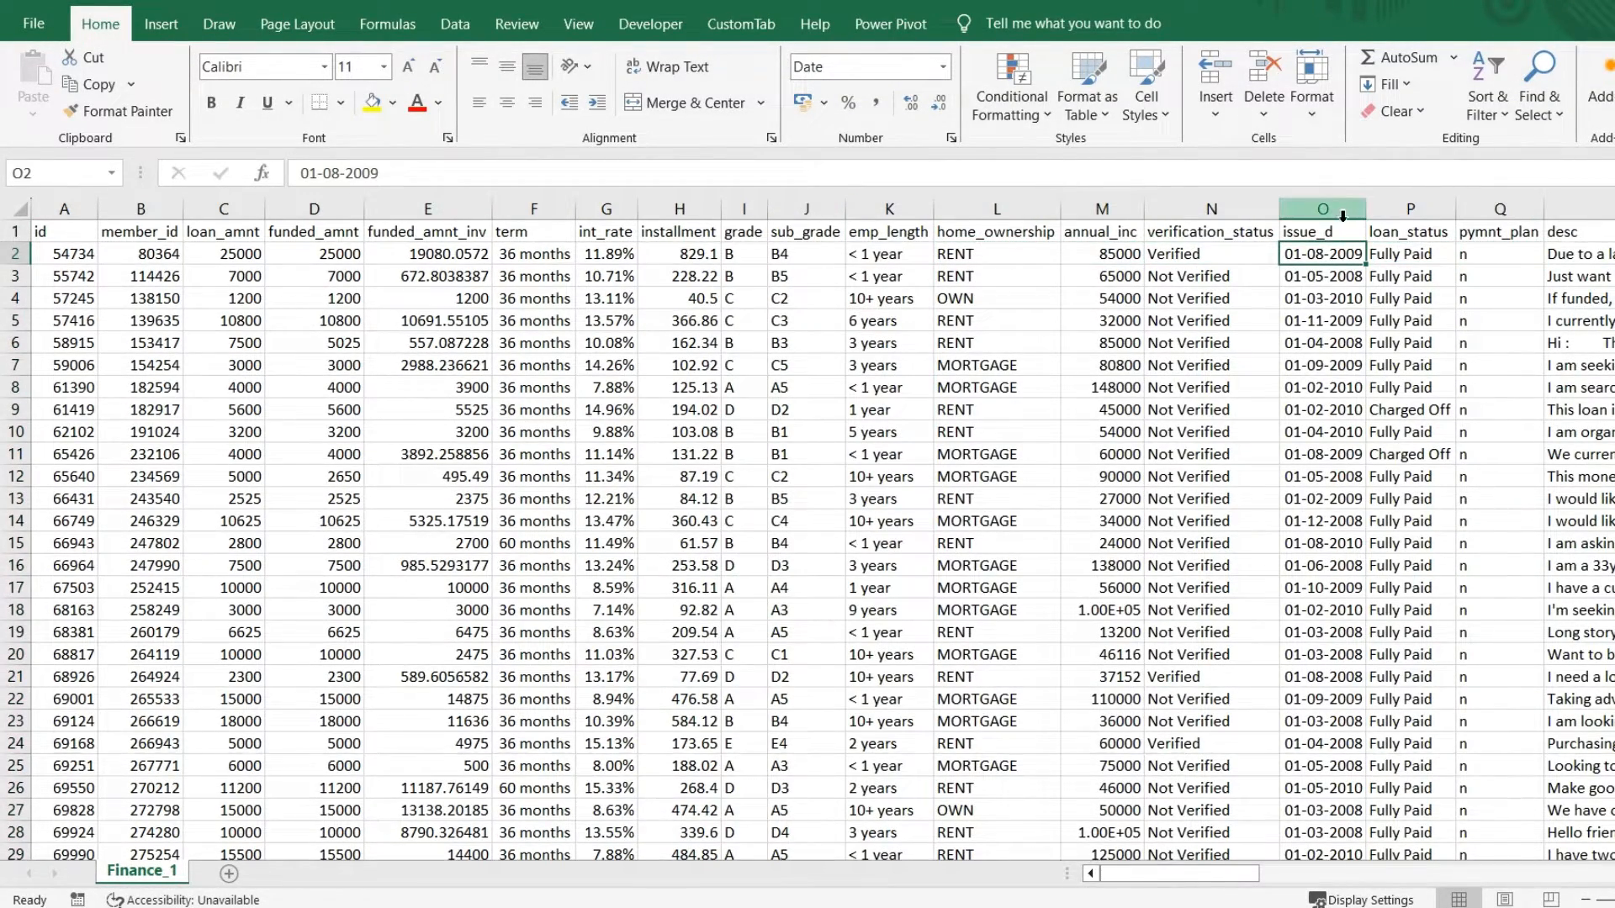
left_click(1337, 296)
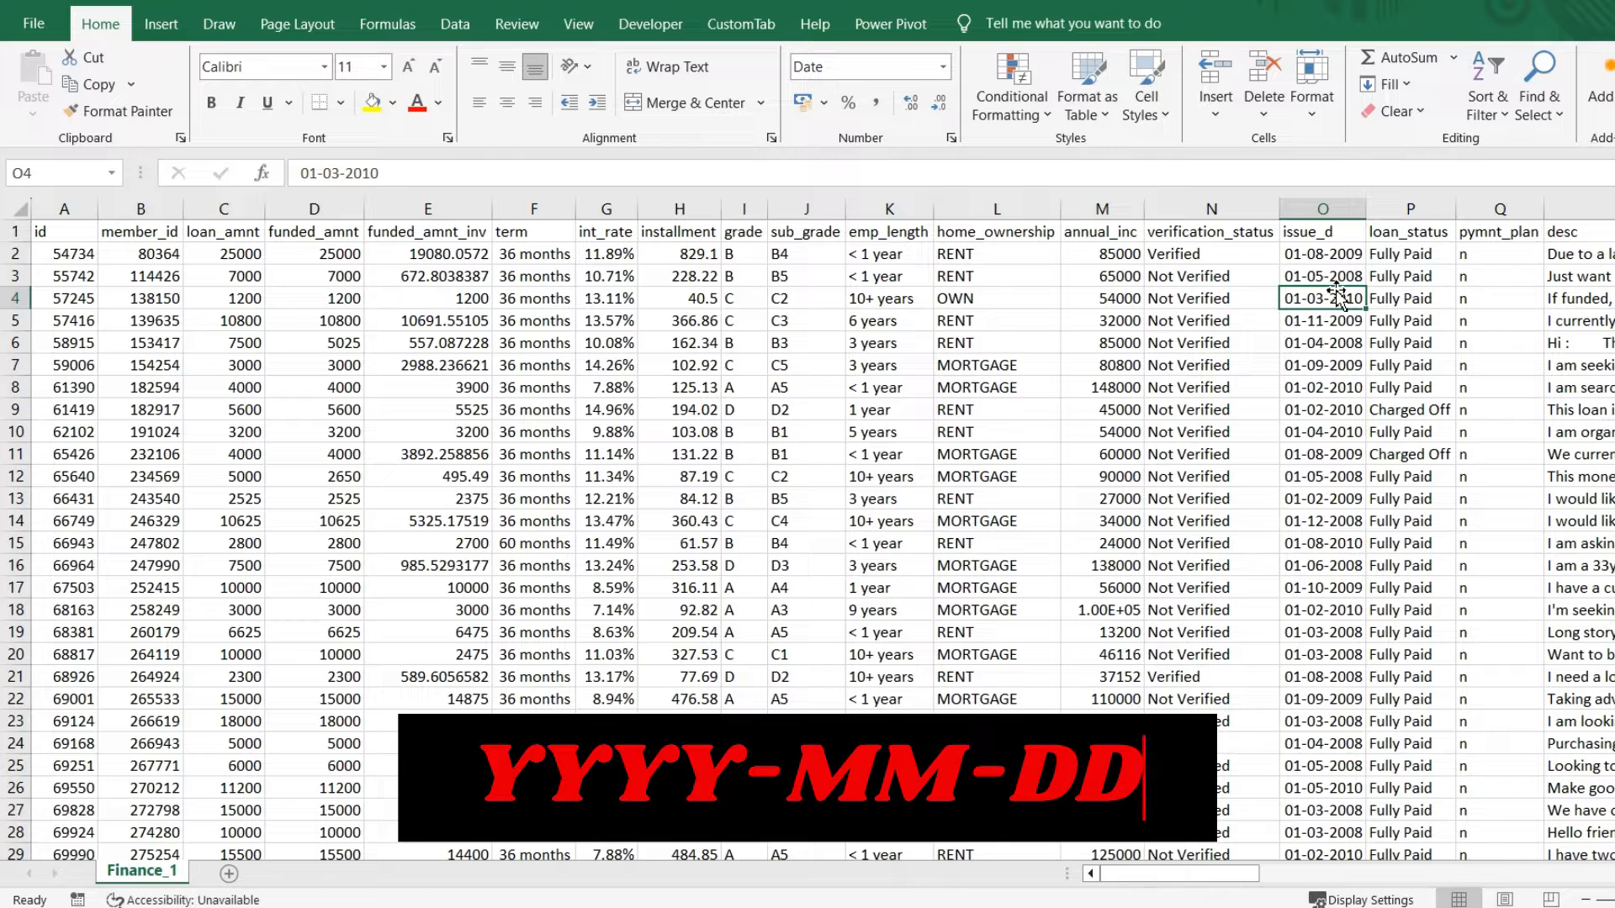
Step: Try the placeholder entries dec-year and dd-mm-yyyy in the first issue_d data cell, and undo both
left_click(1339, 253)
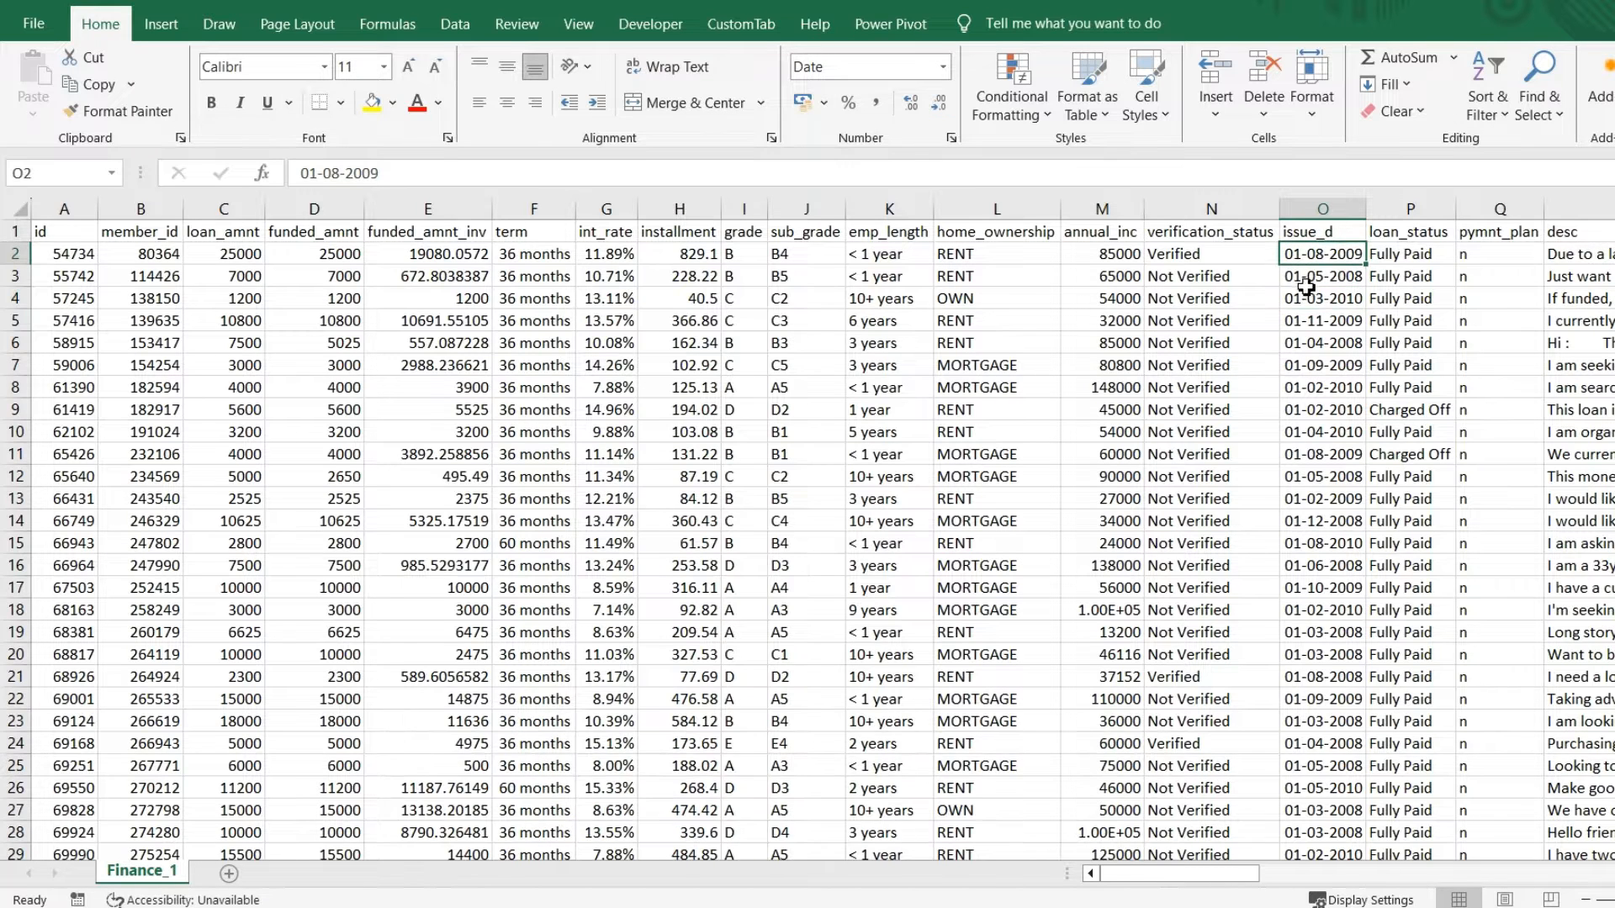
type("dec")
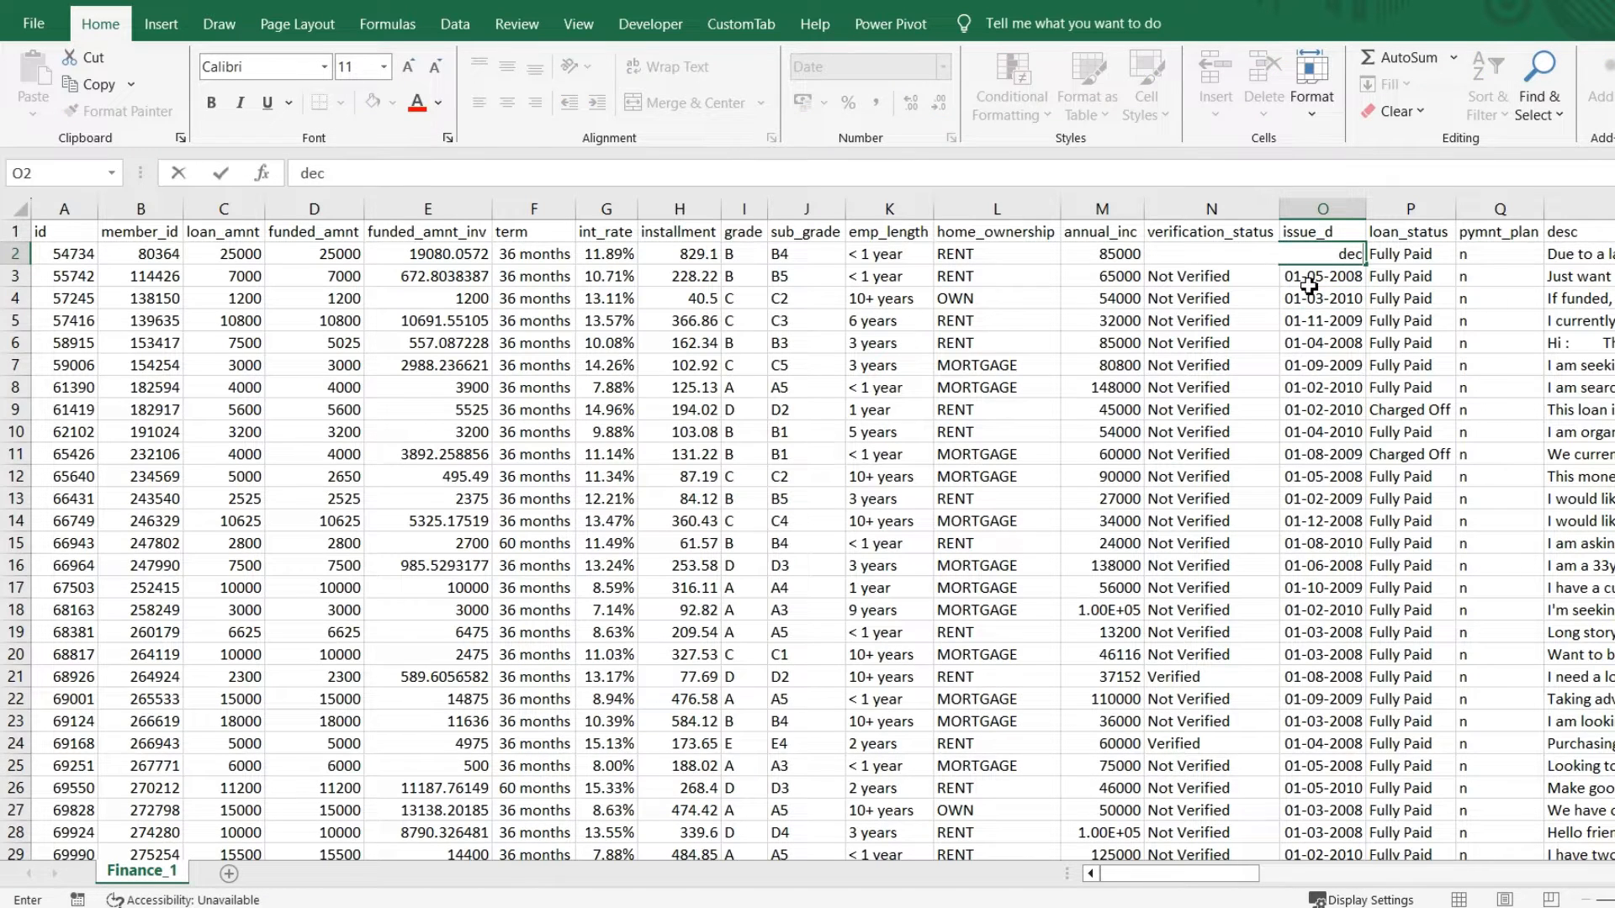
type("-year")
key("ctrl+Return")
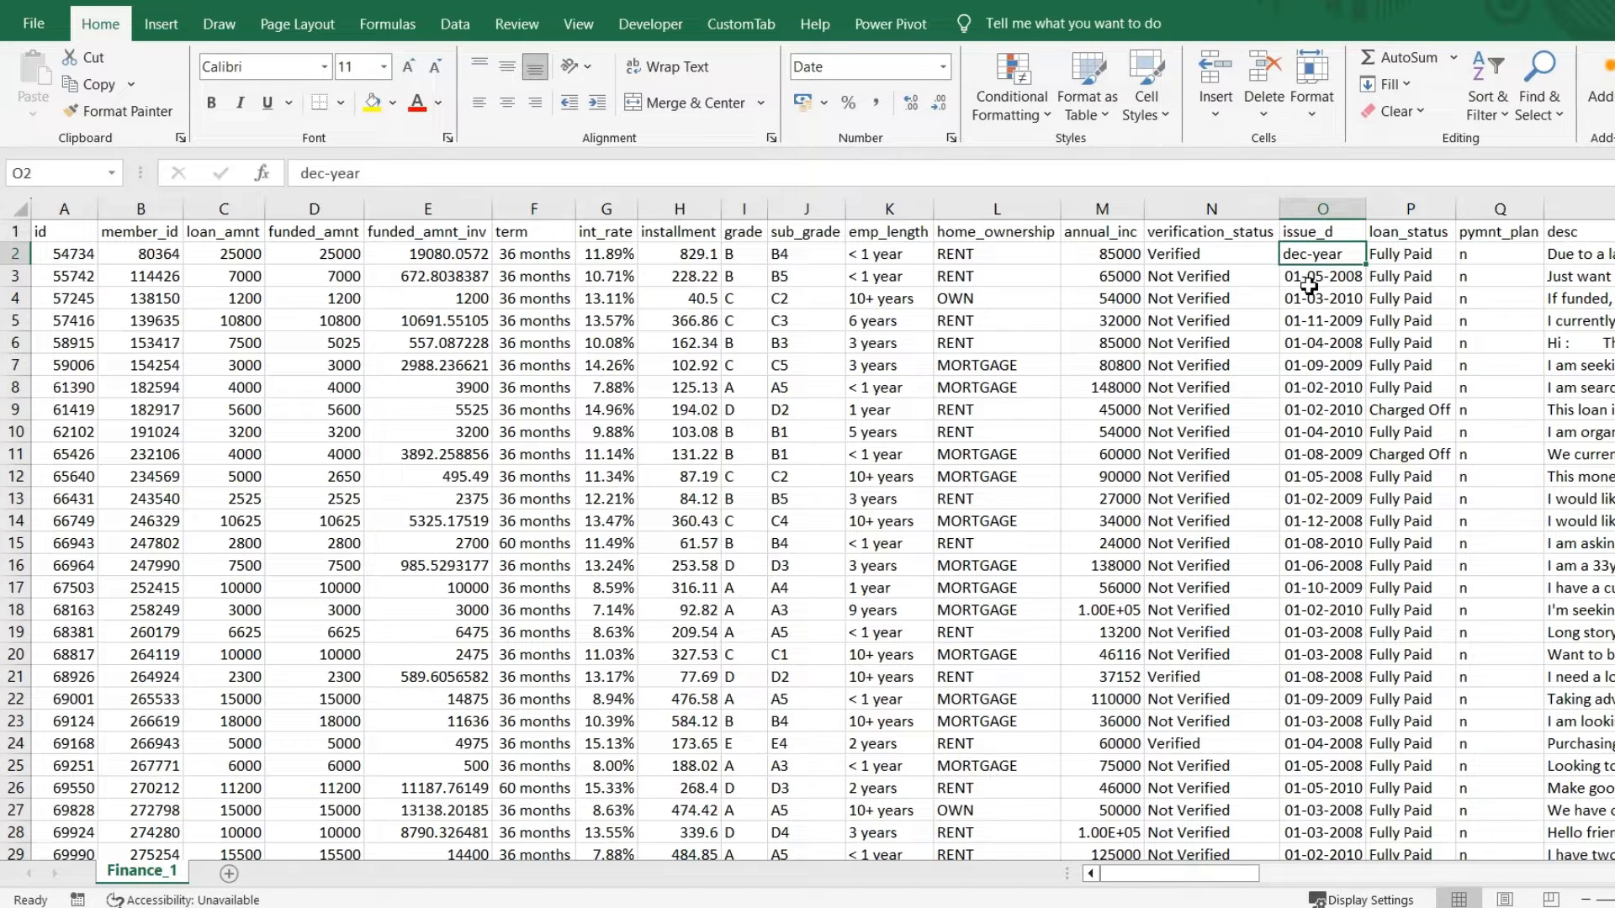
type("dd")
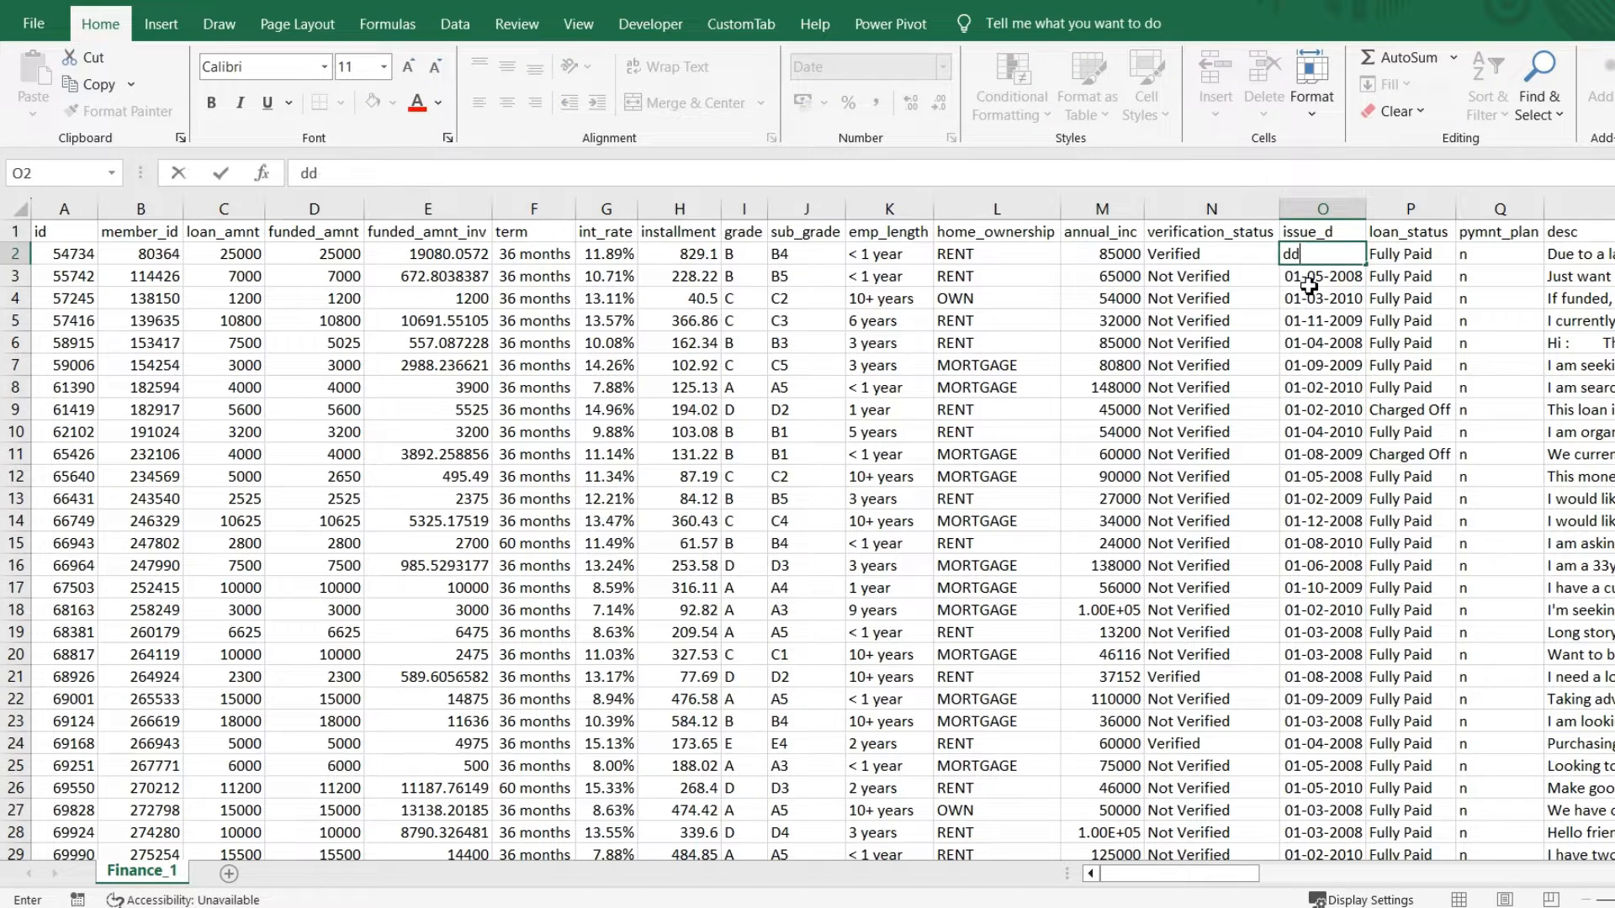
type("-mm")
type("-yyyr")
type("y")
key("Right")
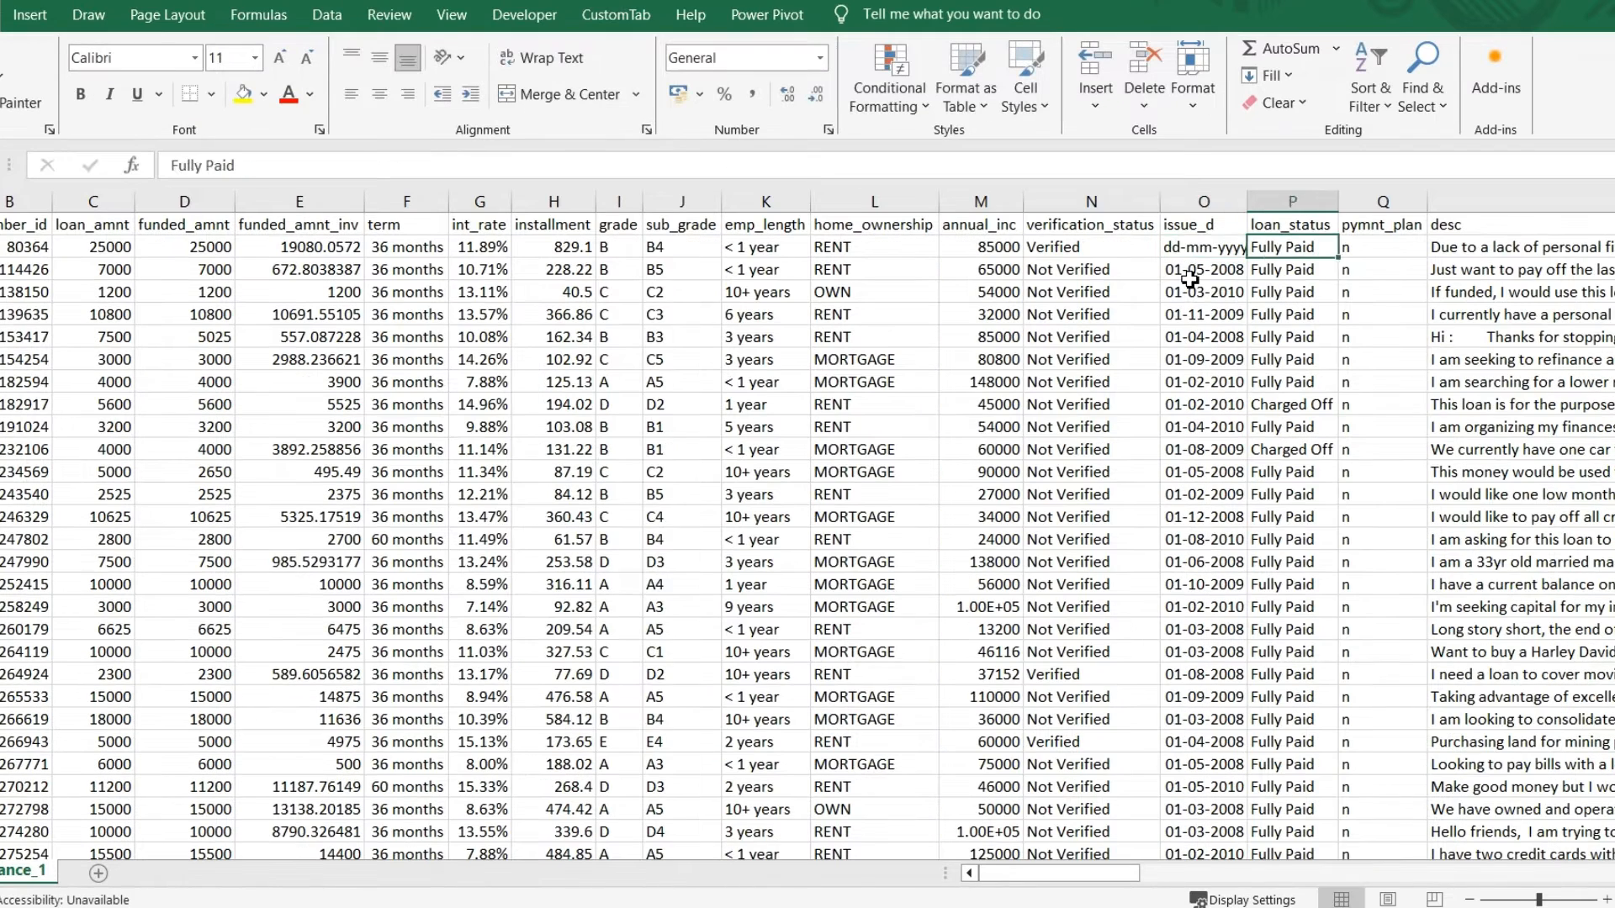
key("Left")
key("ctrl+z")
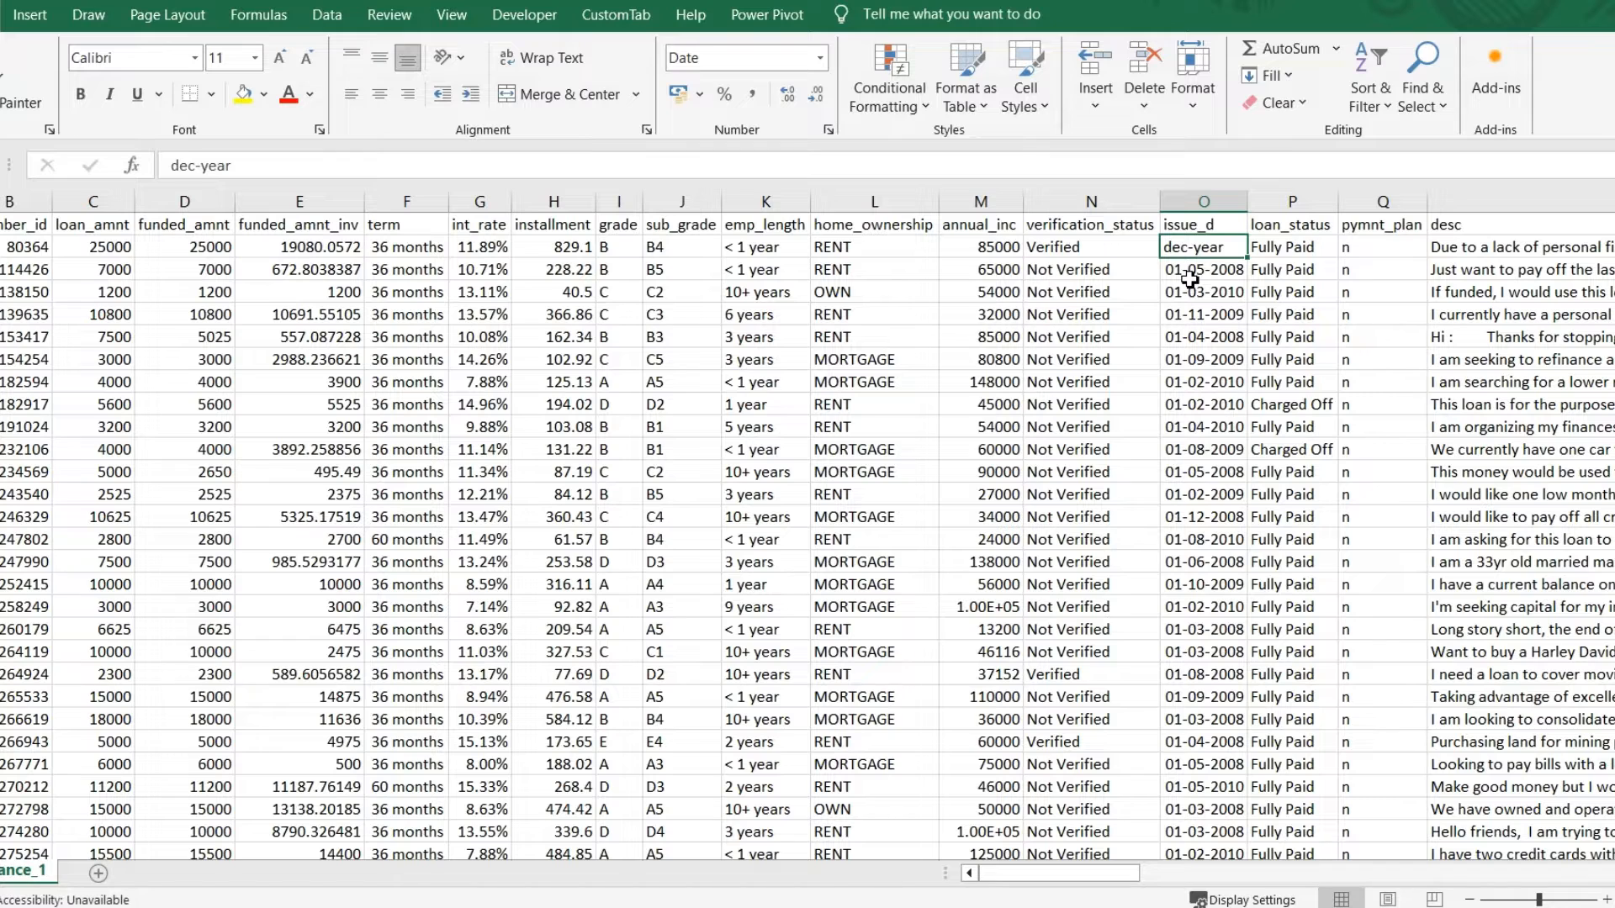
key("ctrl+z")
Step: Format the whole issue_d column as a Date of type 2012-03-14 (year-month-day)
key("ctrl+space")
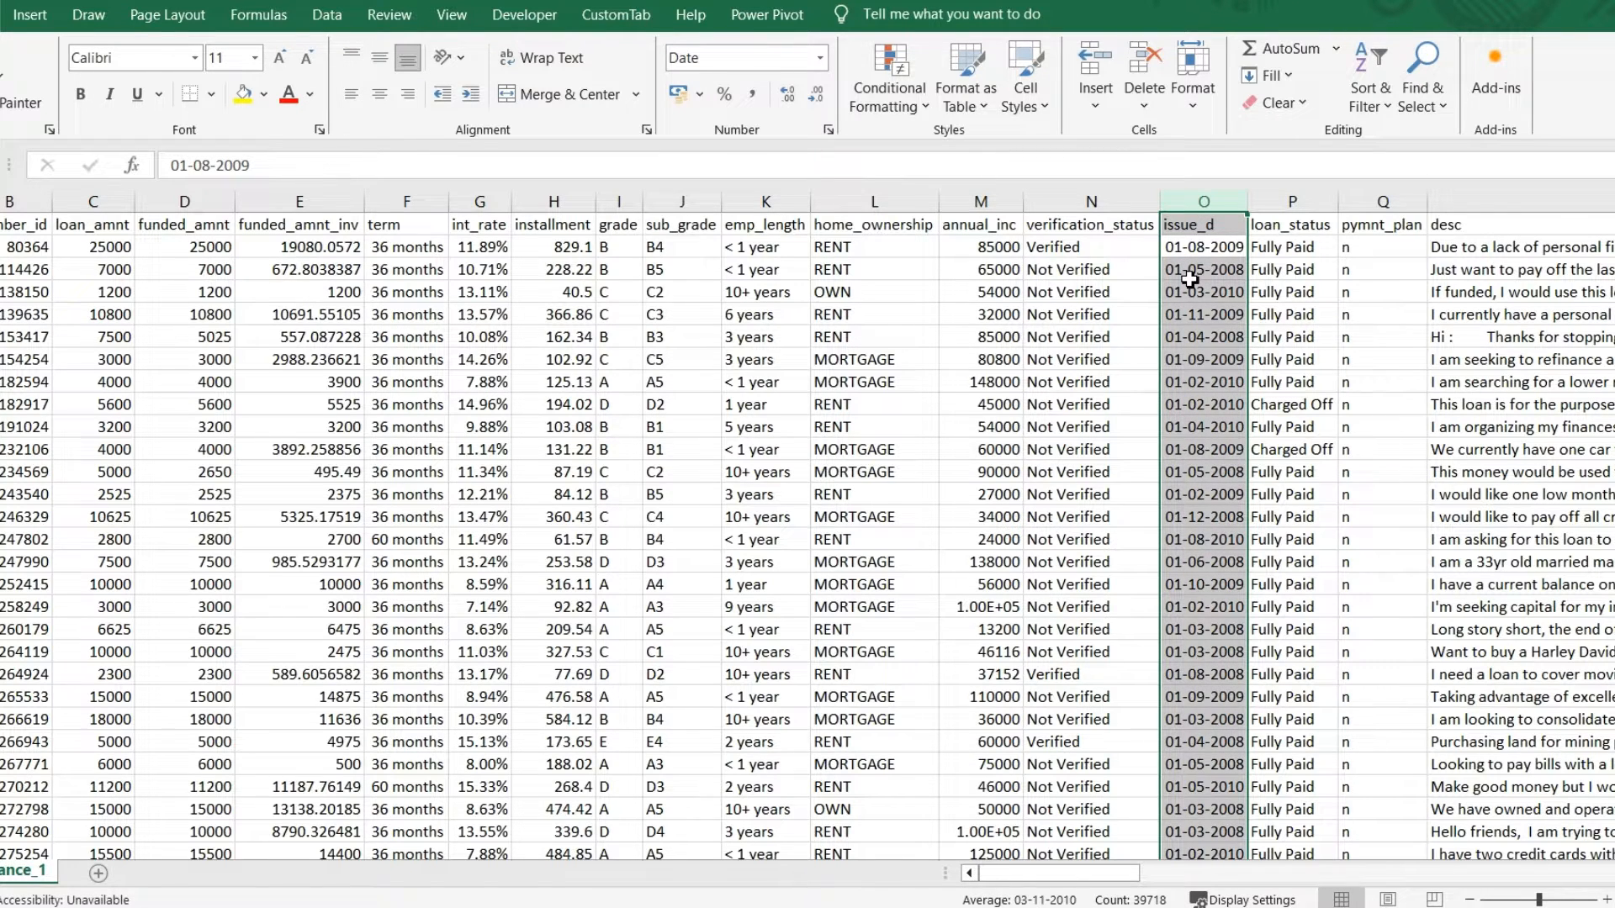
right_click(1189, 280)
key("Escape")
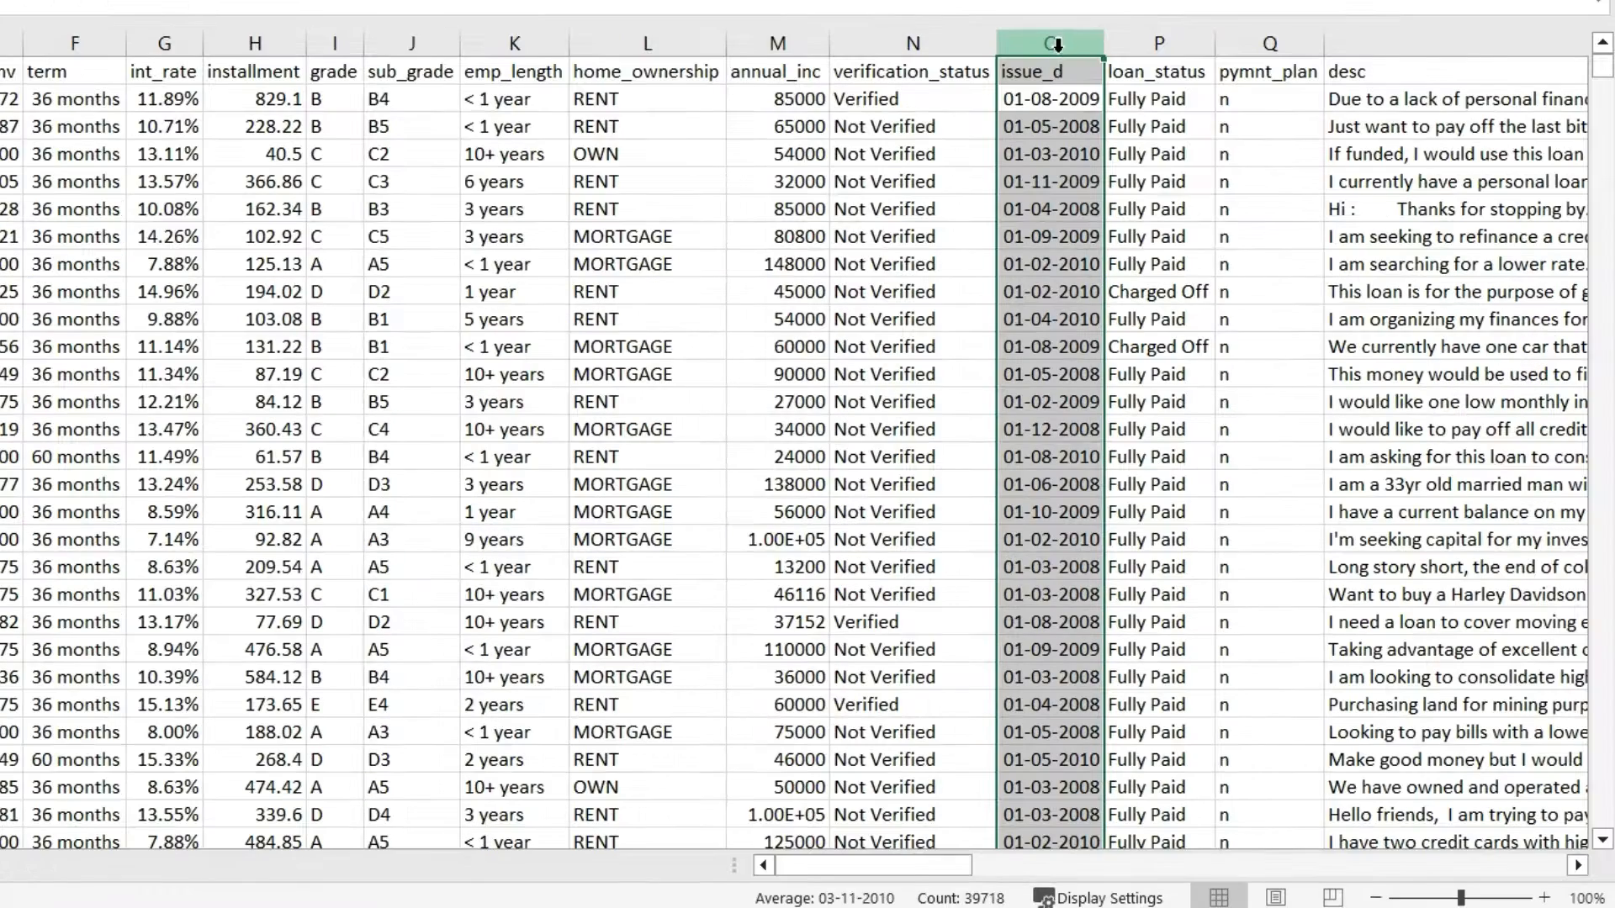
left_click(1209, 204)
right_click(1025, 181)
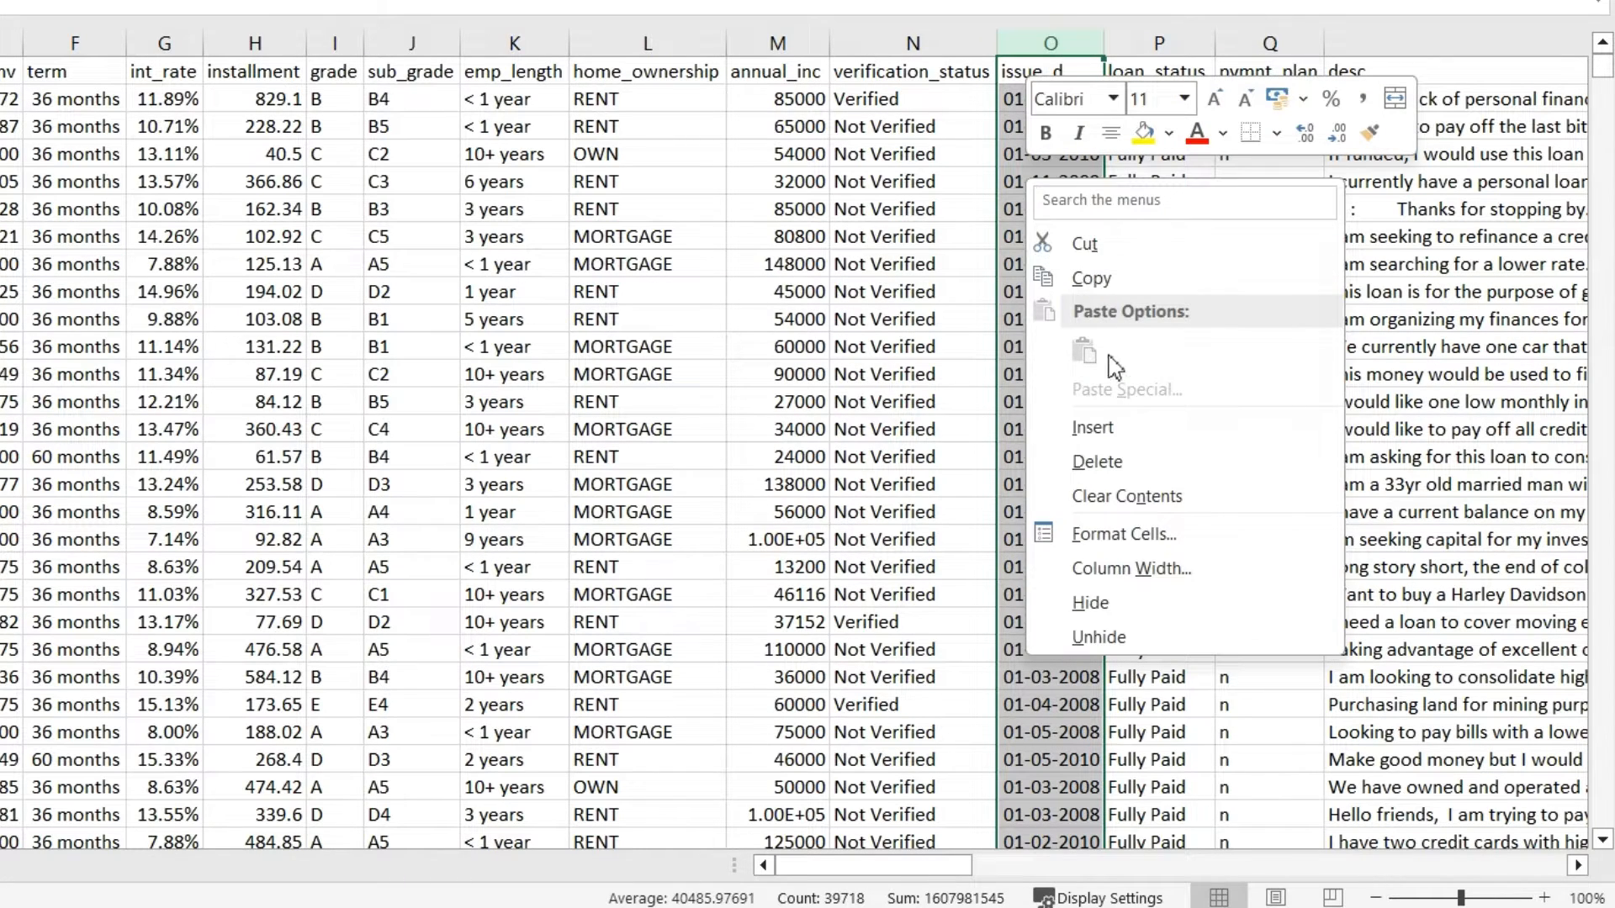
left_click(1126, 534)
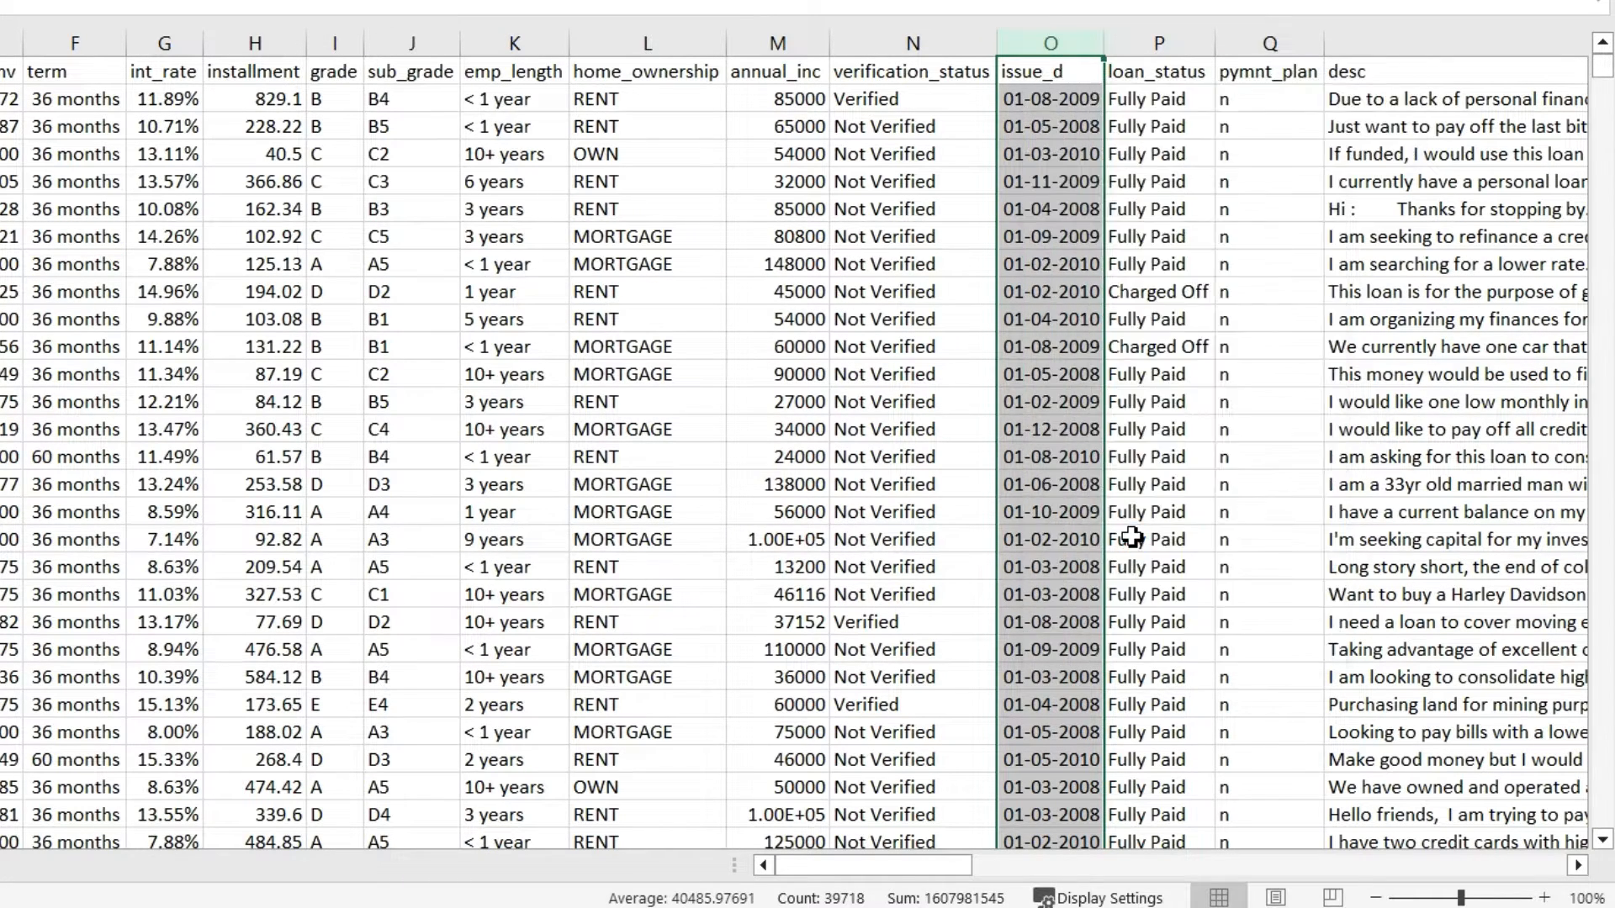
left_click(811, 370)
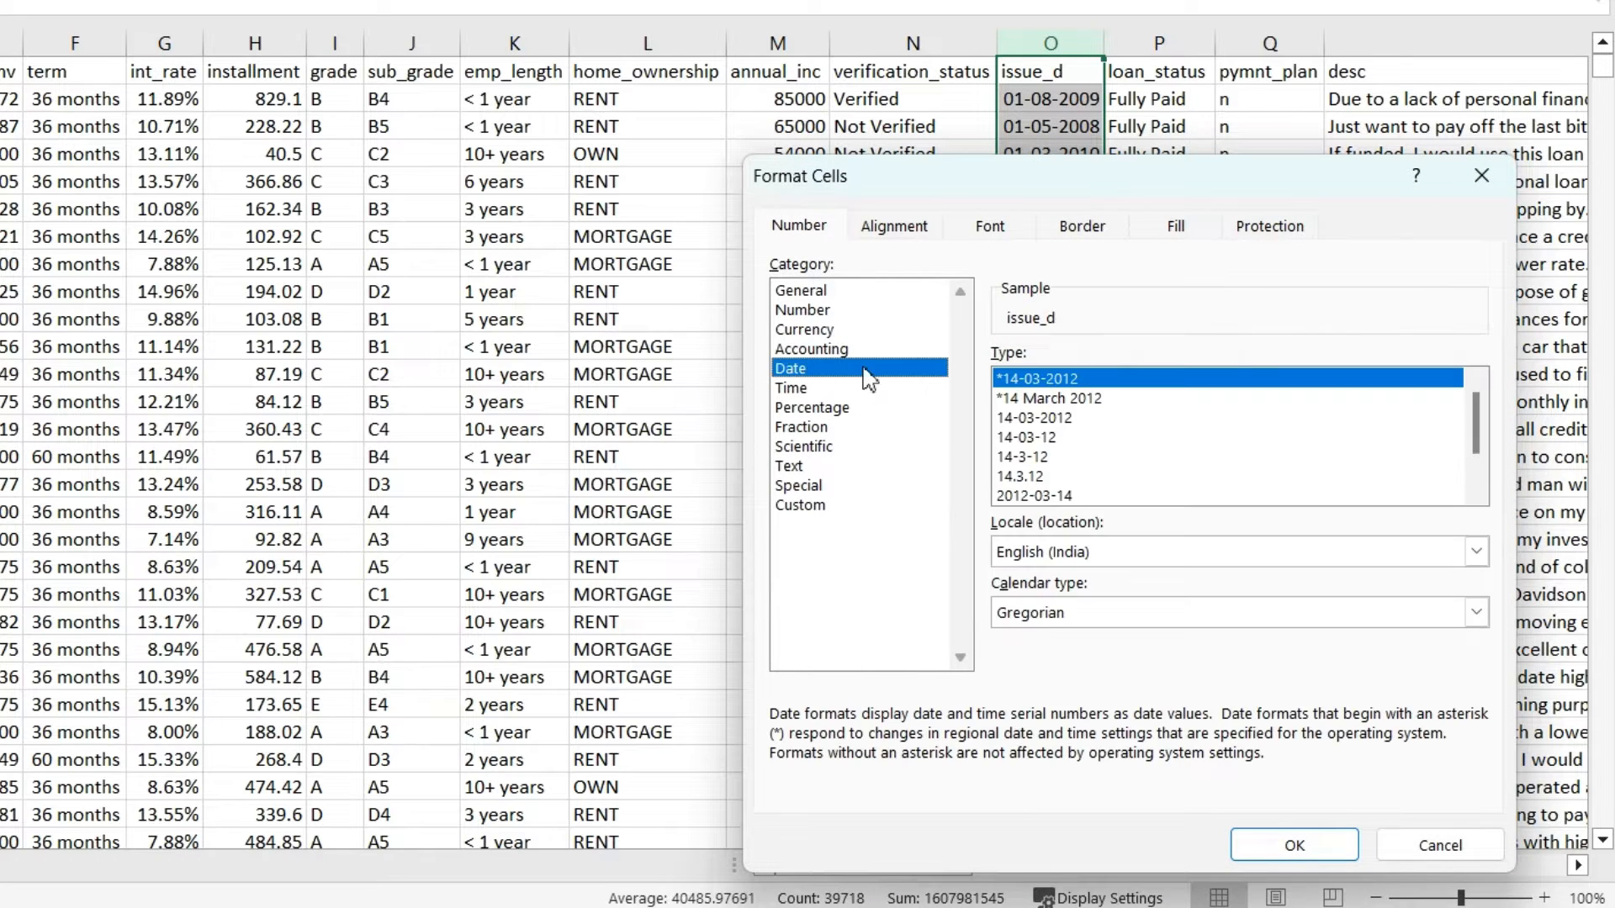
left_click(1032, 497)
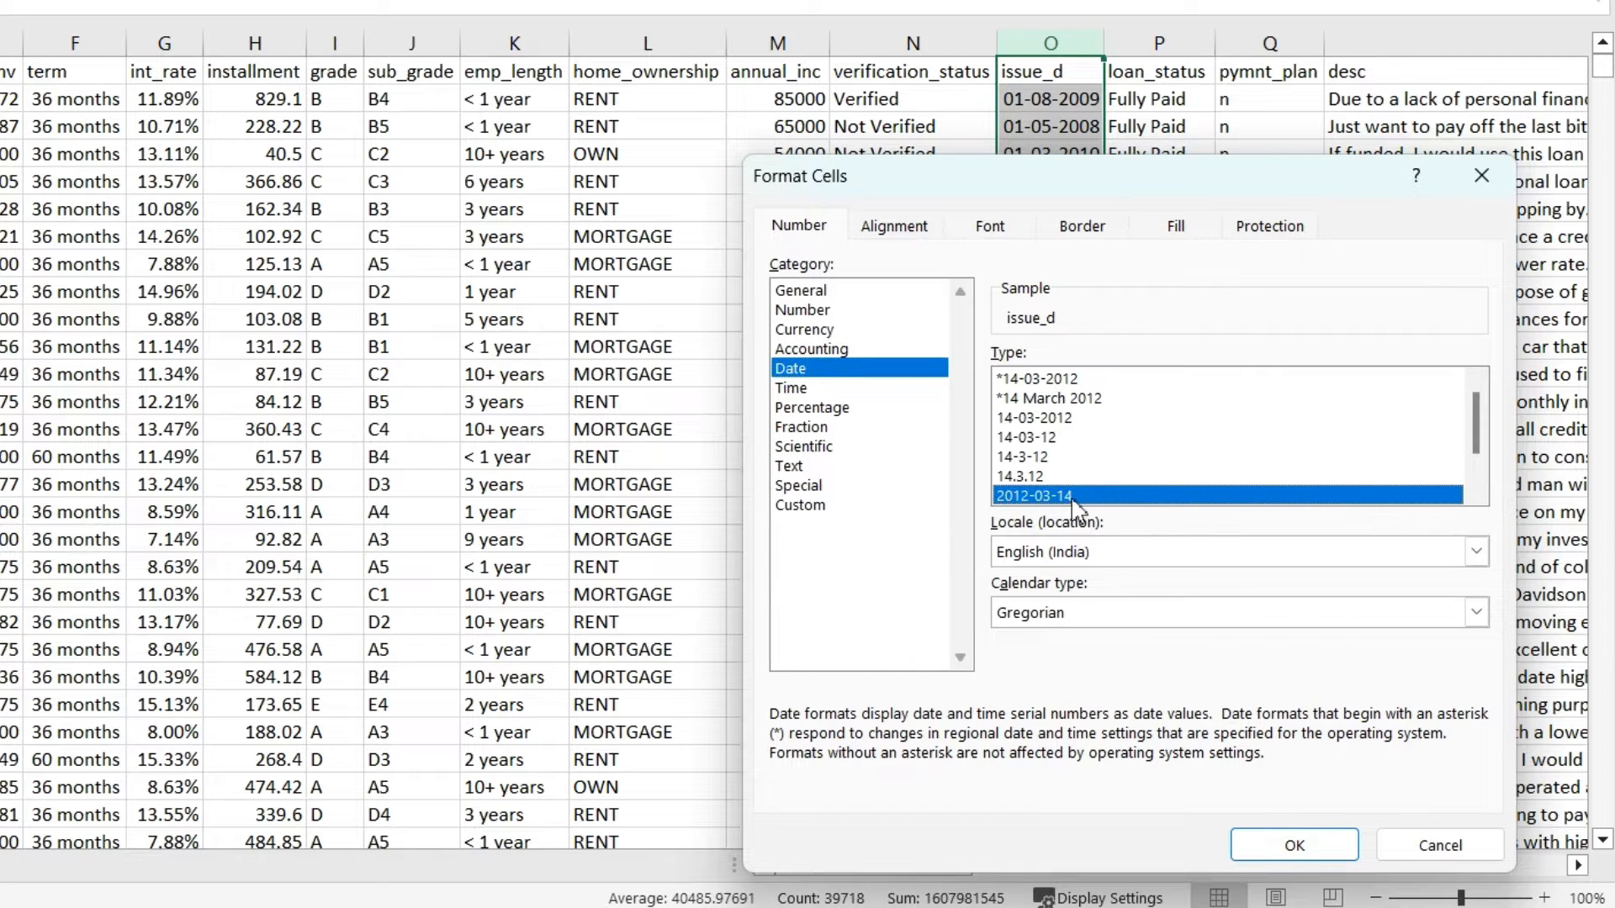
left_click(1284, 845)
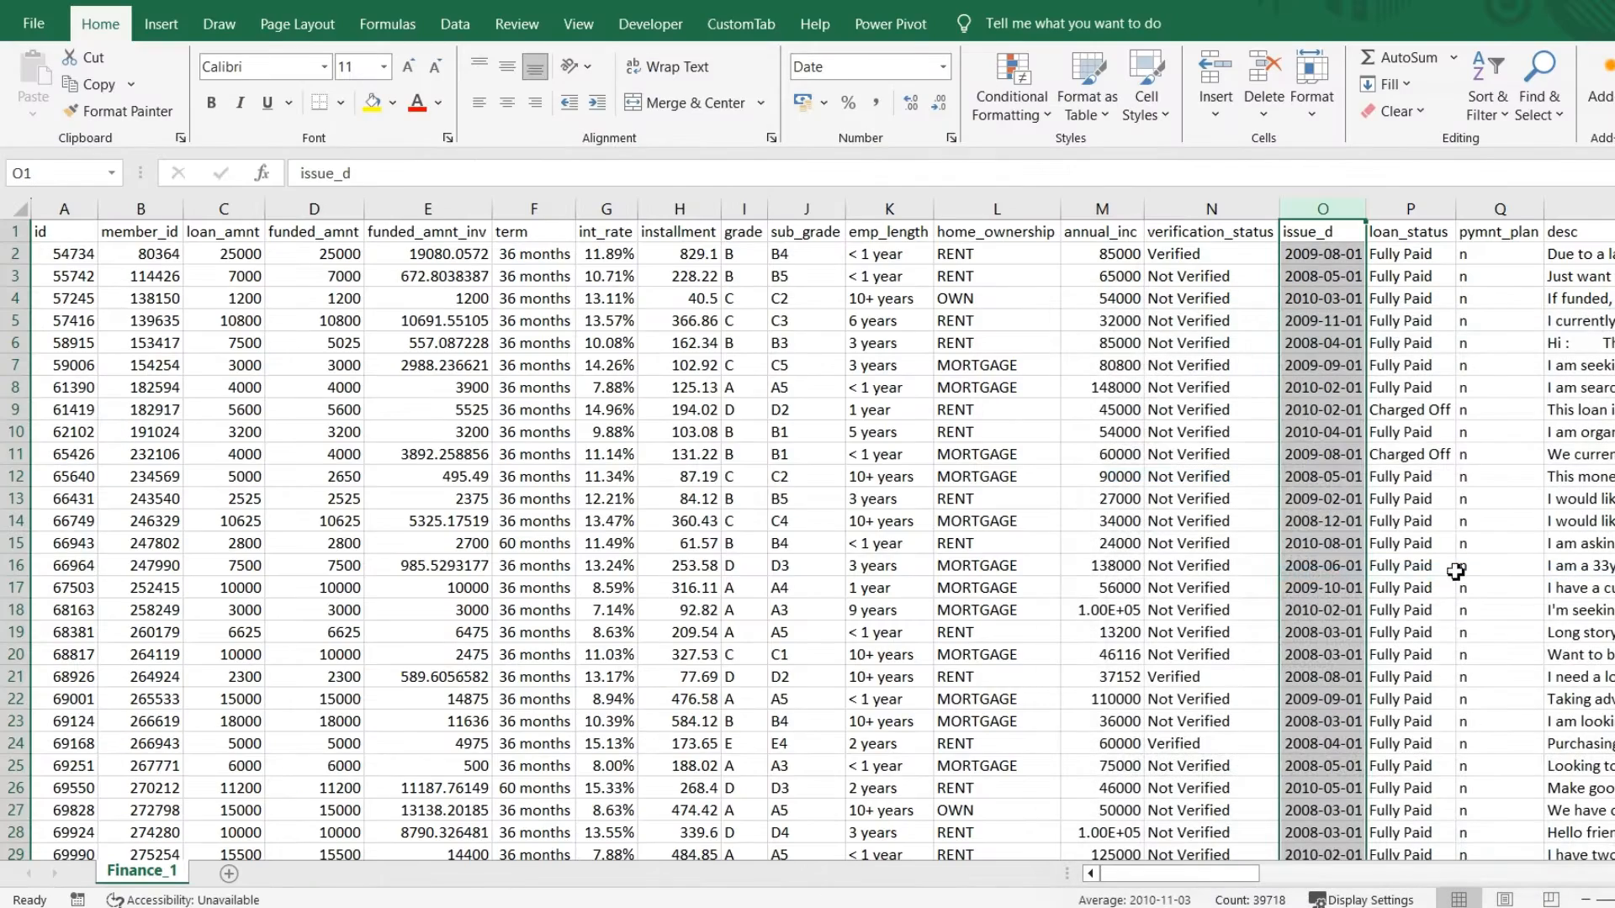
Step: Insert a blank column before loan_status and copy the full issue_d column, header included, into it
left_click(1152, 41)
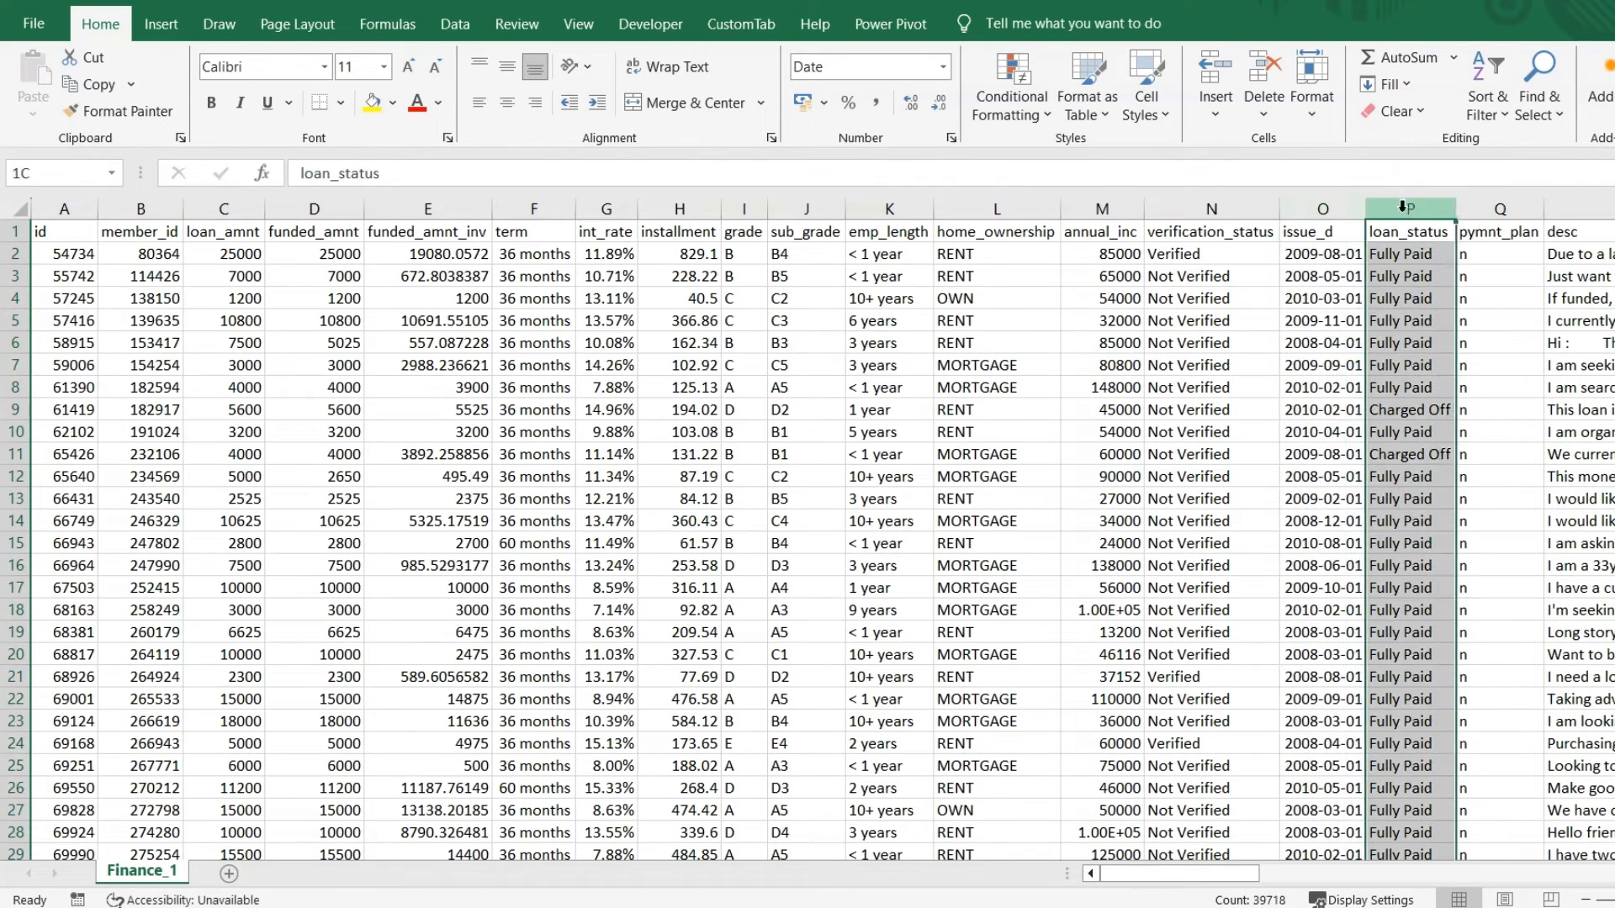
right_click(1402, 206)
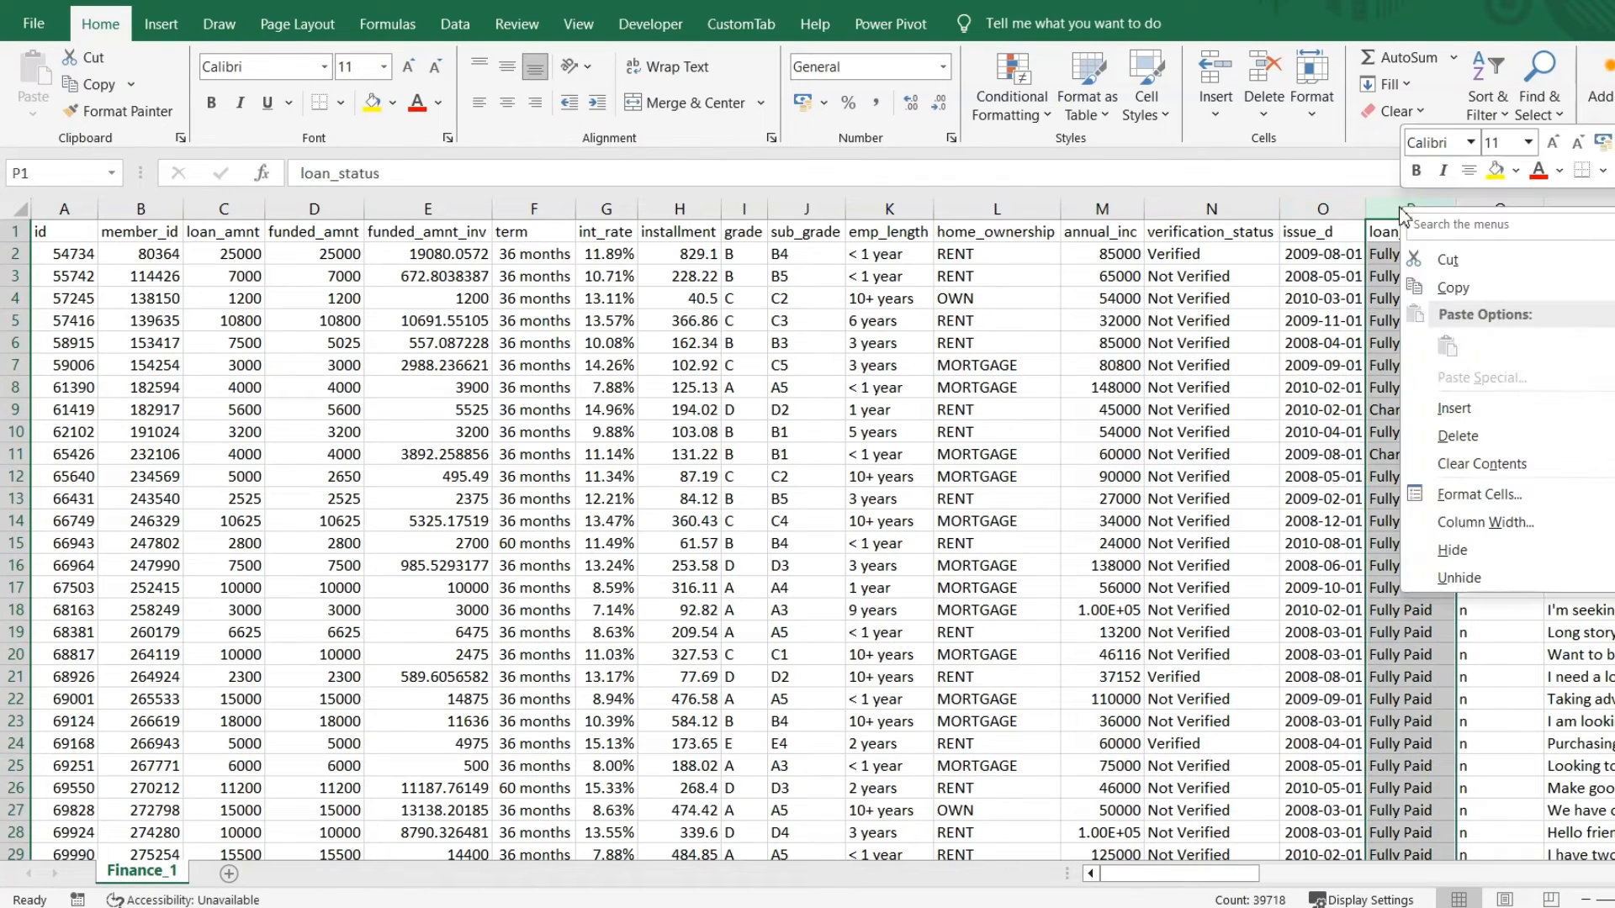
left_click(1459, 409)
left_click(1305, 250)
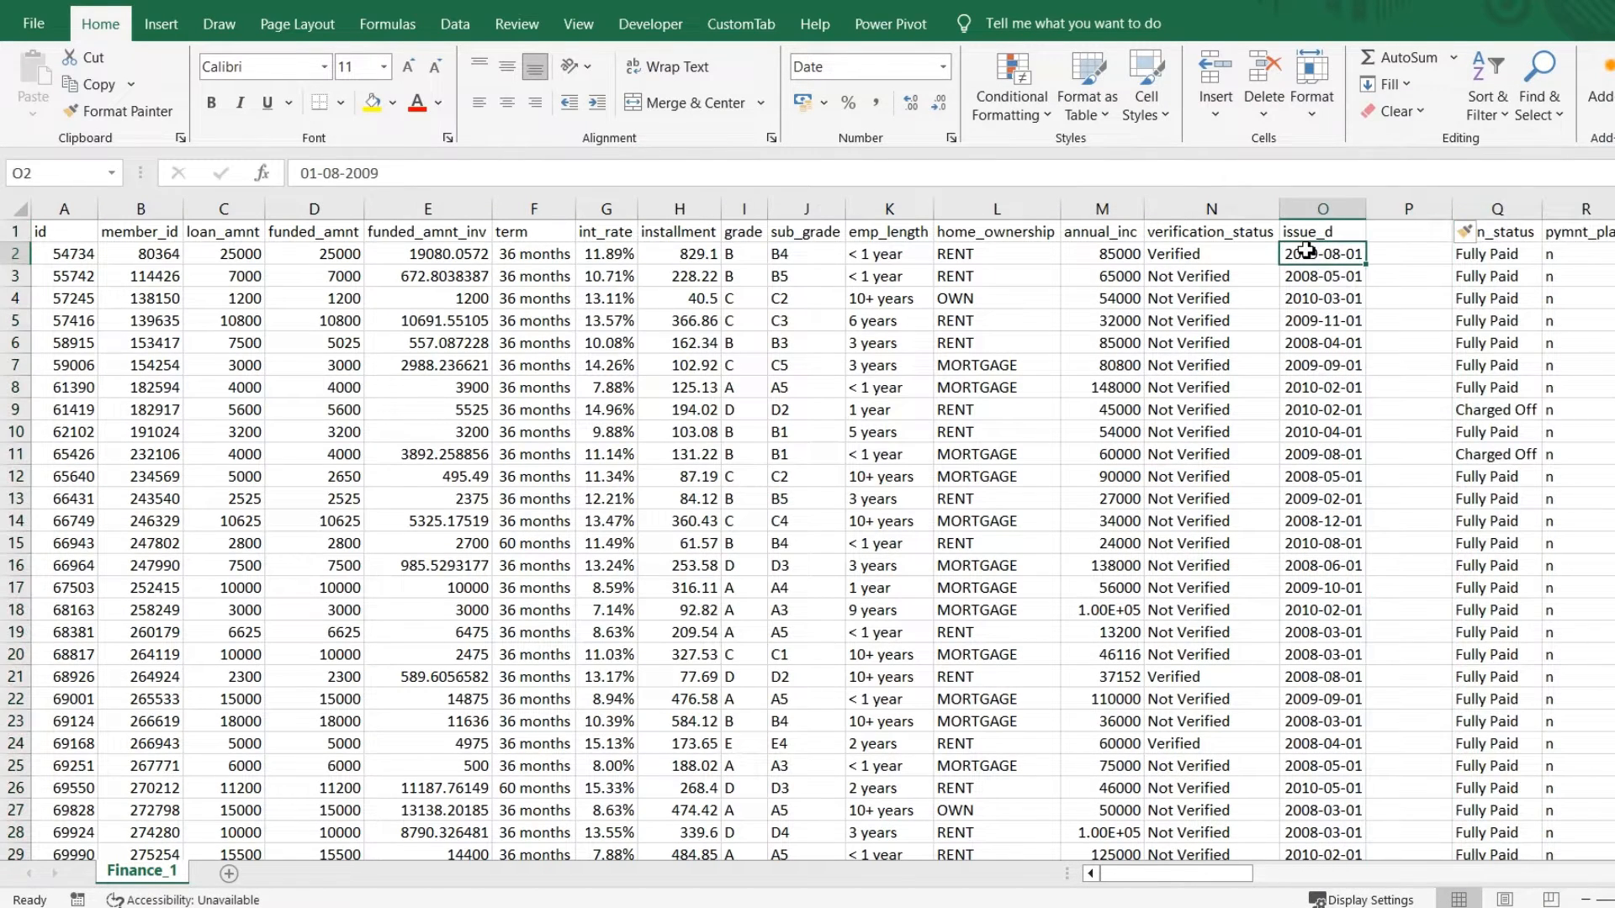
key("Up")
key("ctrl+shift+Down")
key("ctrl+c")
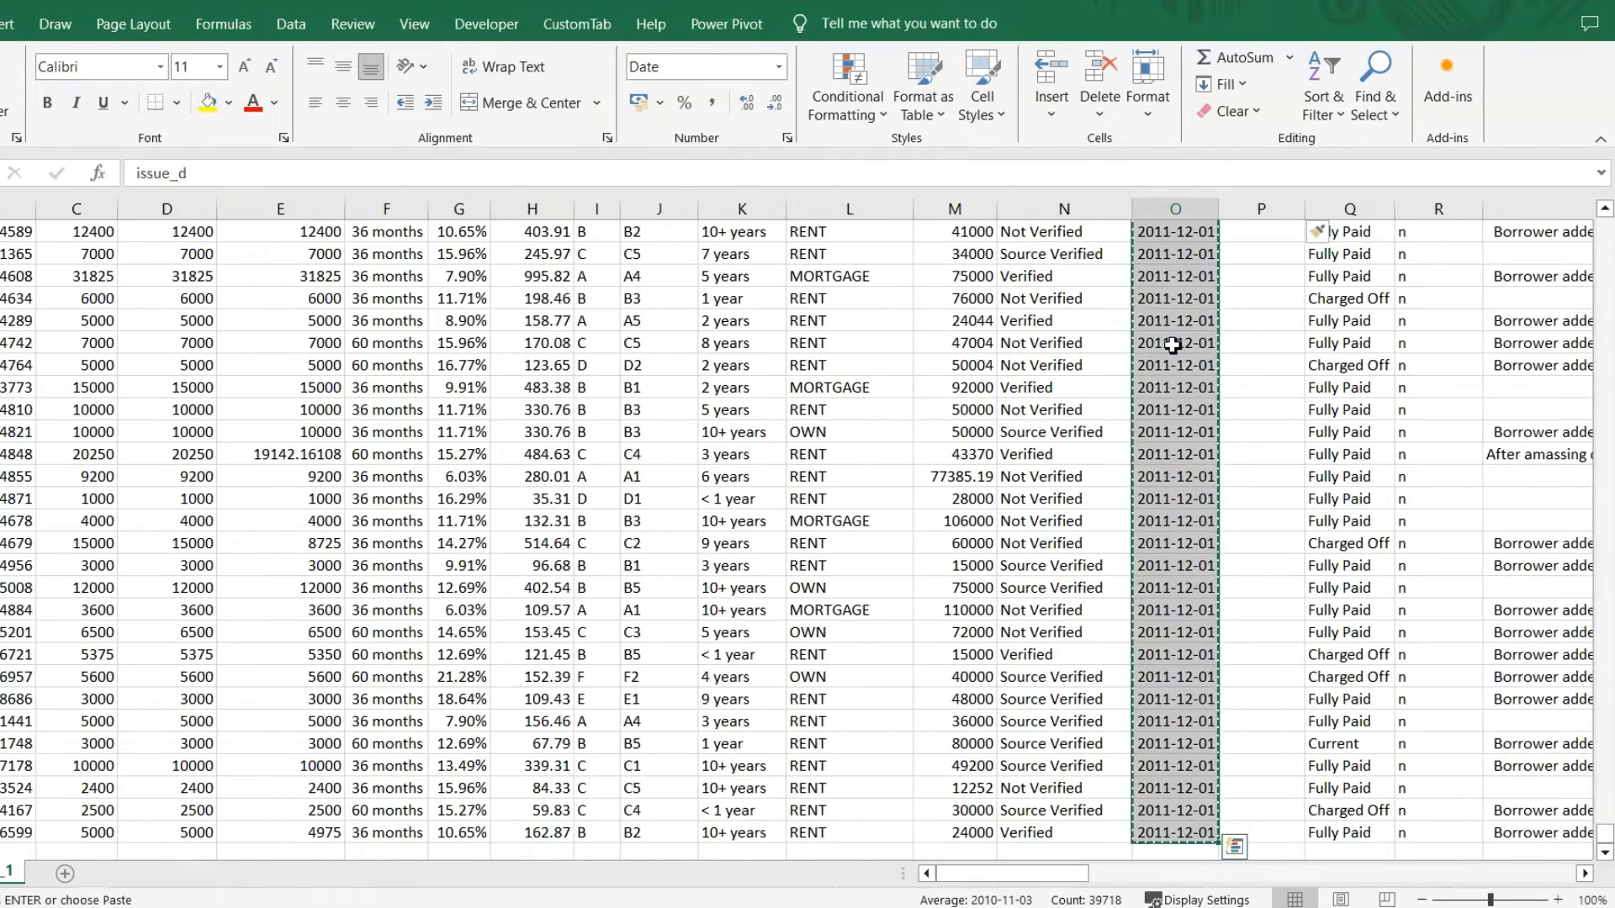
key("Right")
key("ctrl+v")
key("Left")
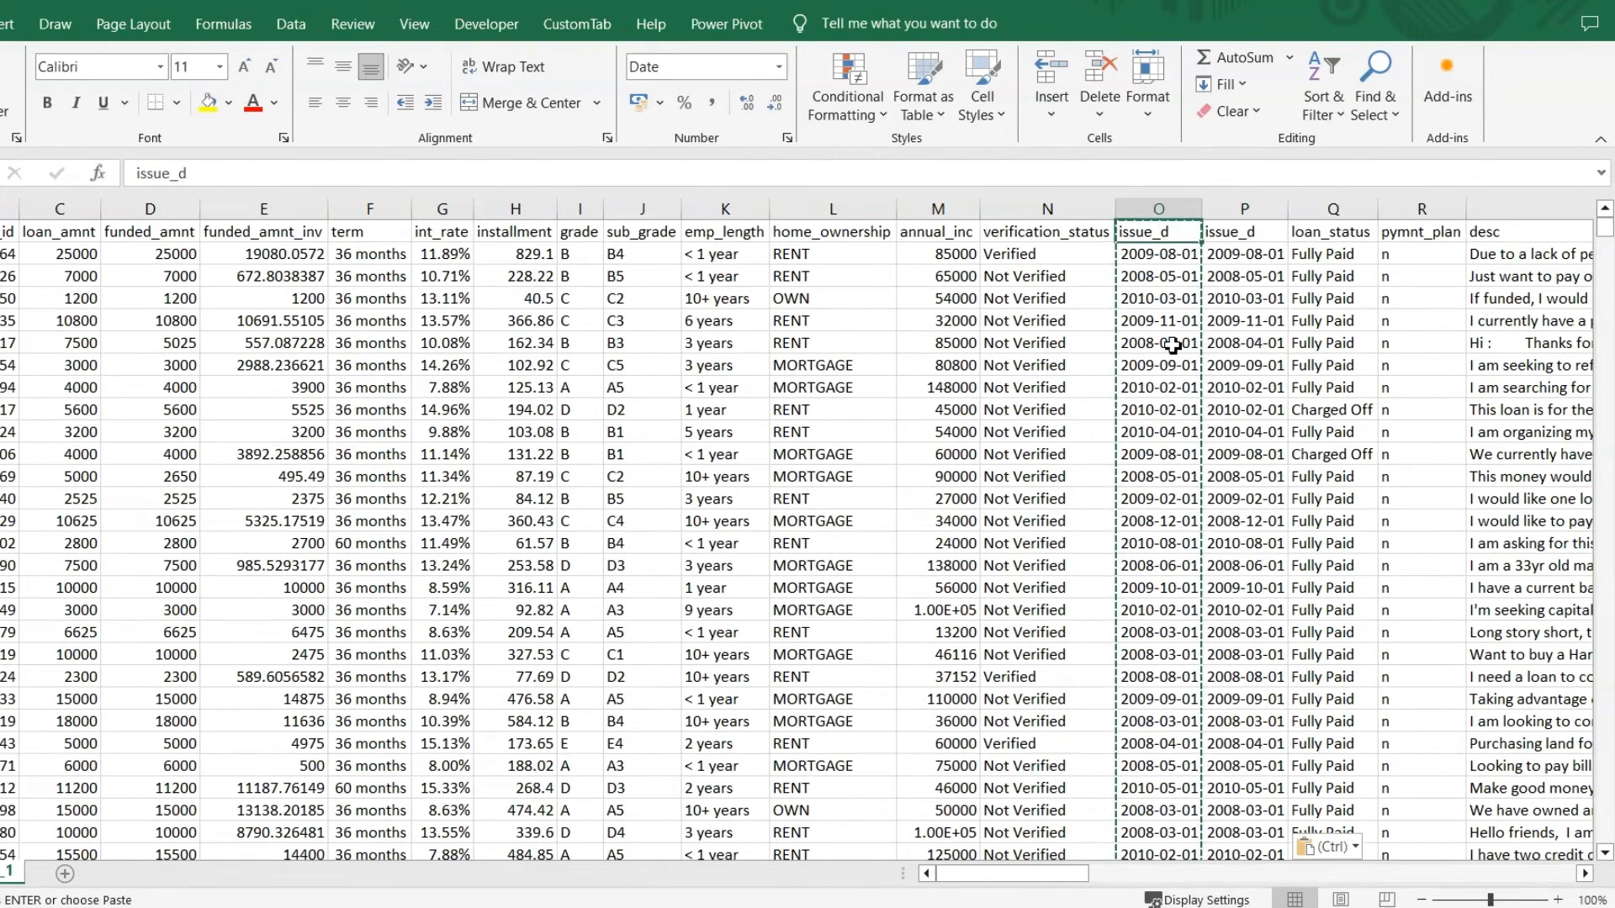
Step: Delete the original issue_d column O, keeping only the pasted copy
key("ctrl+space")
right_click(1173, 345)
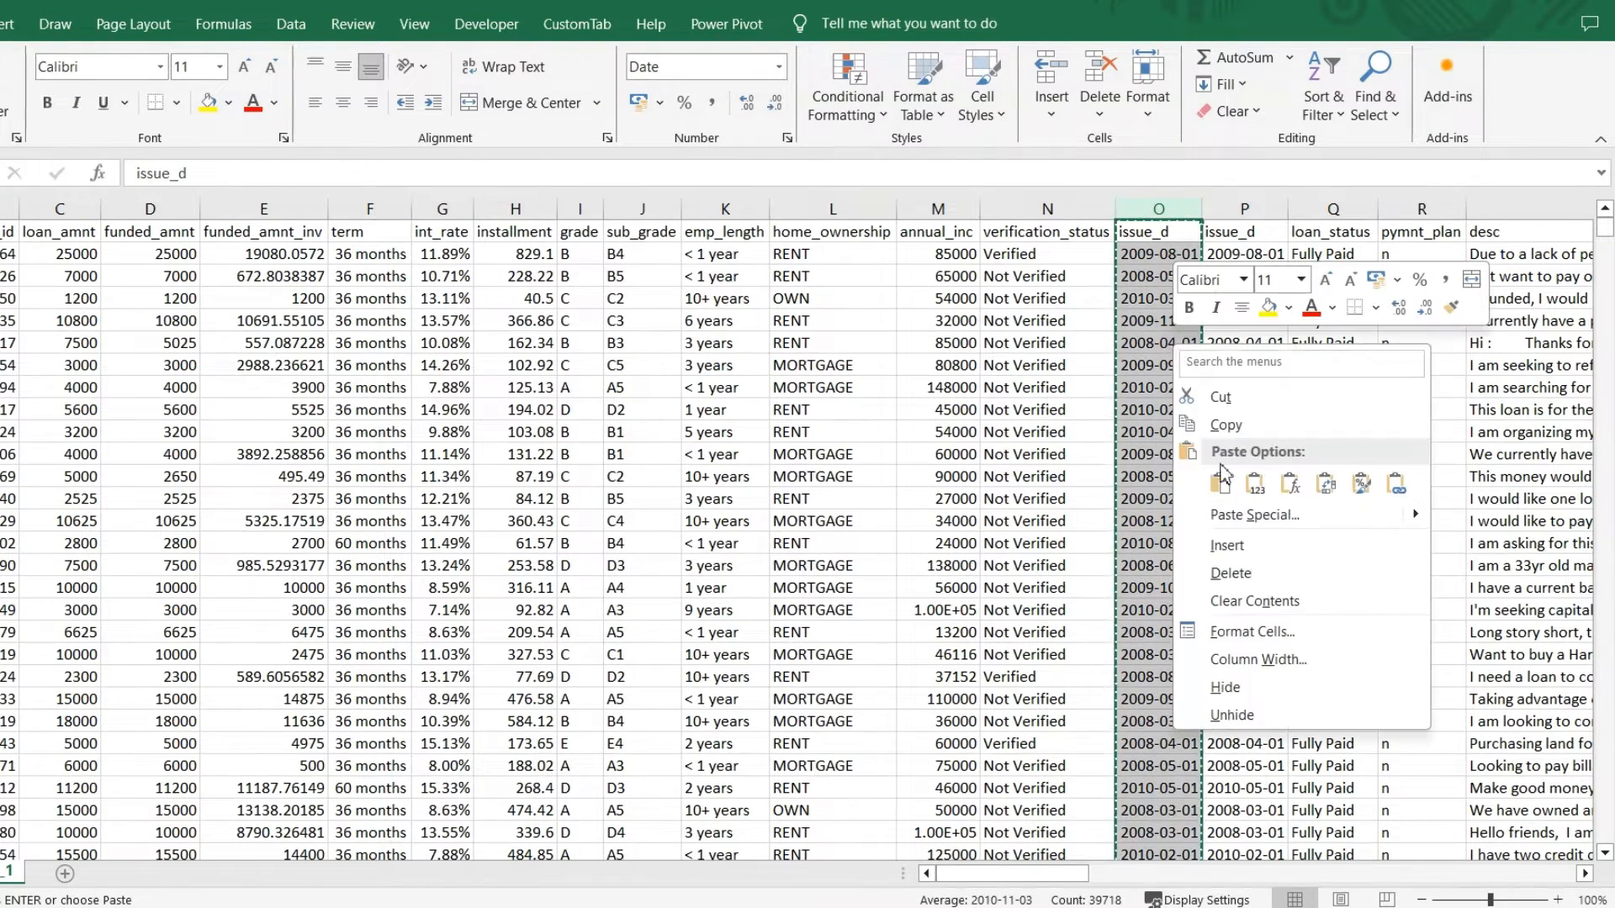
left_click(1227, 572)
left_click(1183, 366)
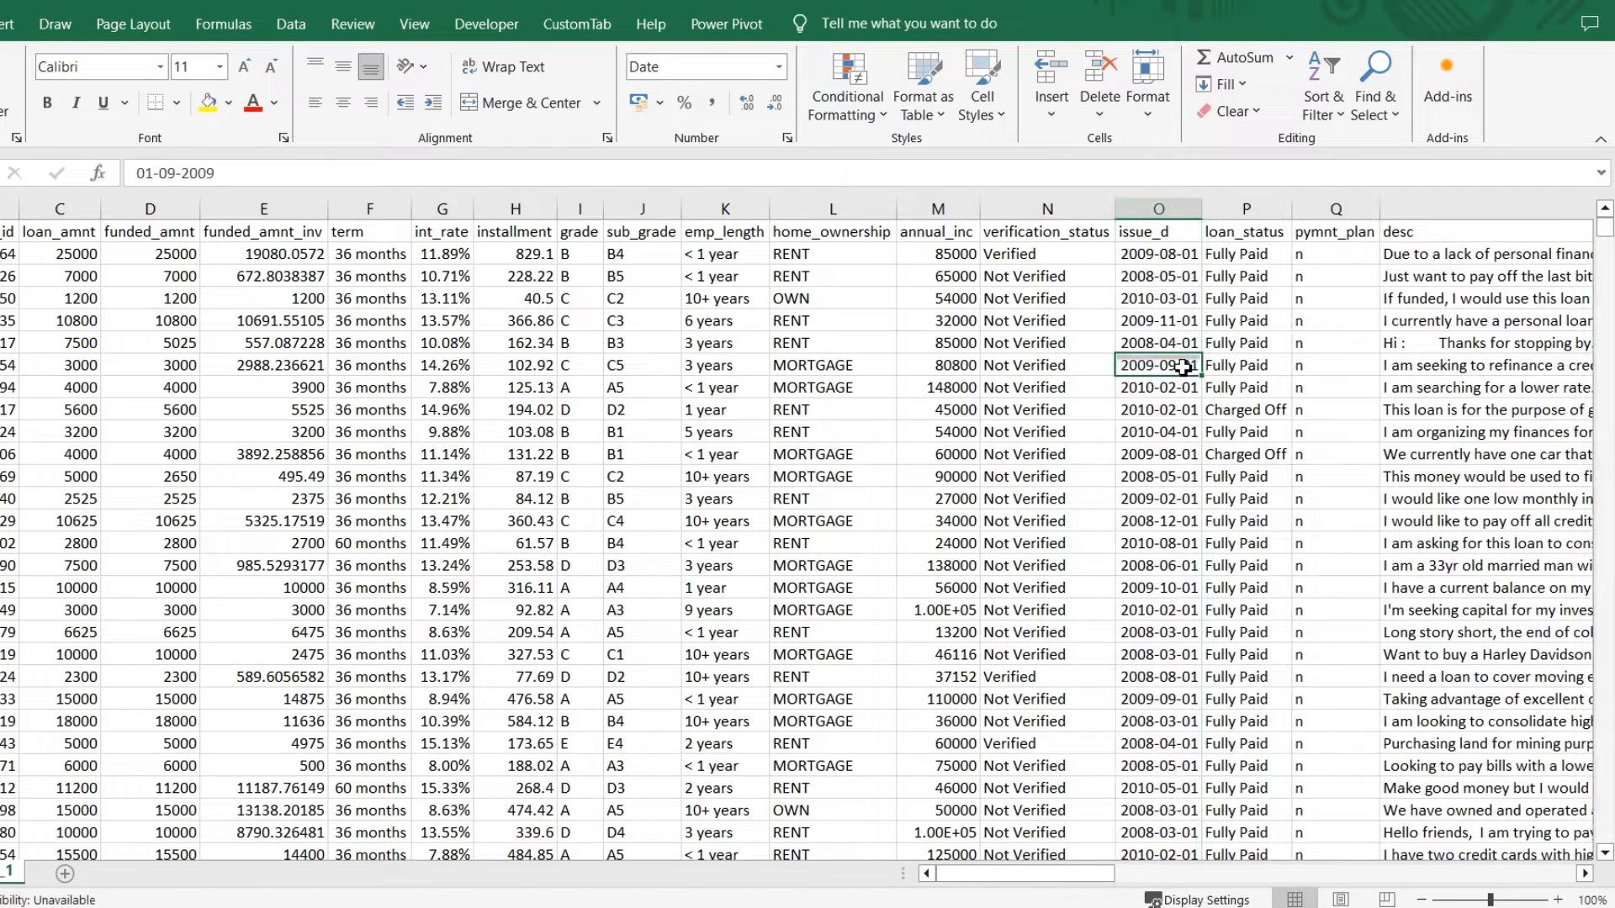
Step: Check the pymnt_plan values down to the last row and delete that column
key("Right")
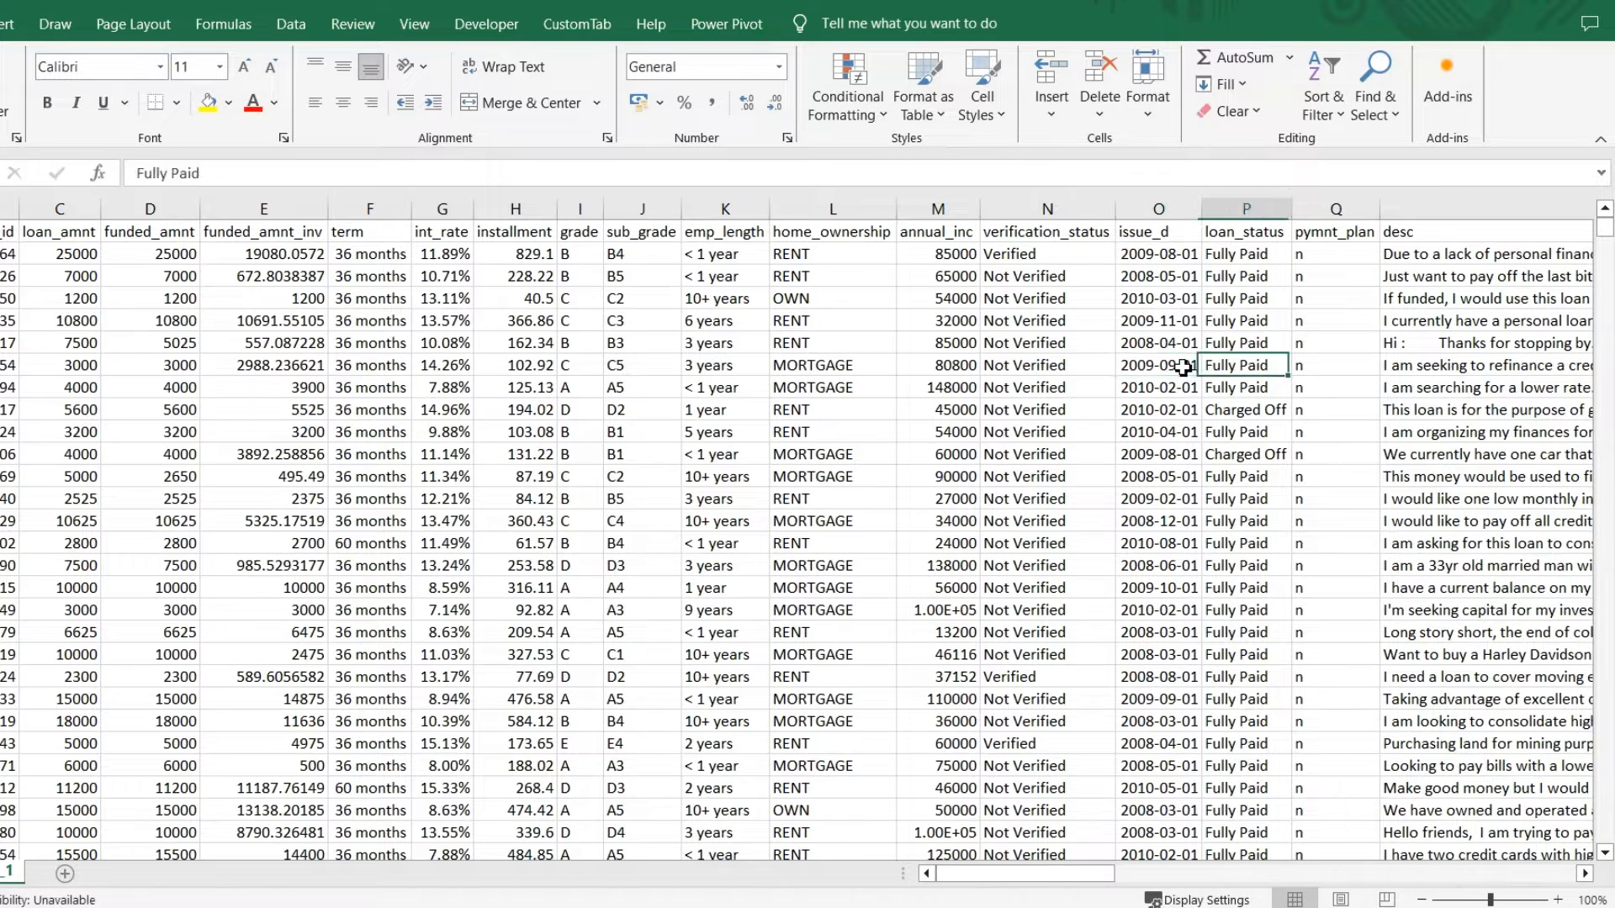
key("Right")
key("ctrl+Up")
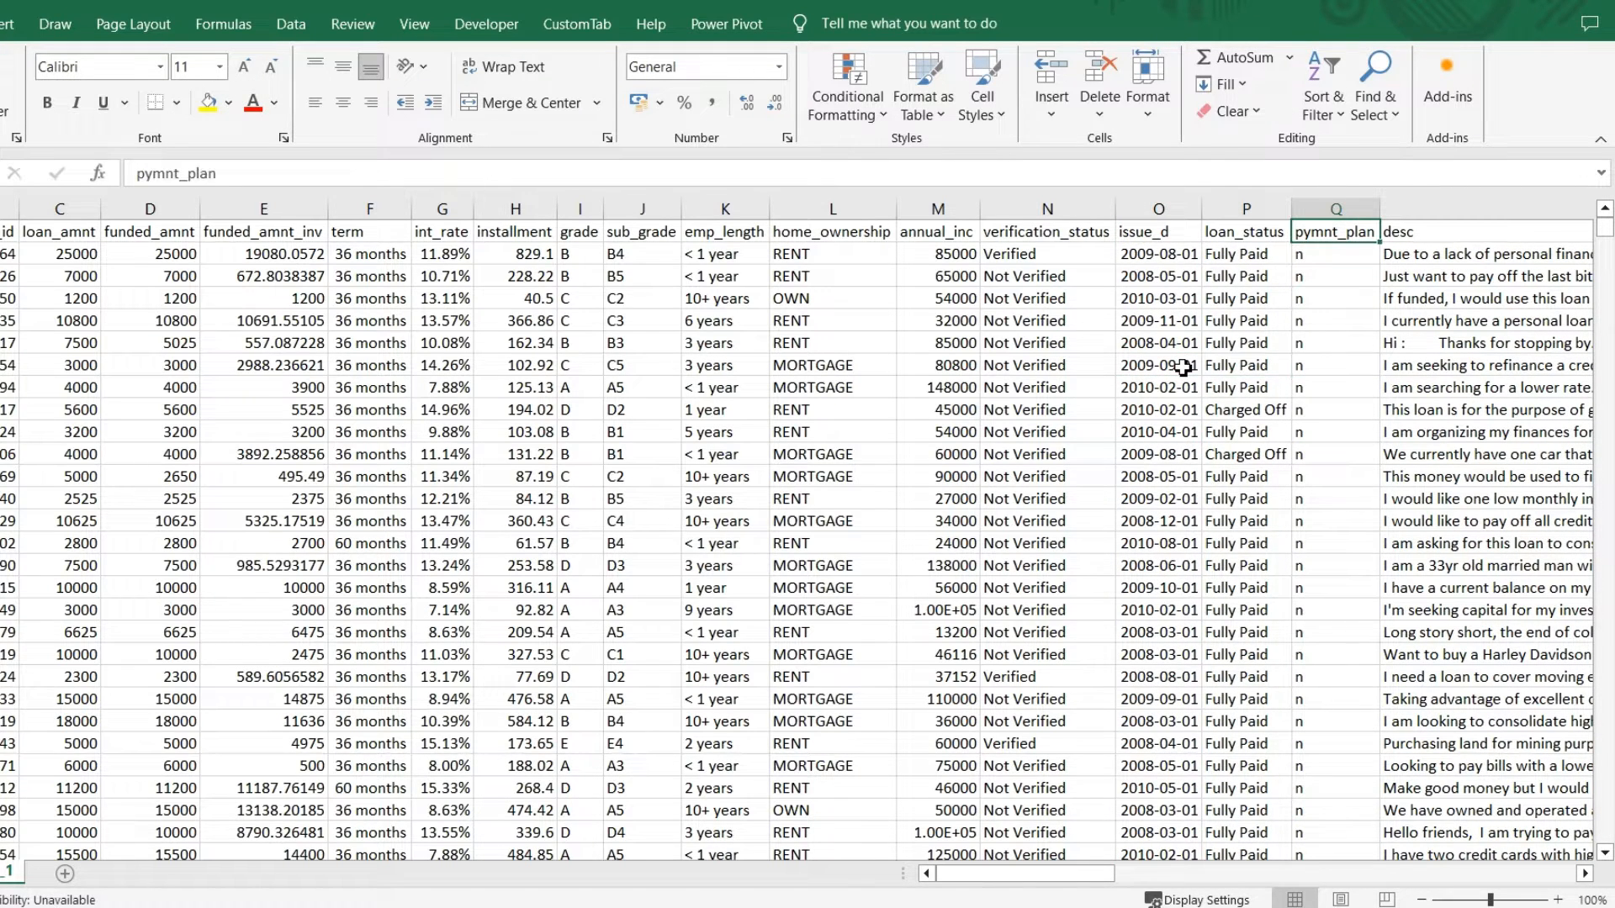
left_click(1336, 256)
key("ctrl+Down")
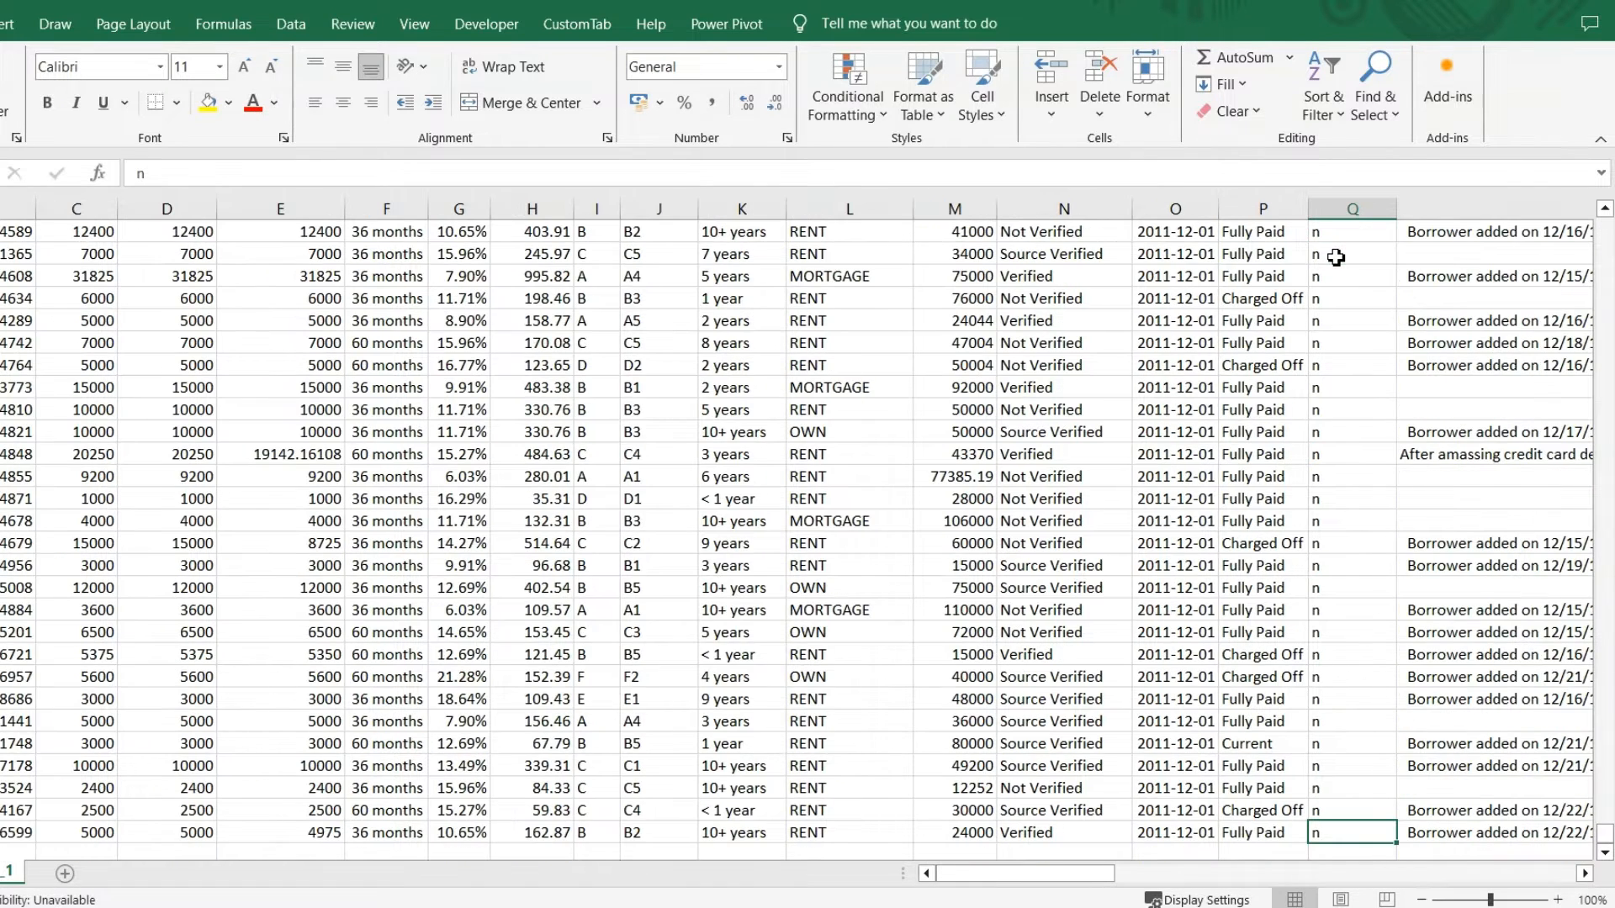
key("ctrl+Up")
key("ctrl+space")
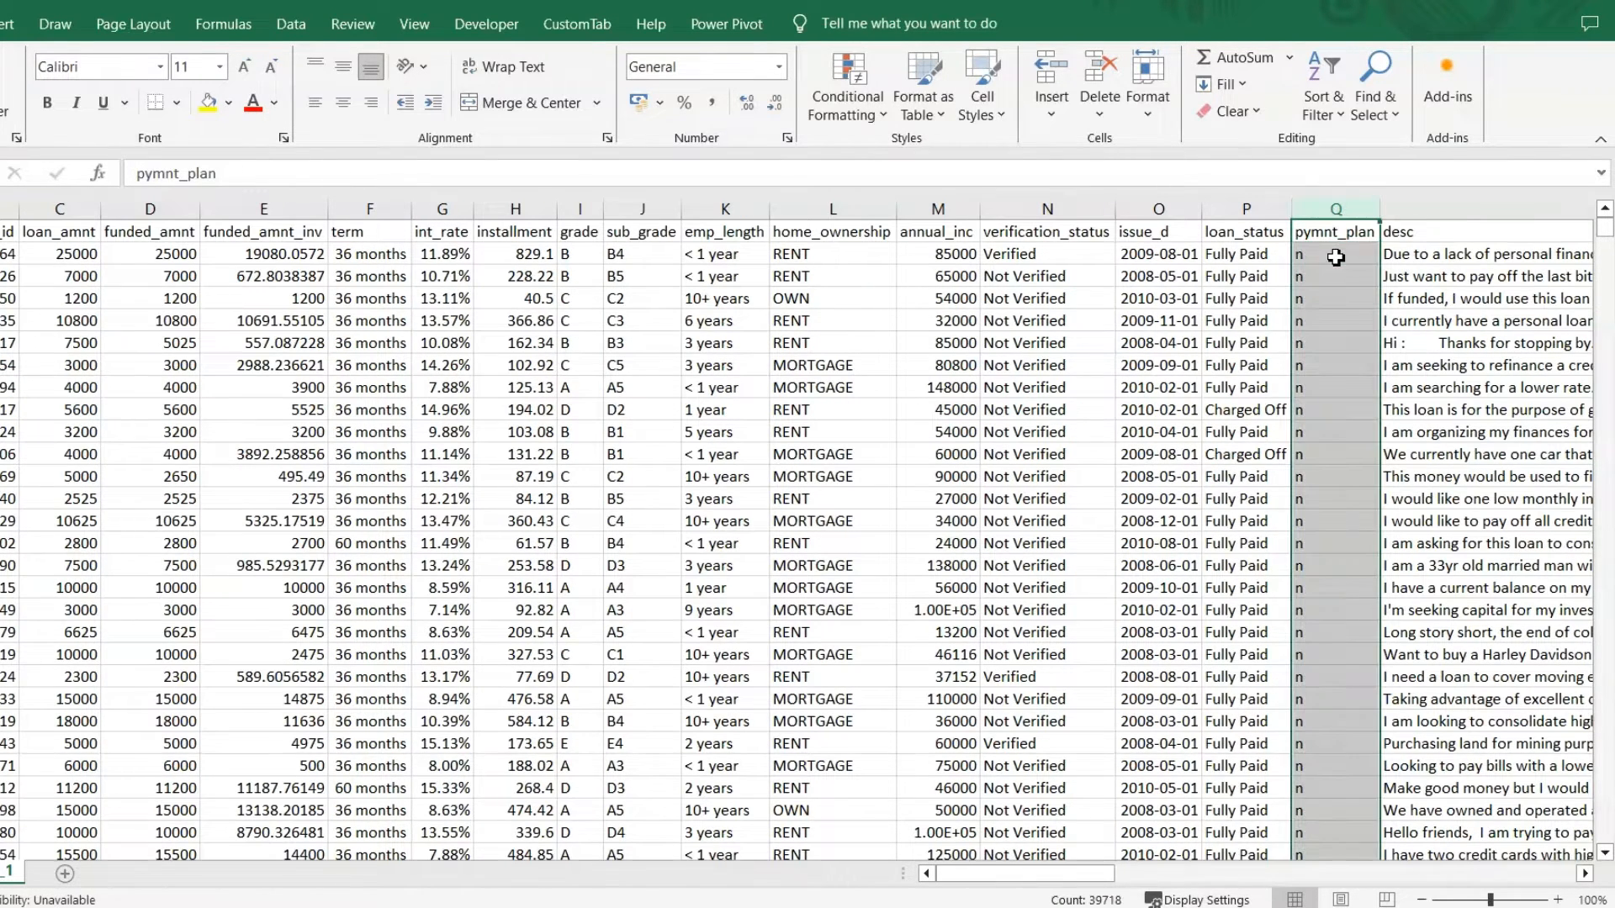
right_click(1334, 258)
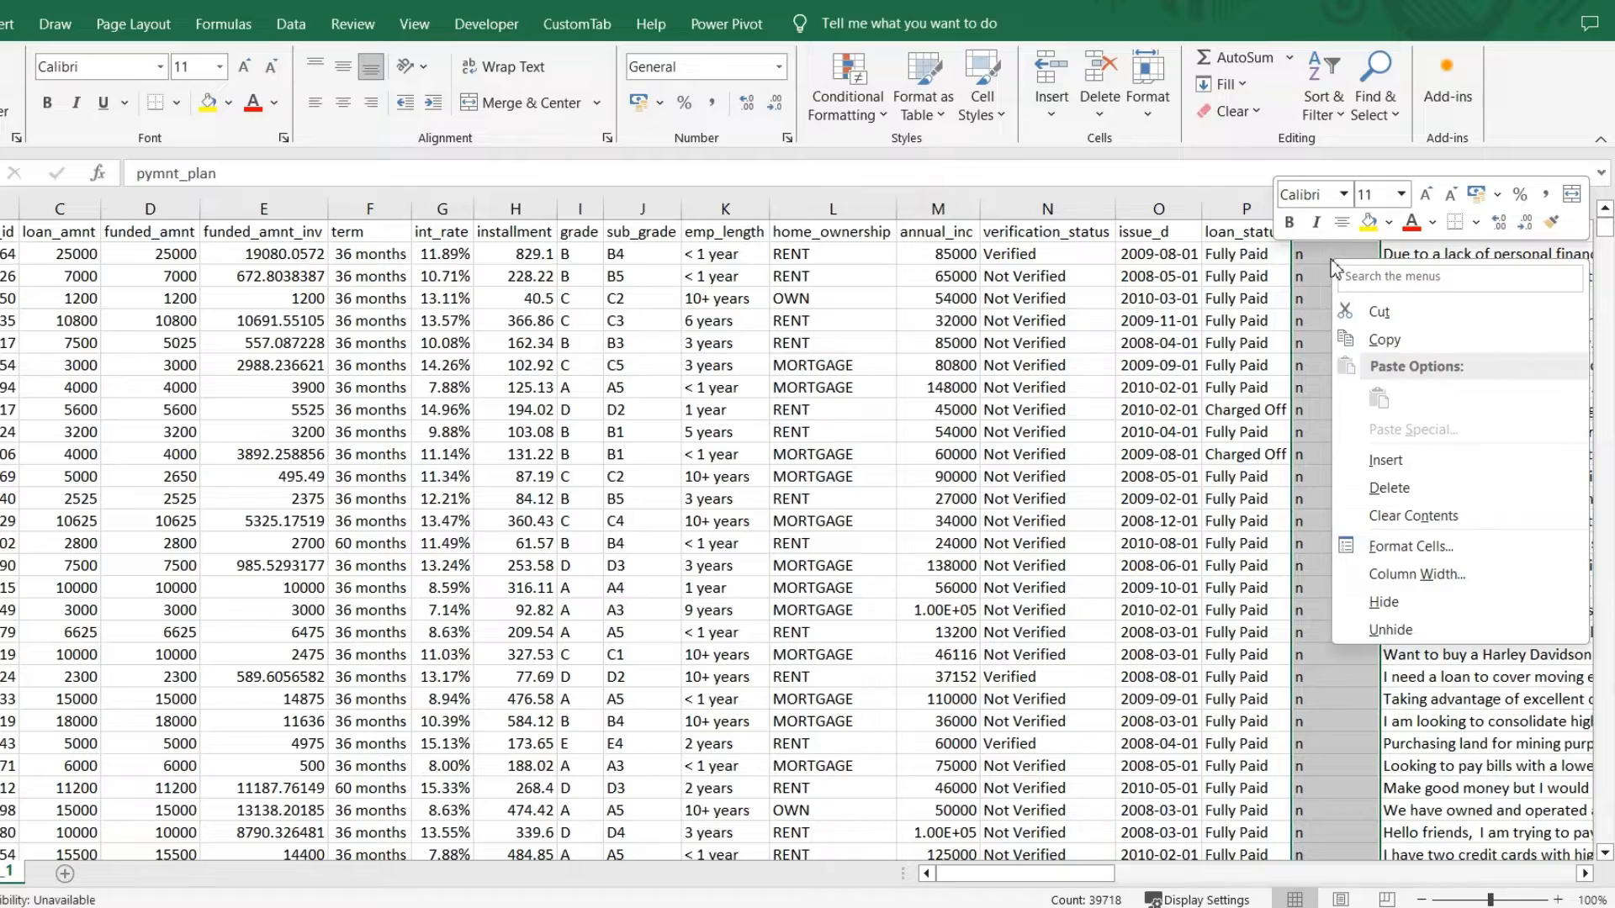
left_click(1391, 488)
Step: Delete the desc column that follows loan_status in the Finance_1 sheet
key("ctrl+Left")
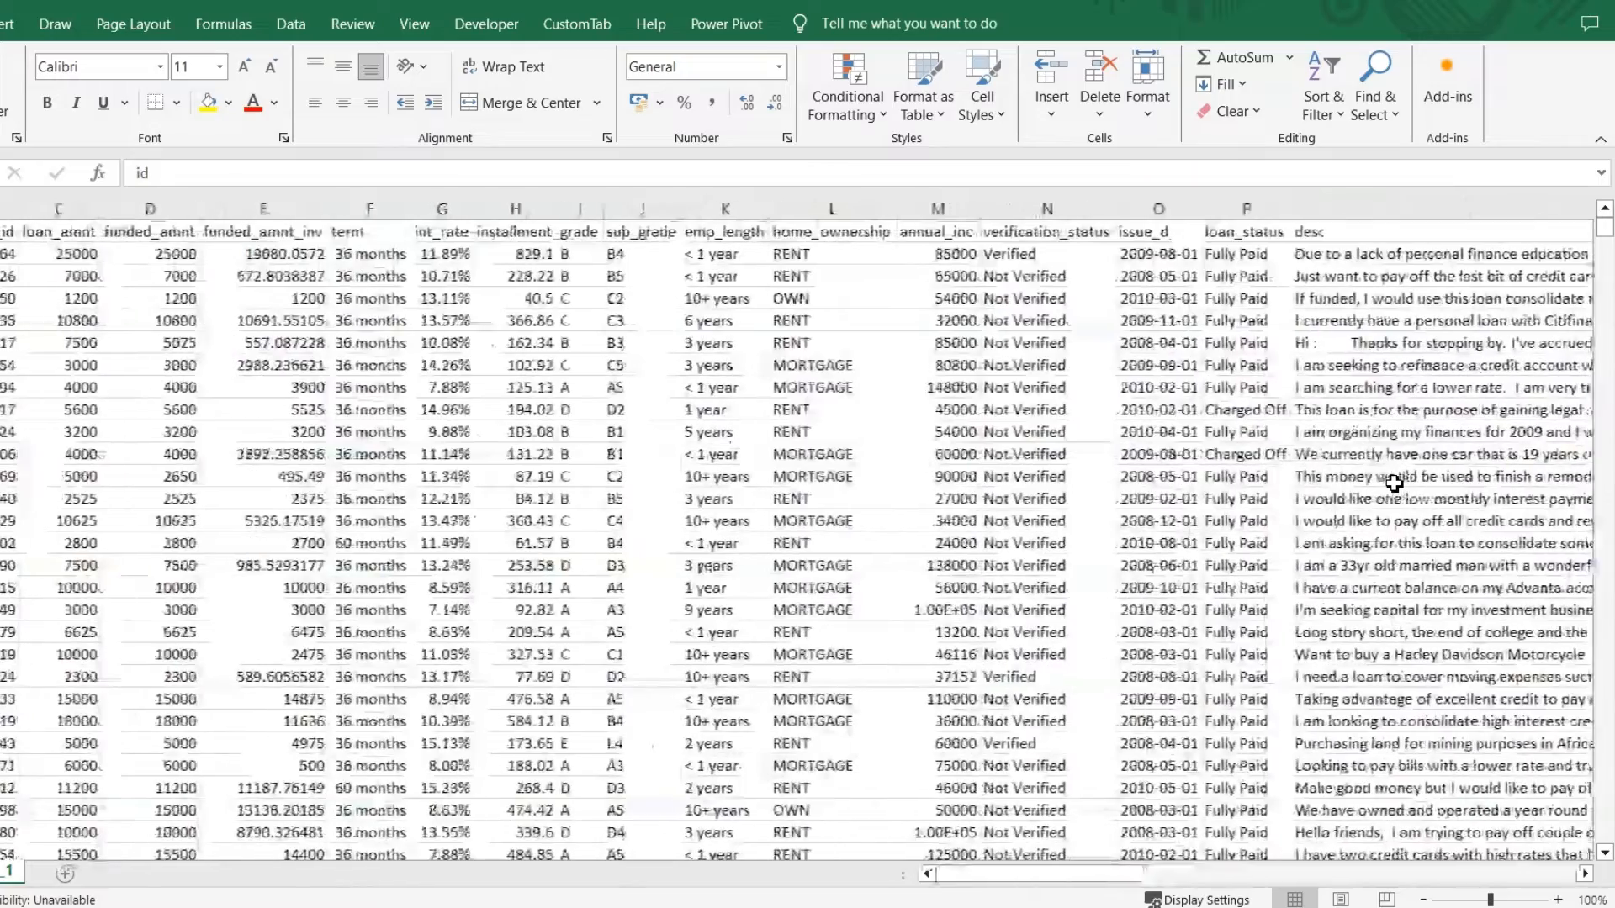
key("Right")
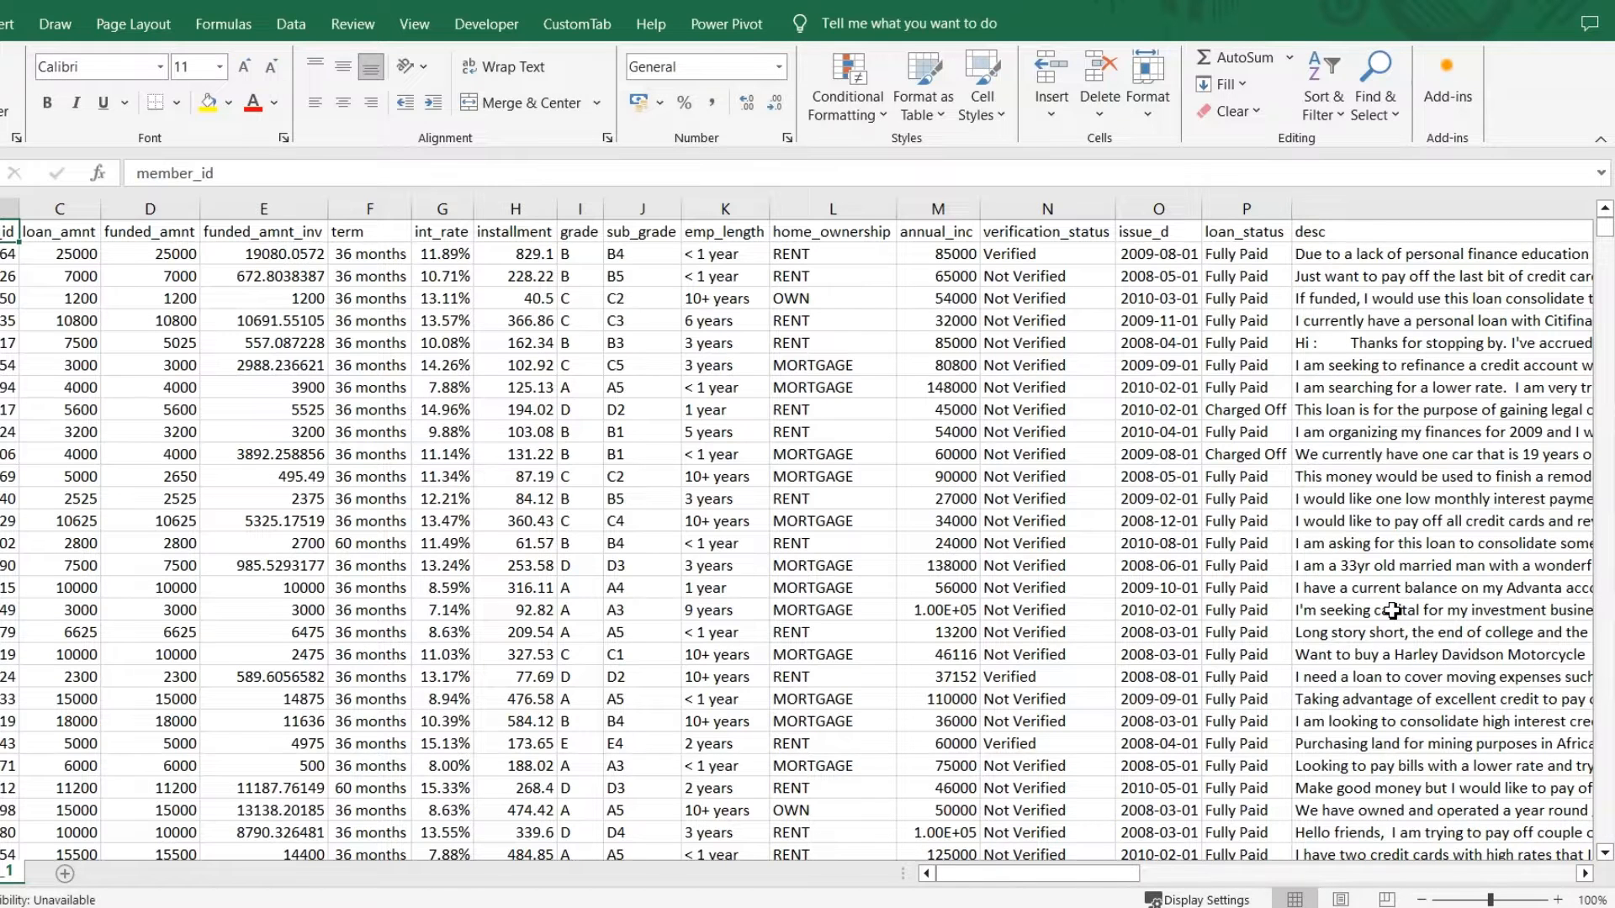
left_click(1396, 208)
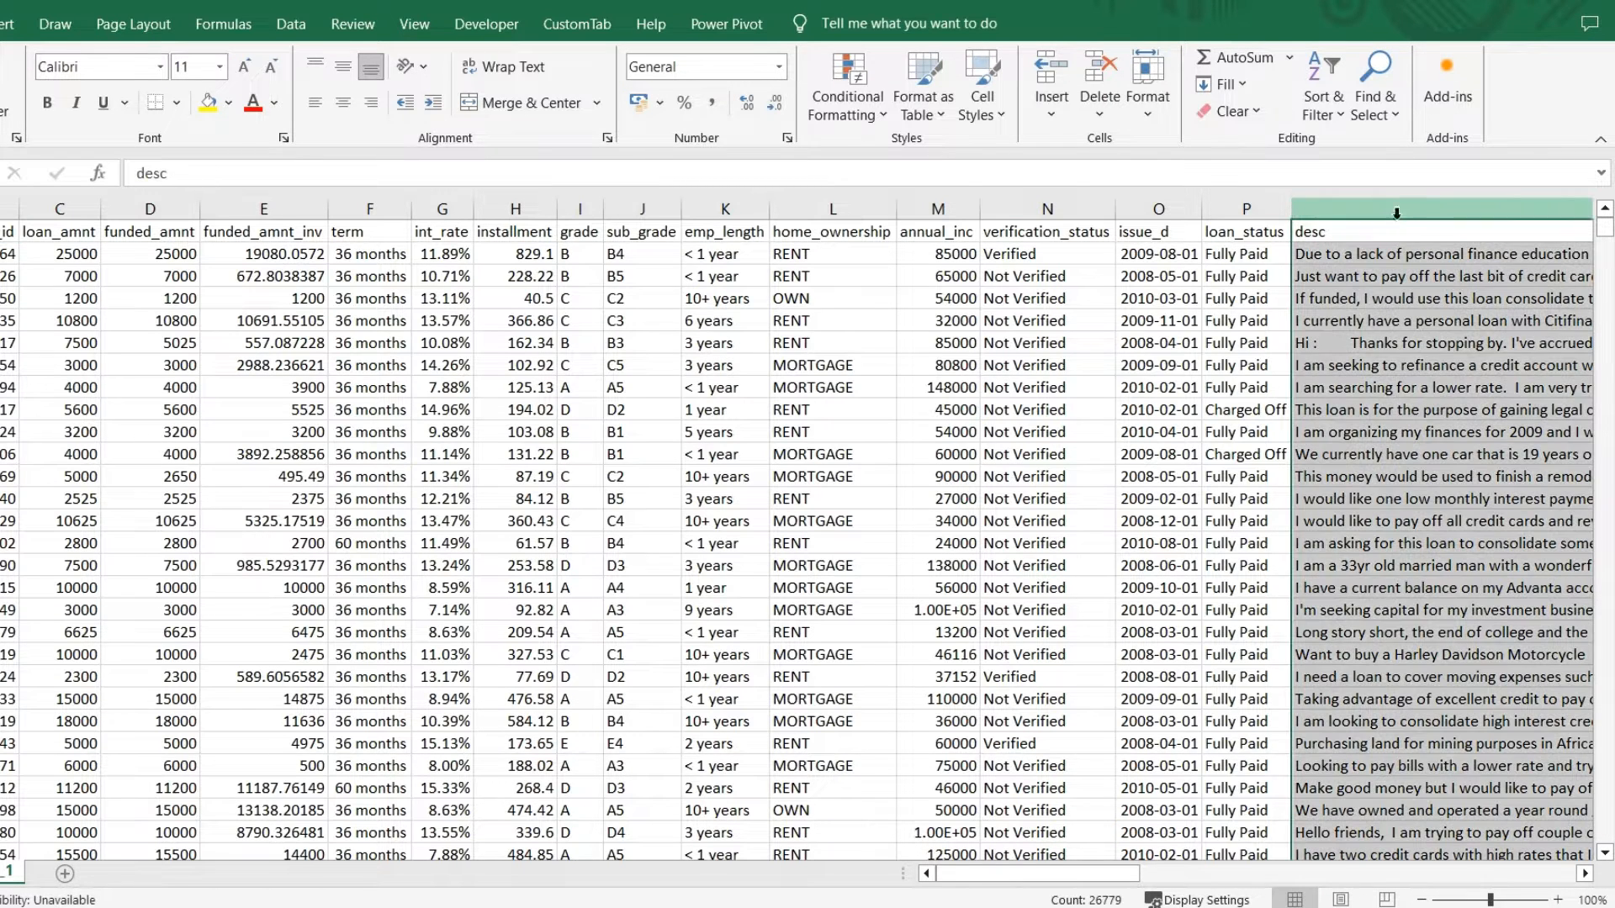
right_click(1382, 305)
left_click(1253, 533)
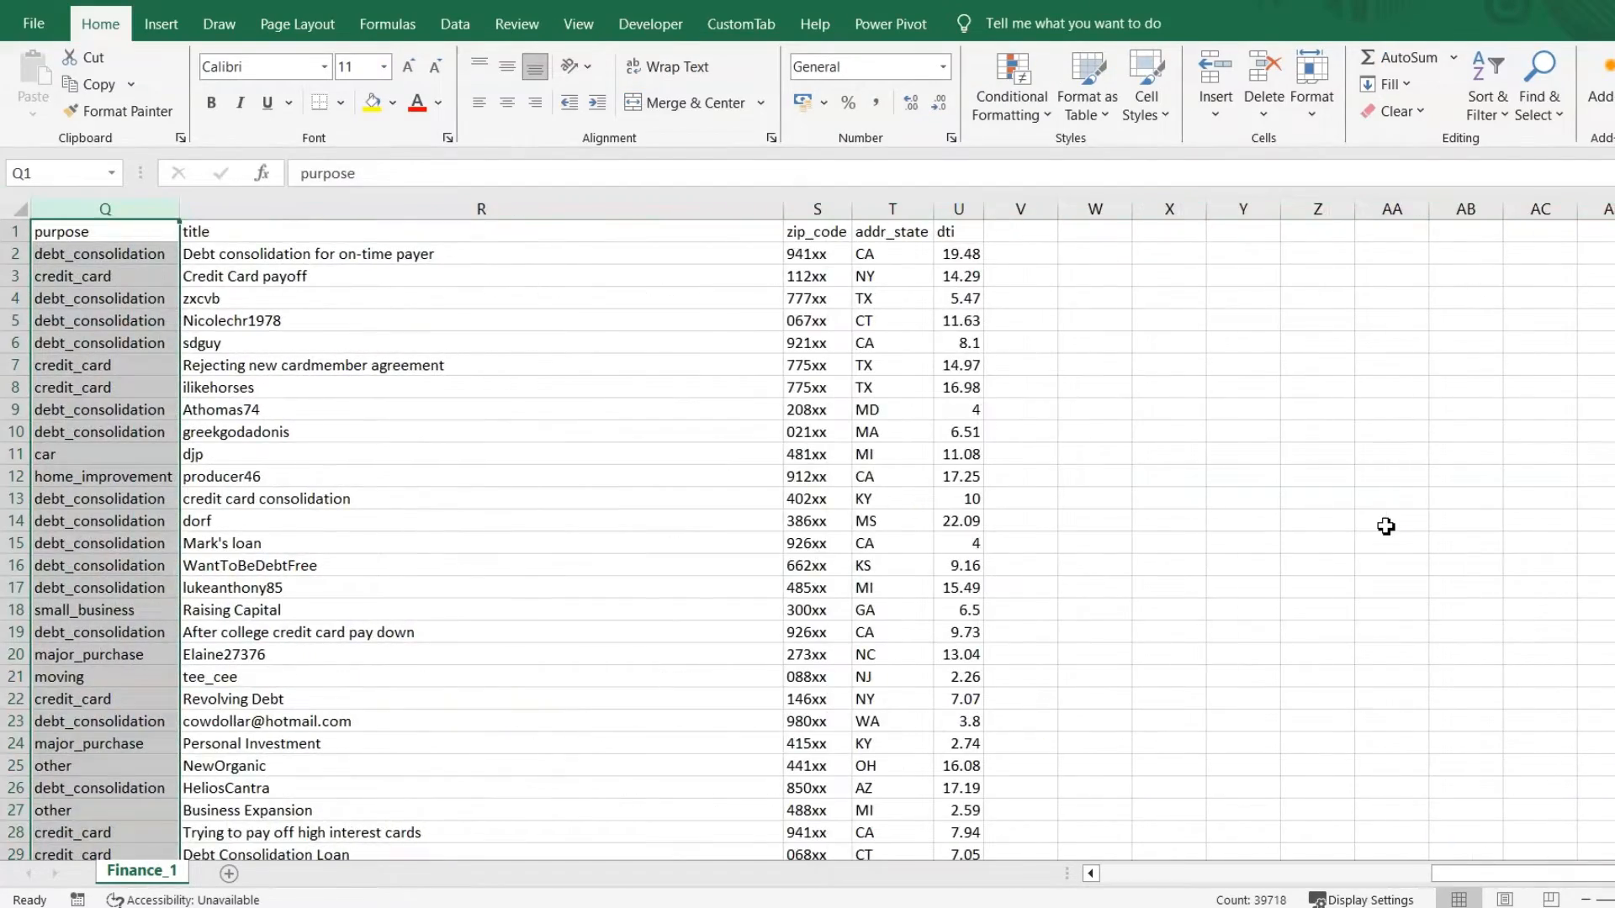
Step: Delete the title column that follows purpose, and check the remaining columns across the Finance_1 sheet
key("Left")
key("Right")
key("Right")
key("Right")
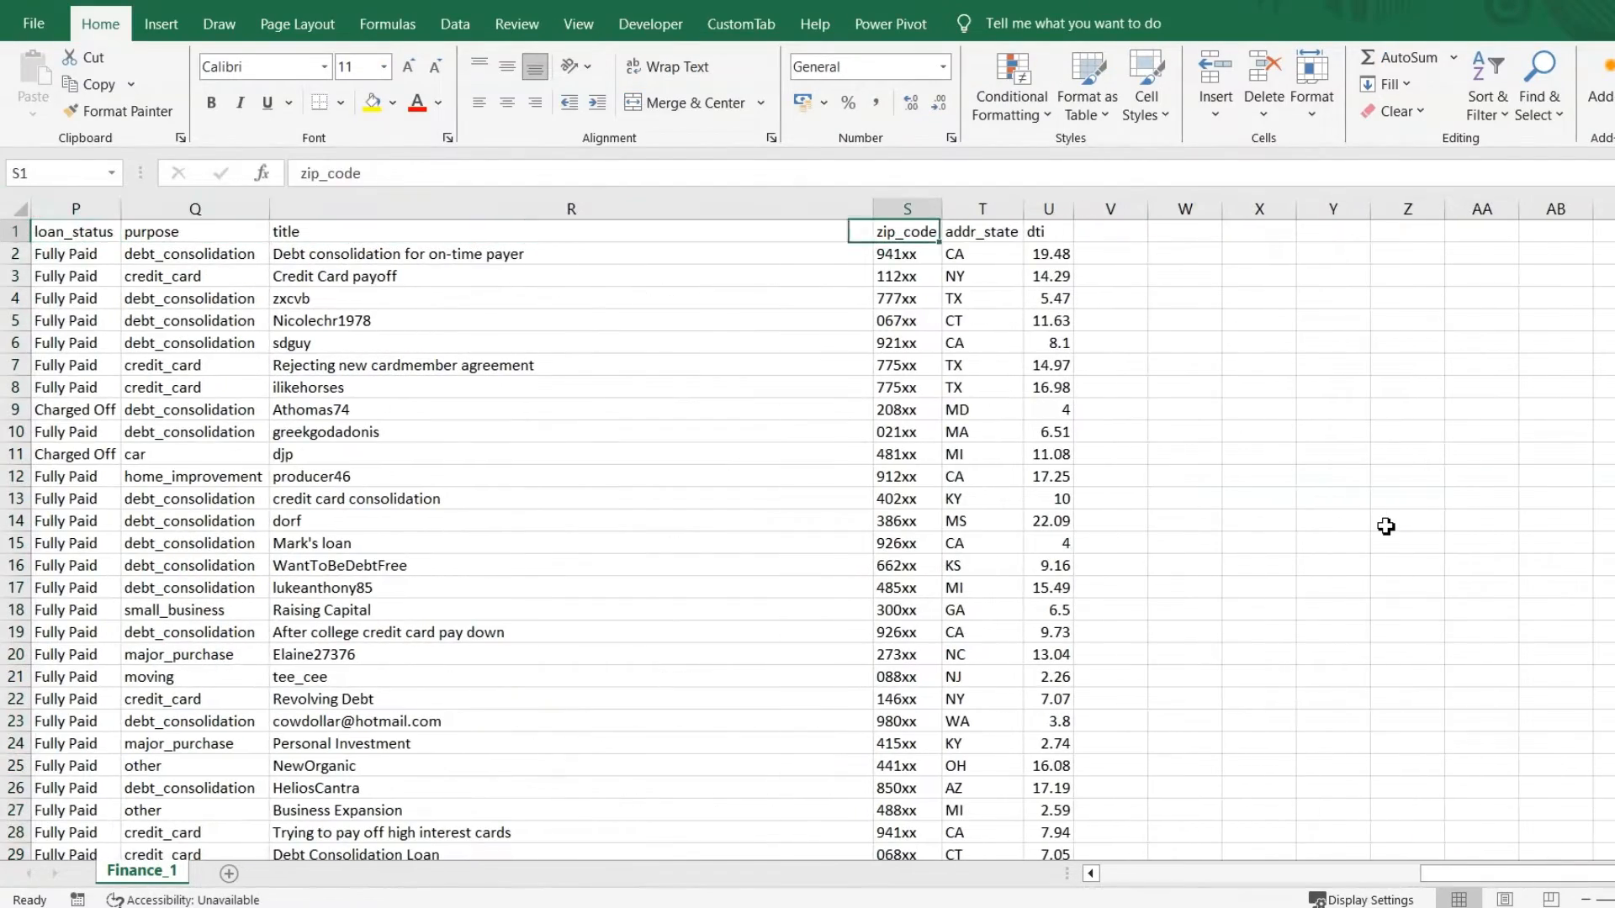
key("Left")
key("ctrl+space")
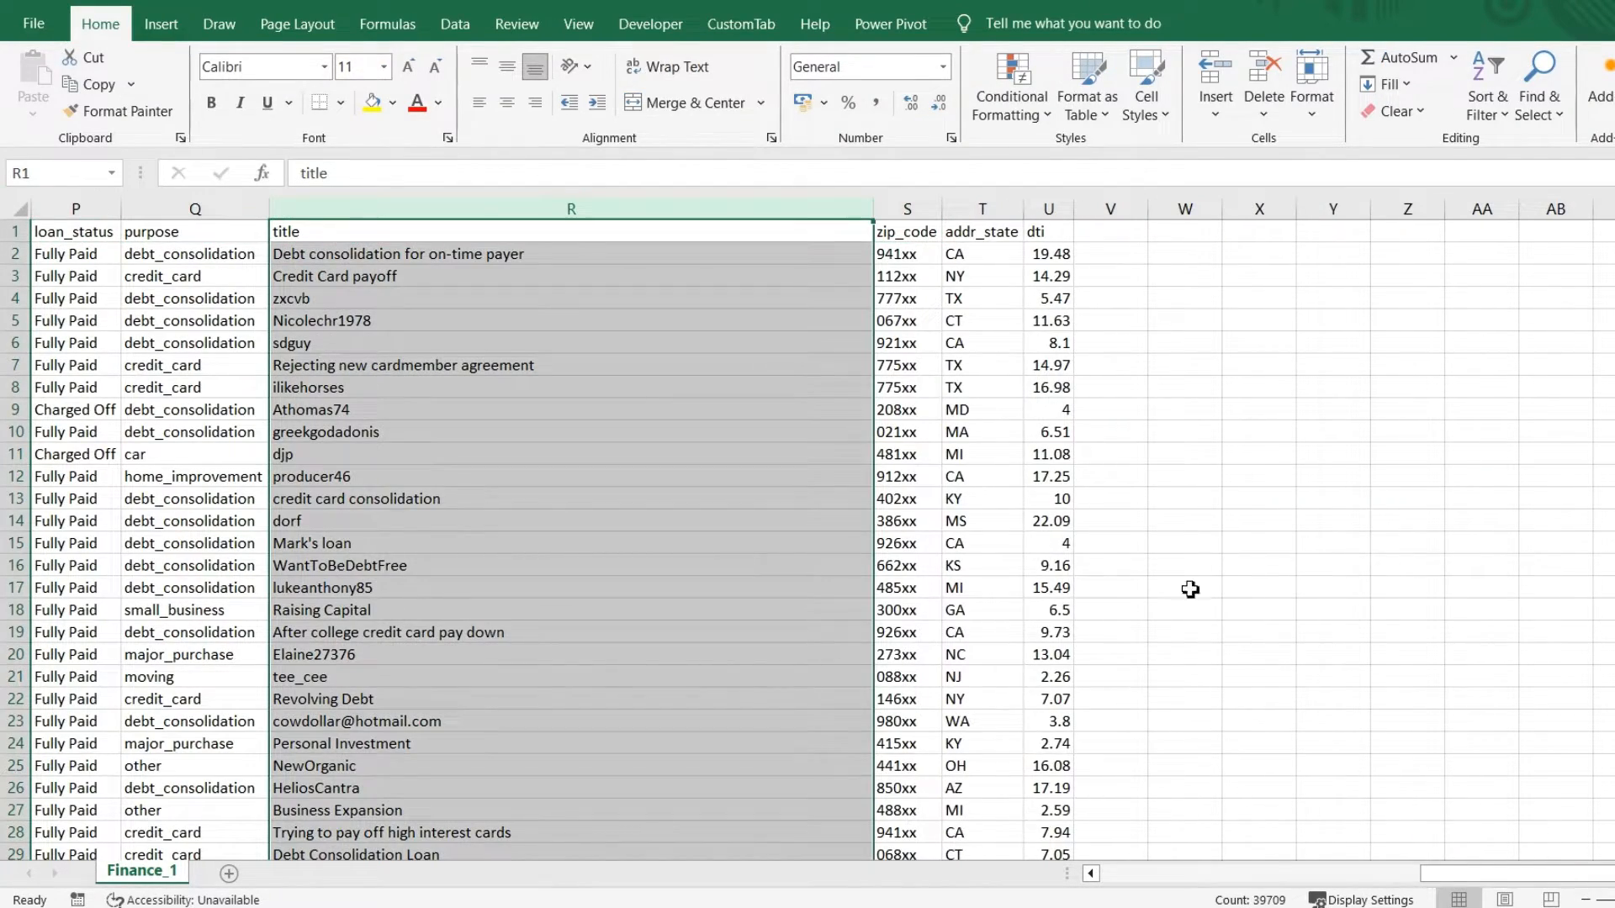
right_click(779, 611)
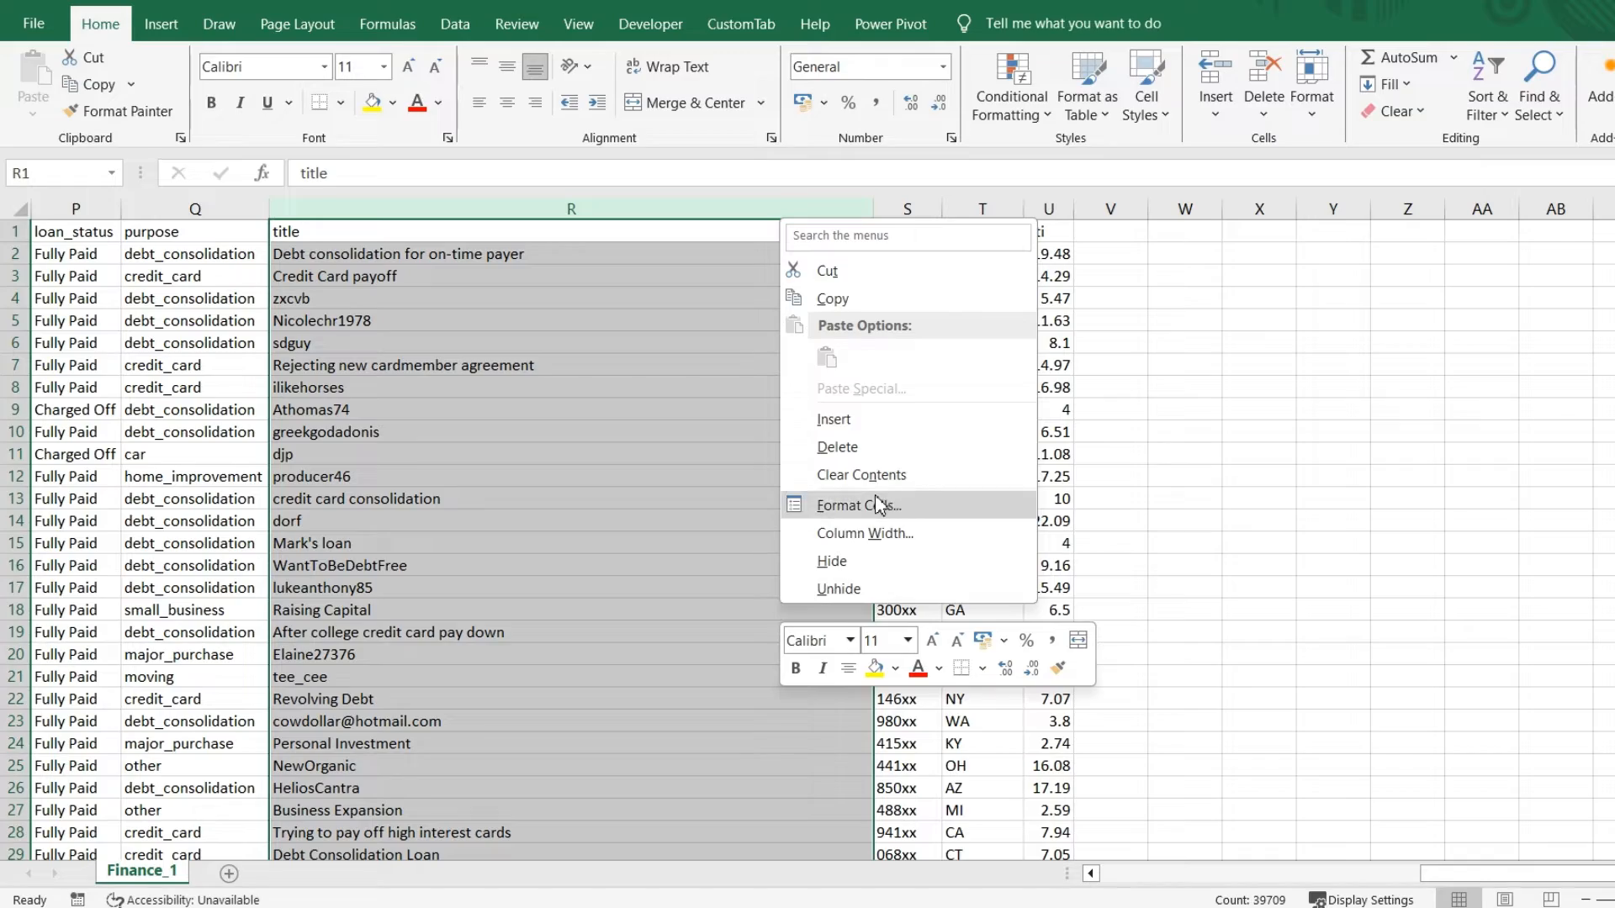
left_click(861, 446)
key("Right")
key("ctrl+Left")
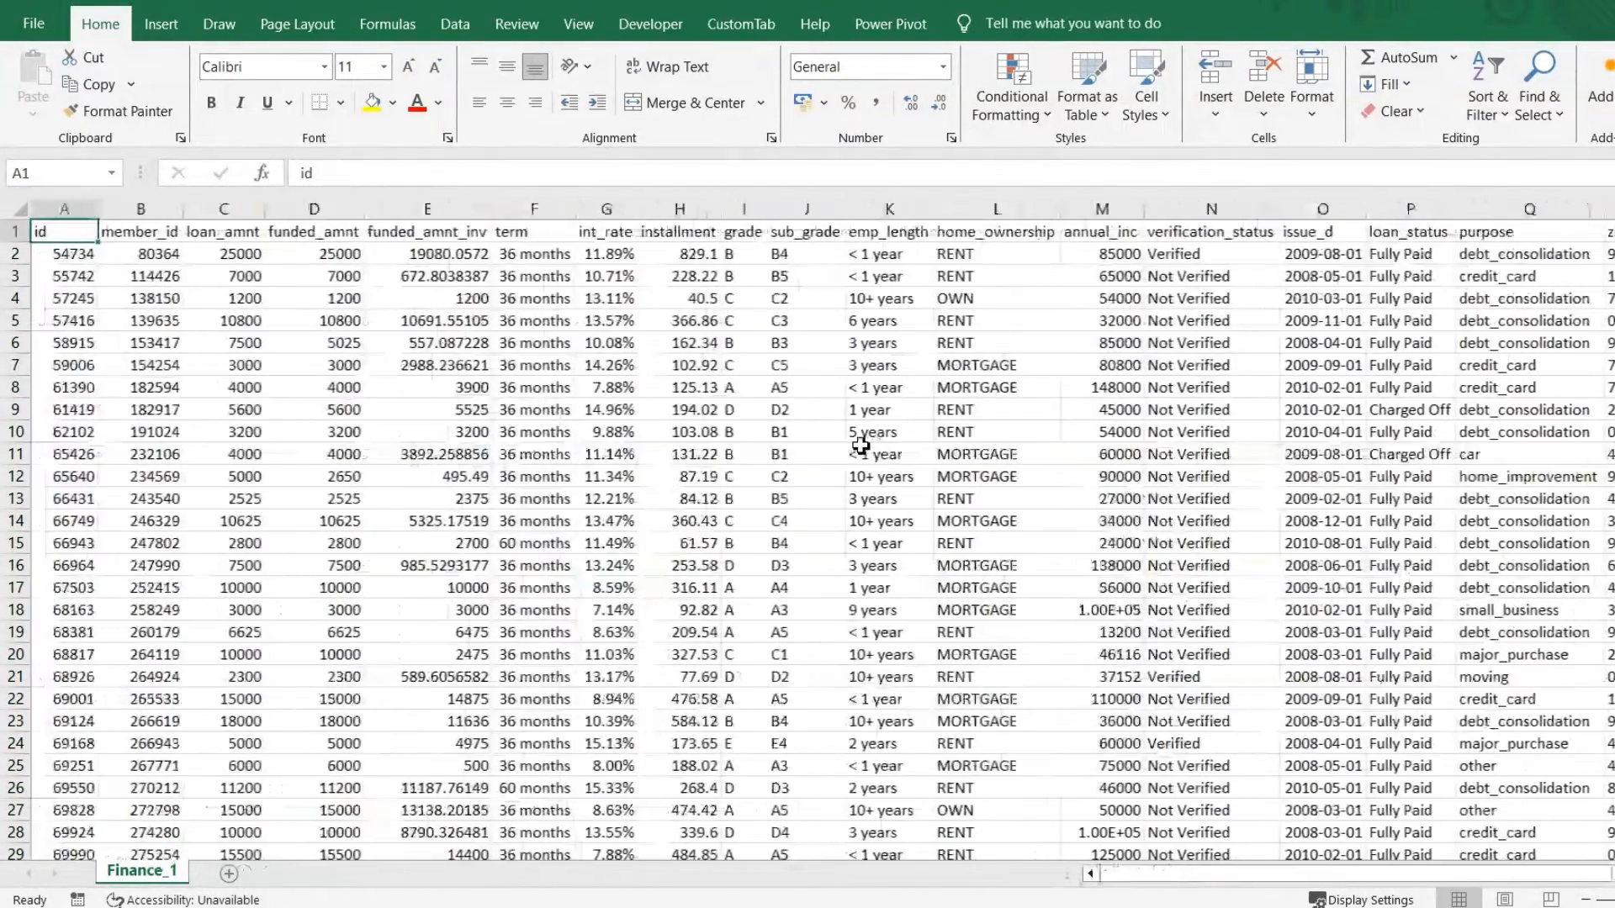
key("ctrl+shift+Right")
key("ctrl+Home")
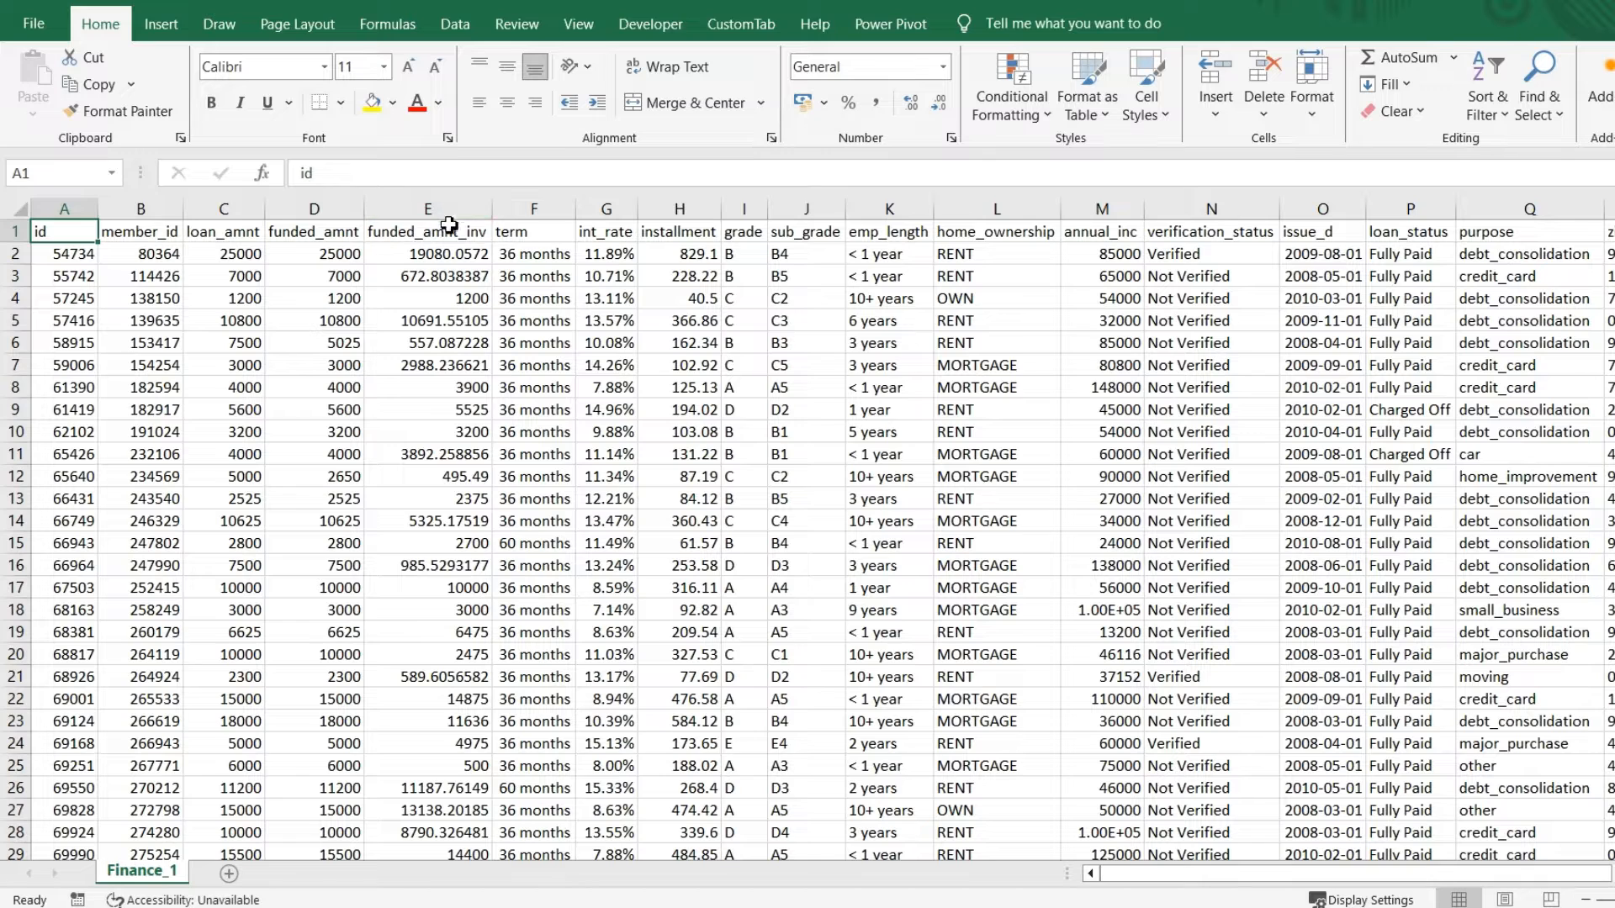
Step: Insert a blank column after funded_amnt_inv and copy the funded_amnt_inv header into F1
left_click(447, 280)
left_click(462, 217)
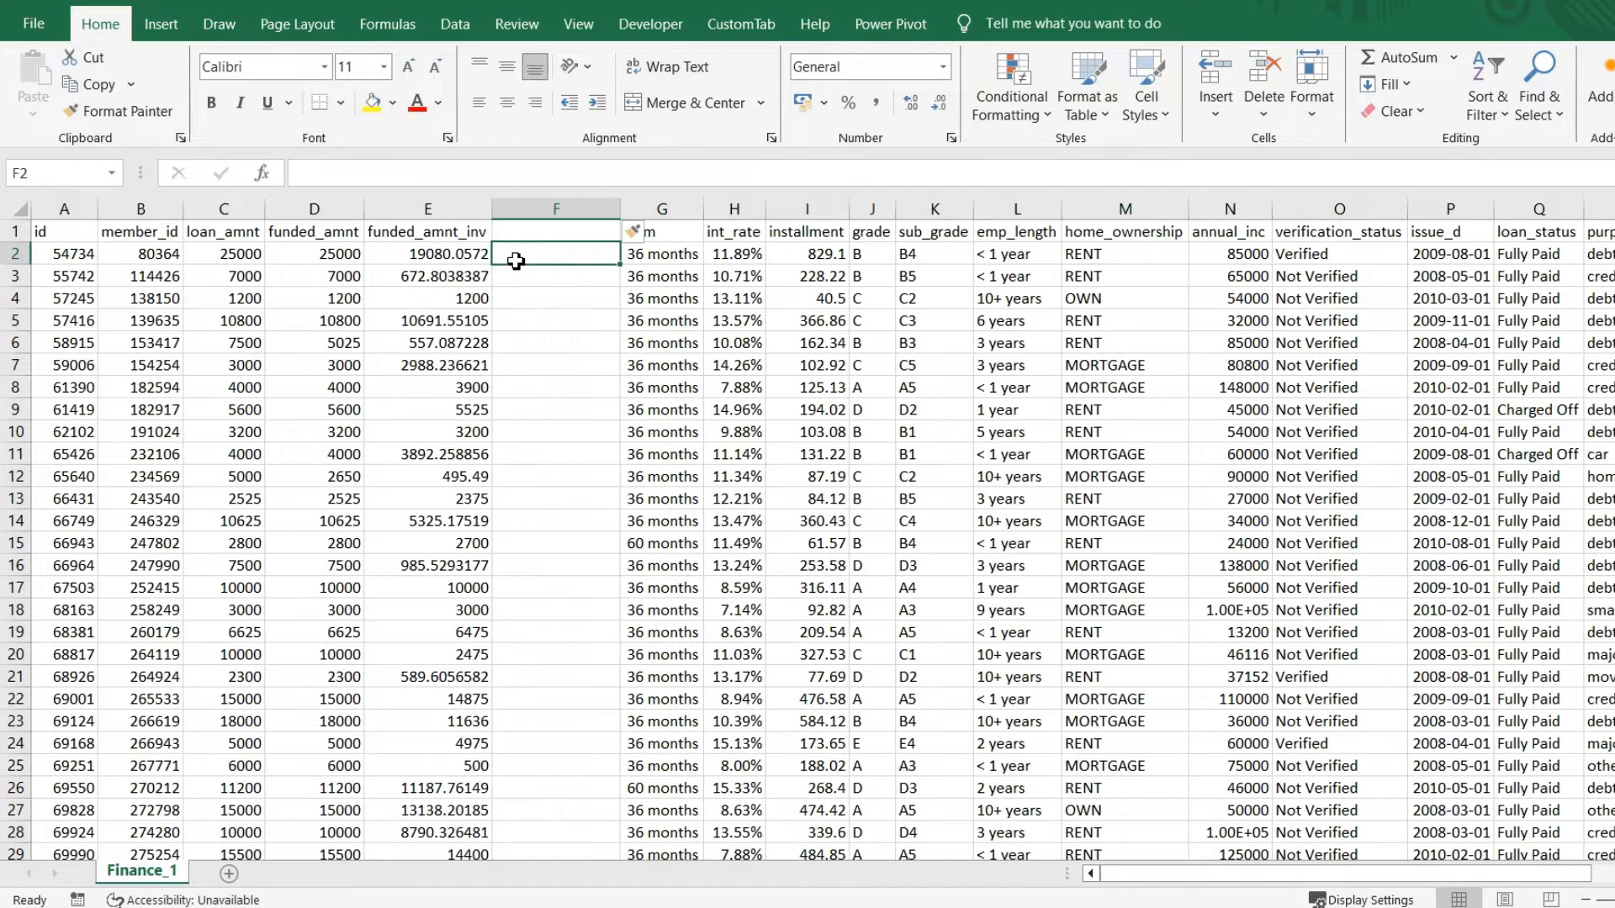
key("Up")
key("Left")
key("ctrl+c")
key("Right")
key("ctrl+v")
key("Down")
key("Left")
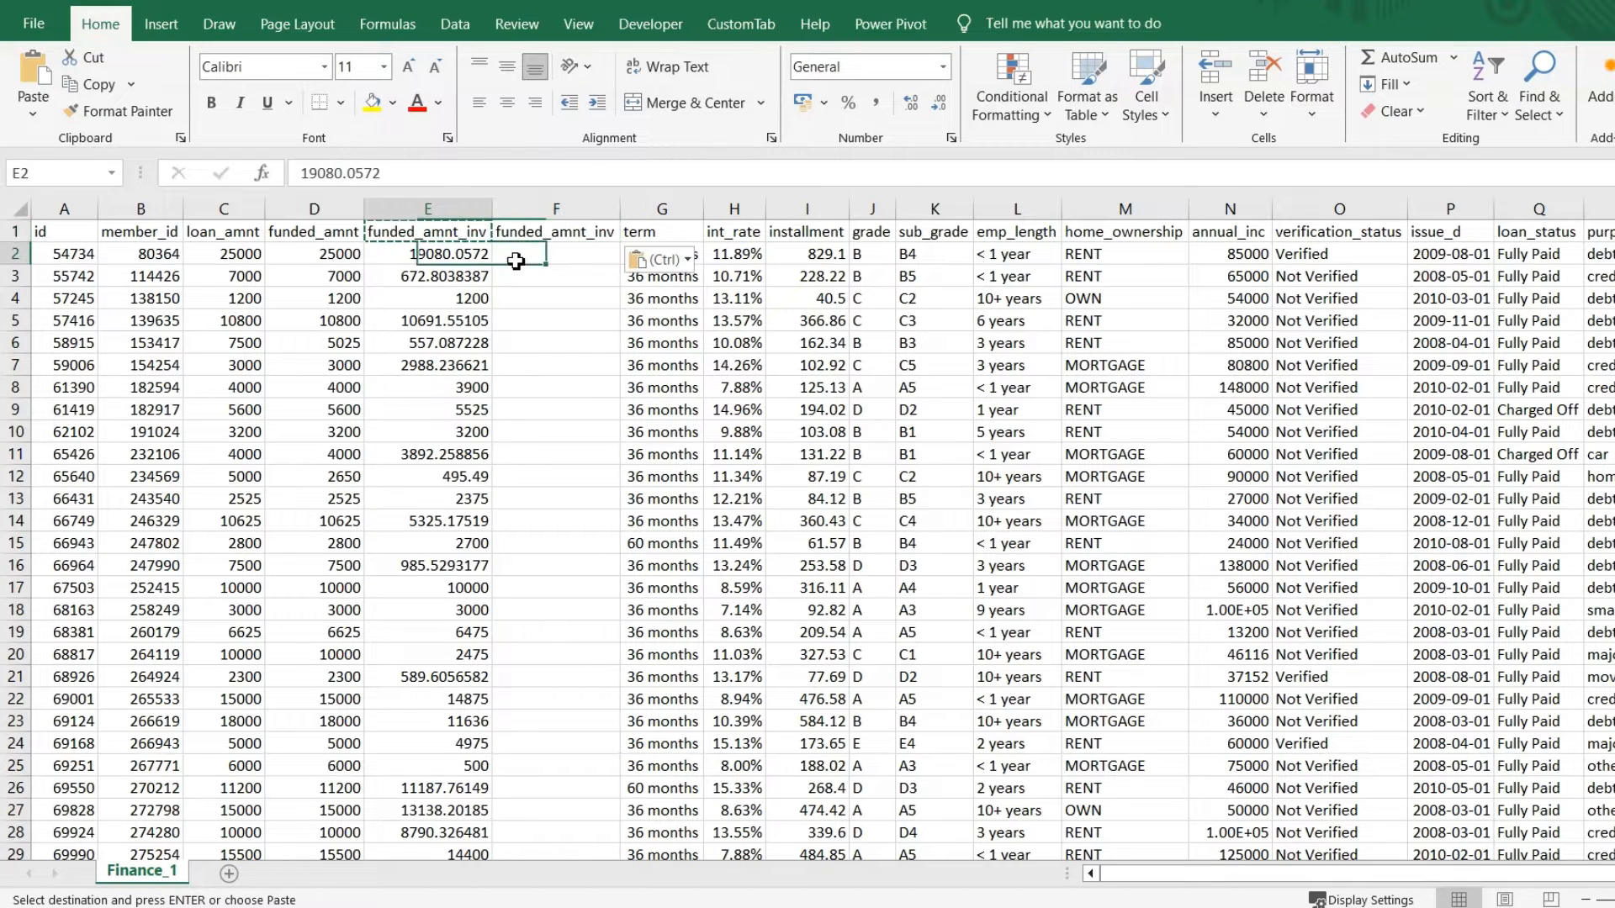
key("Right")
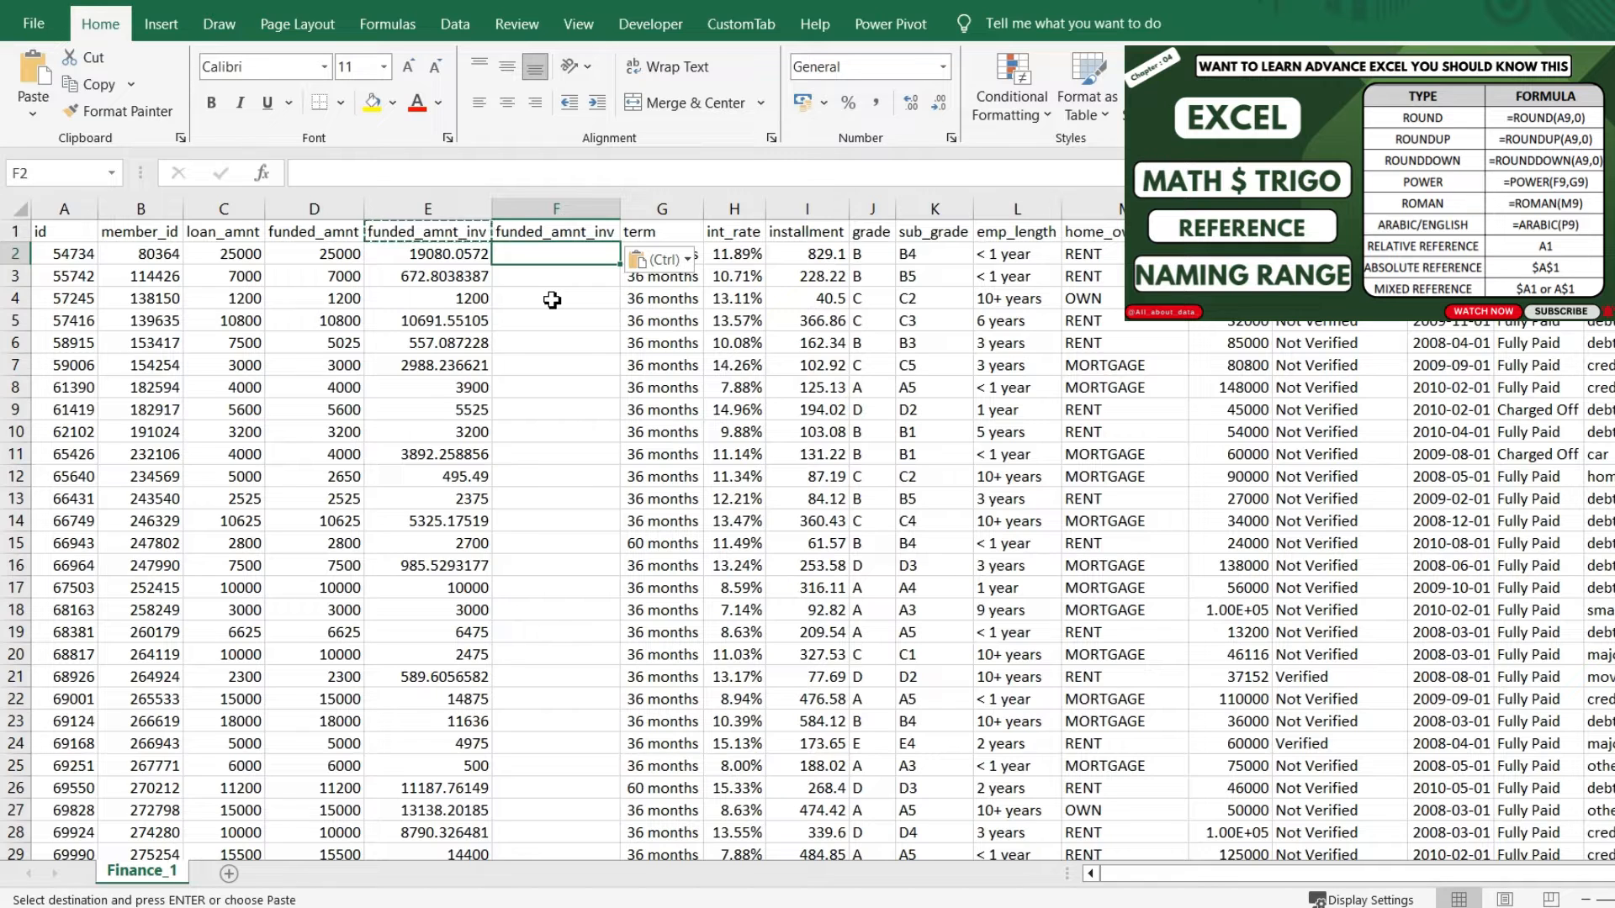
key("Escape")
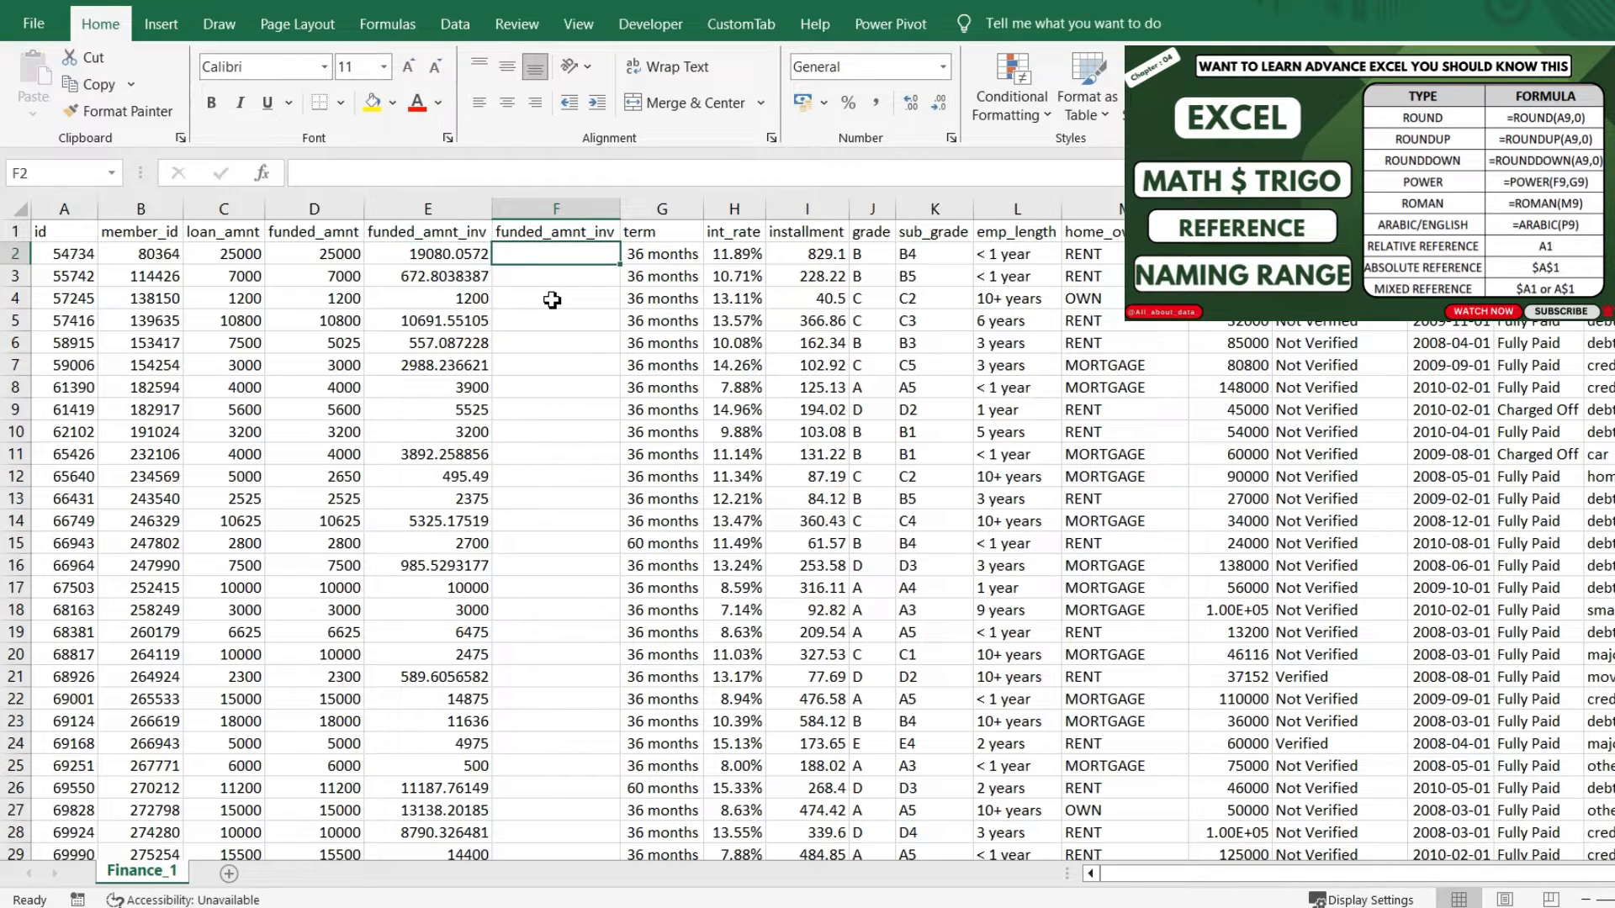
Step: Enter =ROUNDUP(E2,0) in F2 and fill the formula down to the last data row
type("=ro")
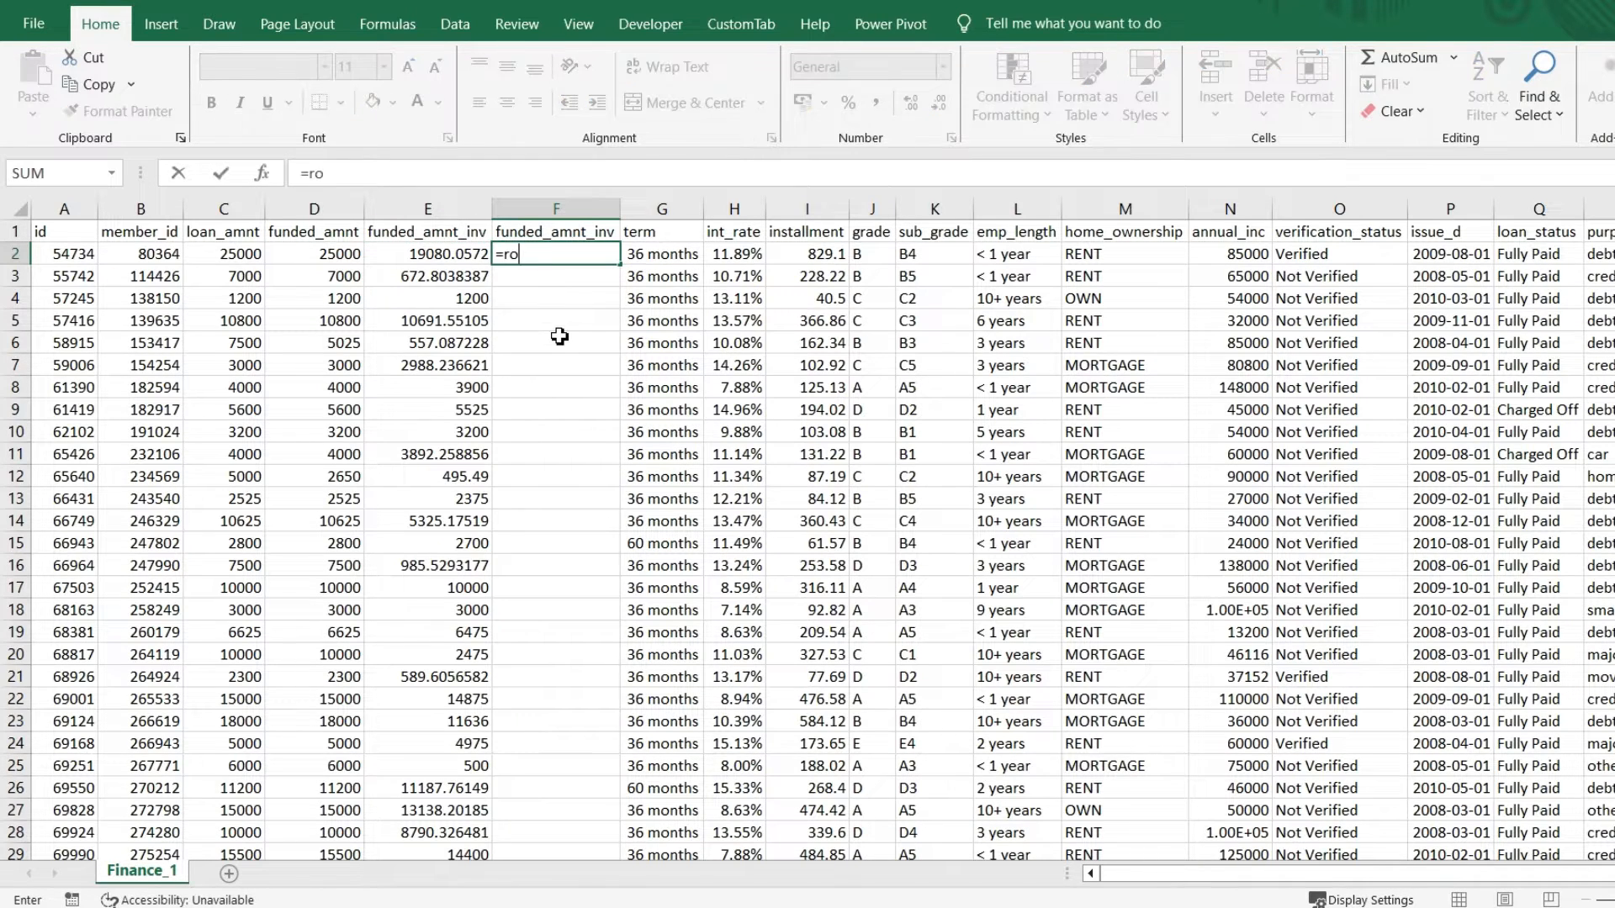
type("i")
key("BackSpace")
key("BackSpace")
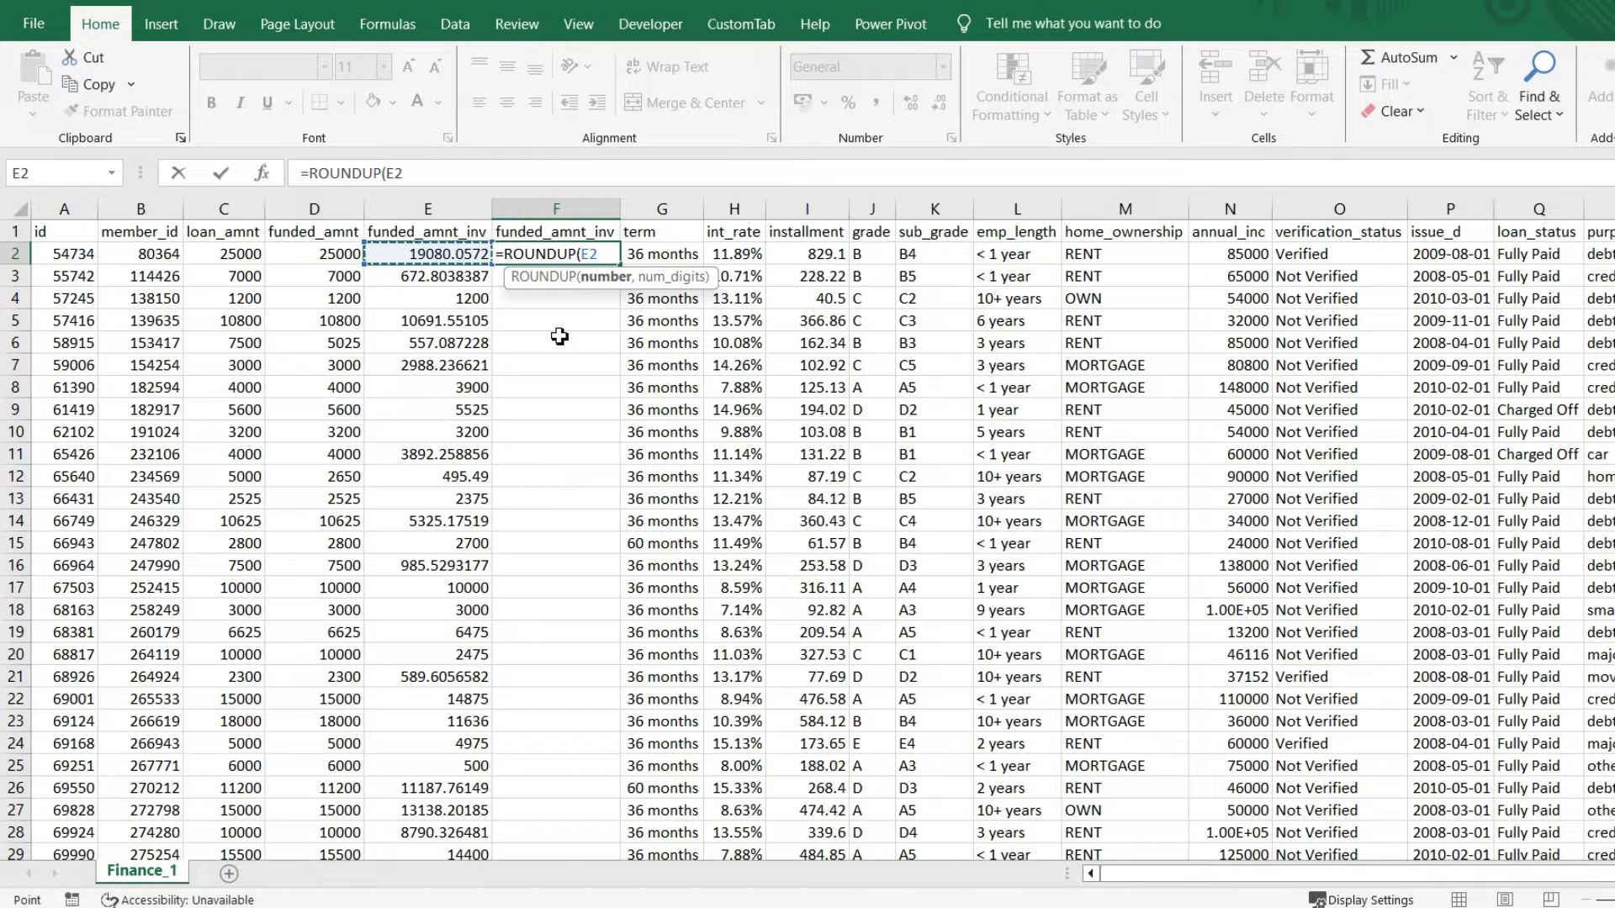
type(",")
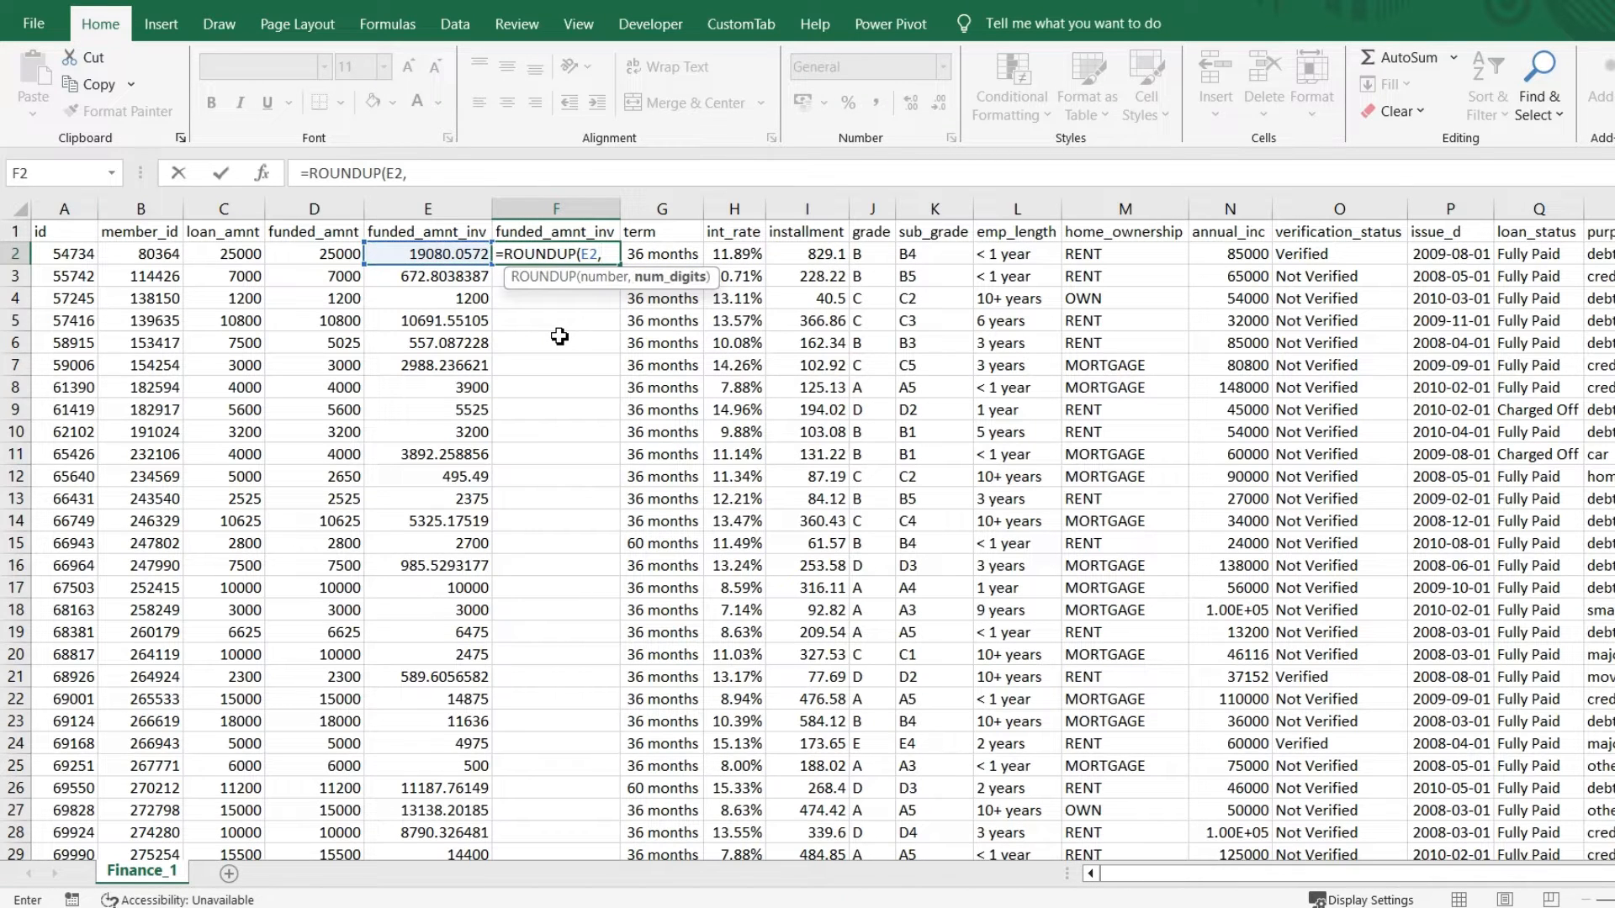
type("0")
key("Return")
key("Up")
key("Up")
key("Down")
key("Down")
key("Down")
key("Down")
key("Down")
key("Down")
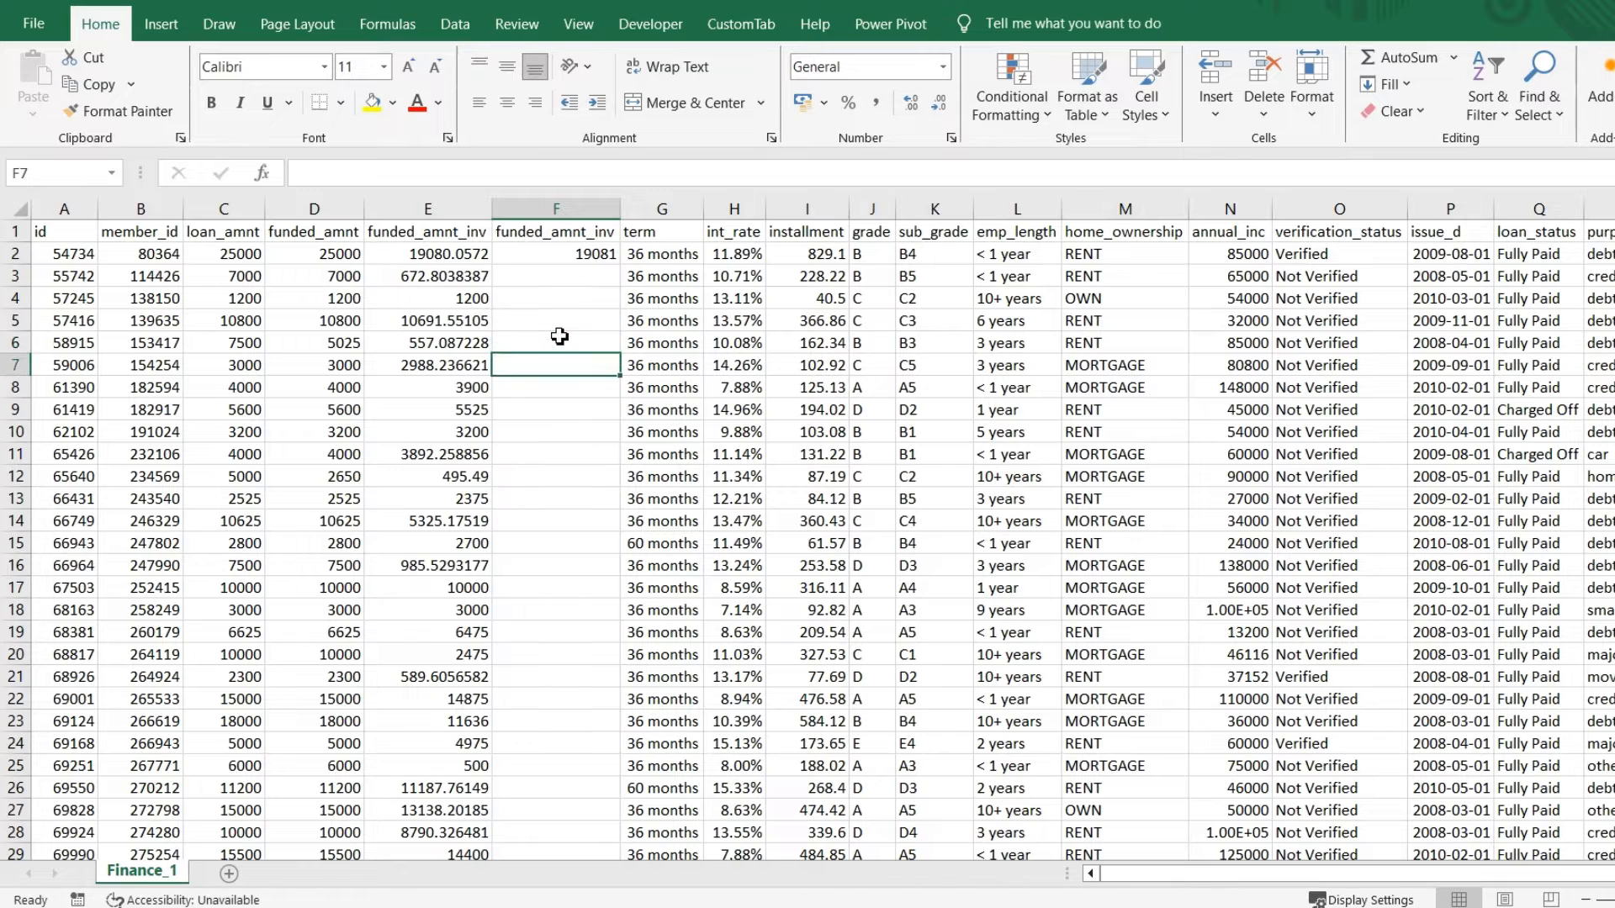
mouse_move(588, 252)
left_mouse_down()
mouse_move(630, 253)
mouse_move(603, 256)
left_mouse_up()
double_click(619, 265)
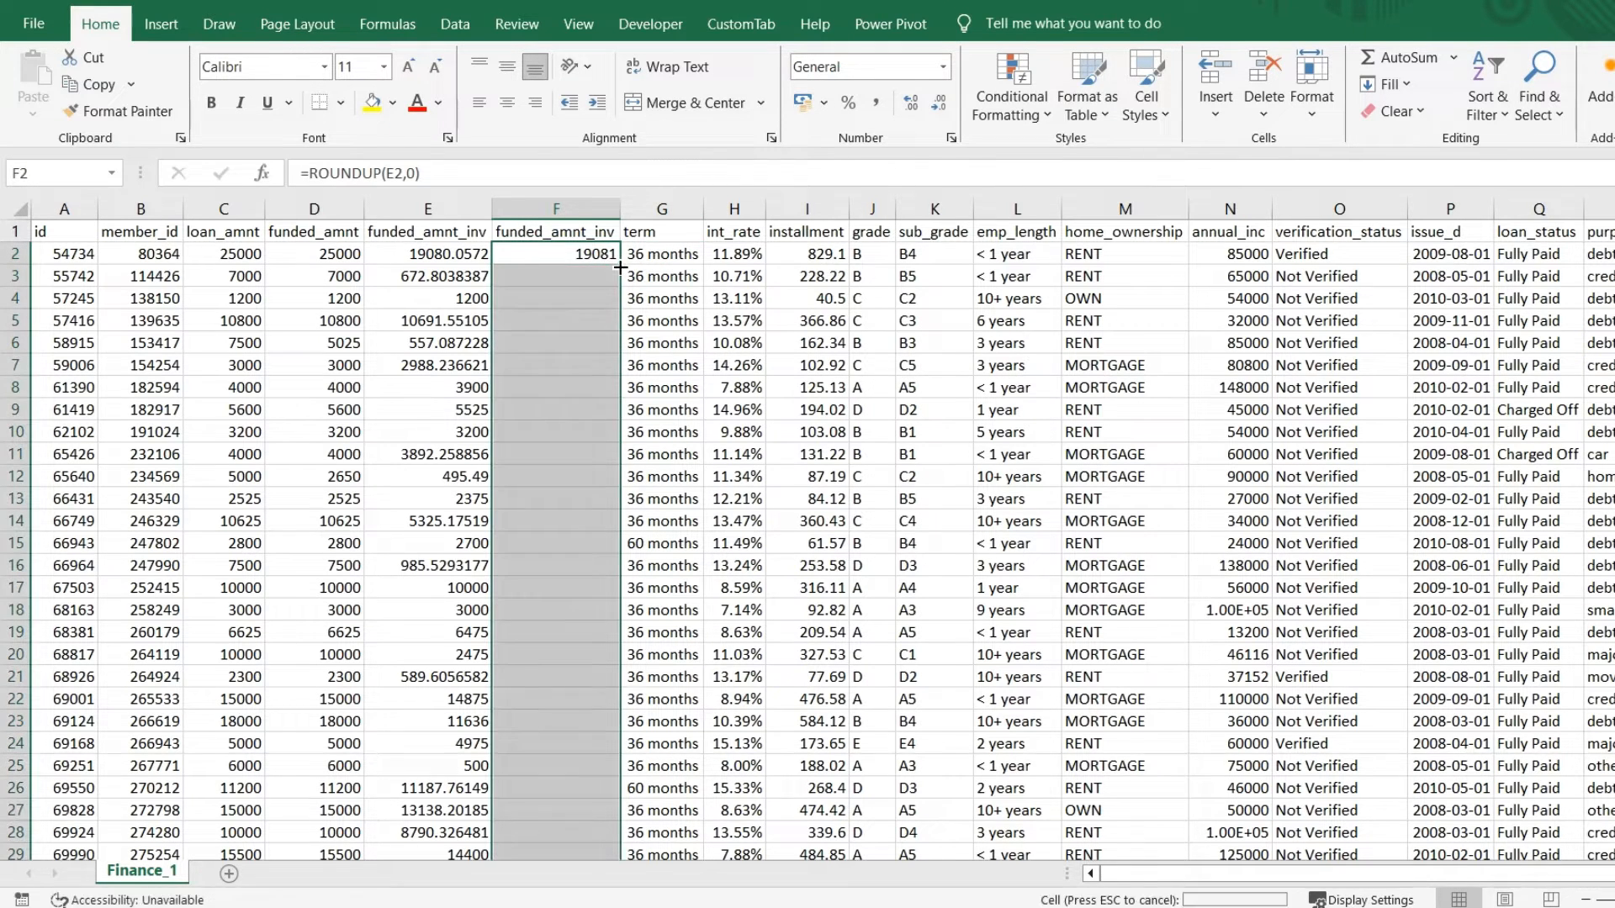
Step: Copy the whole rounded column F and paste it as values over the original funded_amnt_inv column E
left_click(582, 229)
key("ctrl+shift+Down")
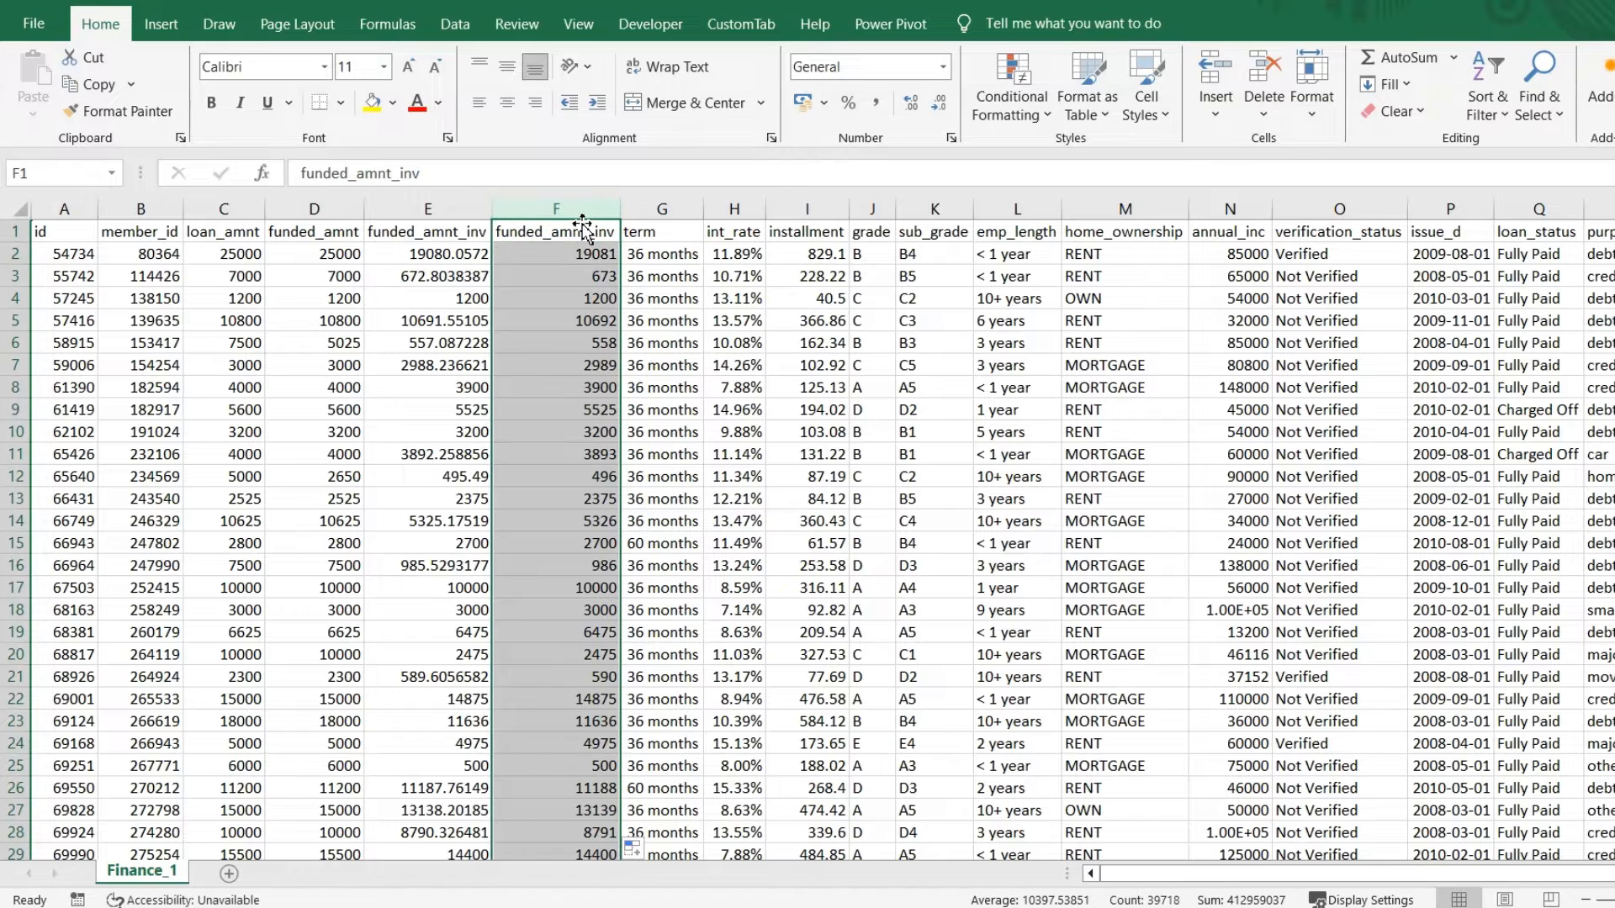
key("ctrl+c")
key("Left")
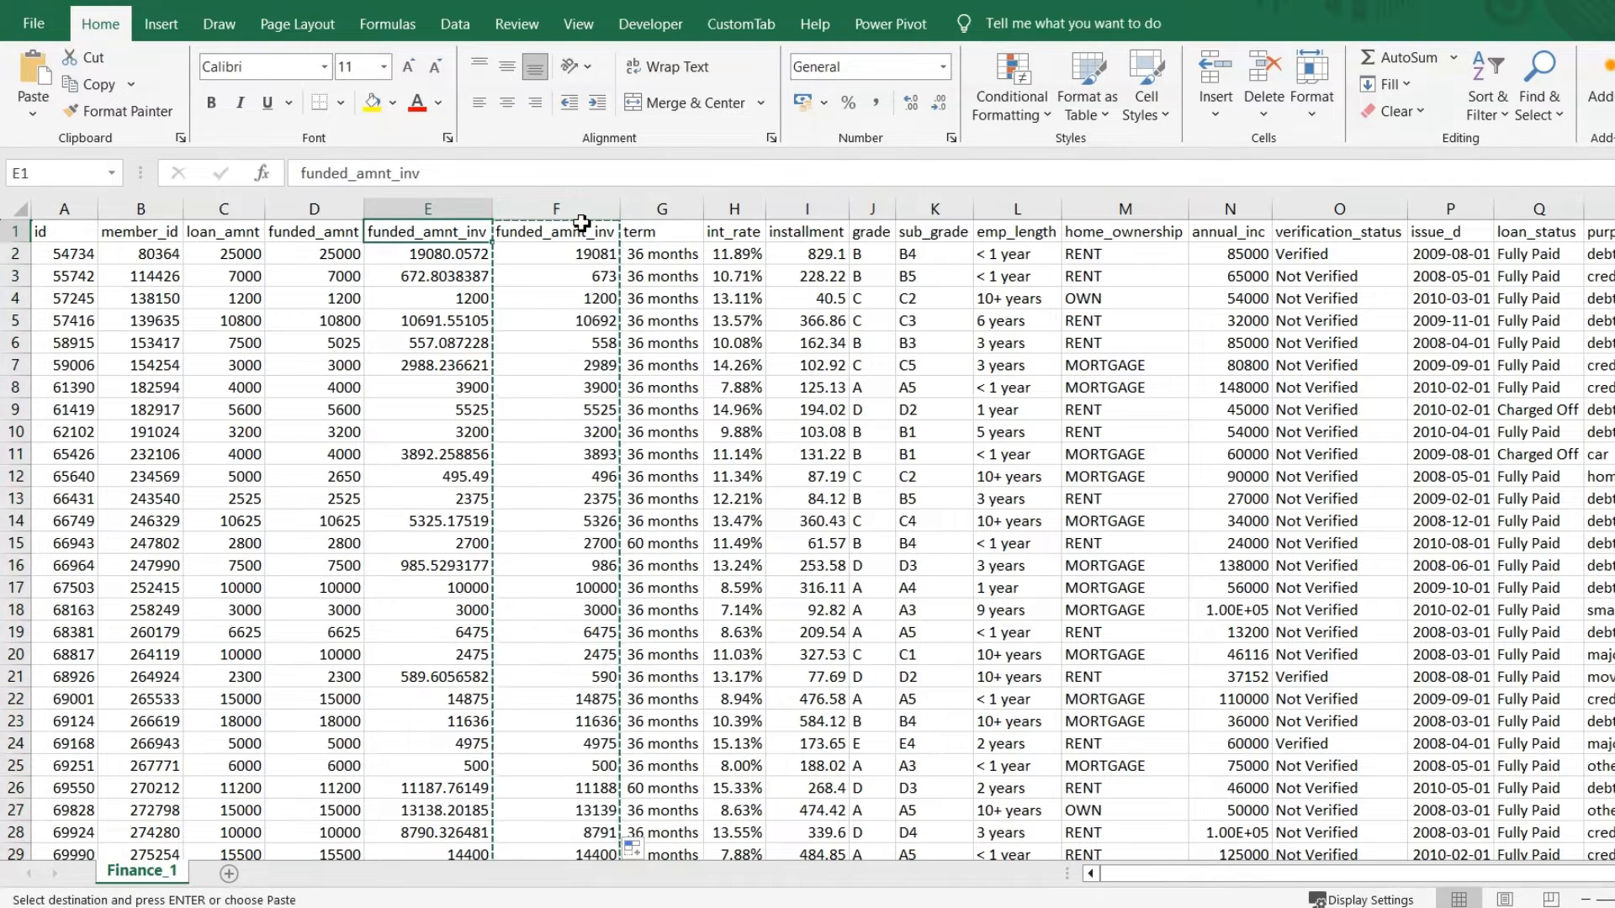
key("Down")
key("Up")
key("ctrl+alt+v")
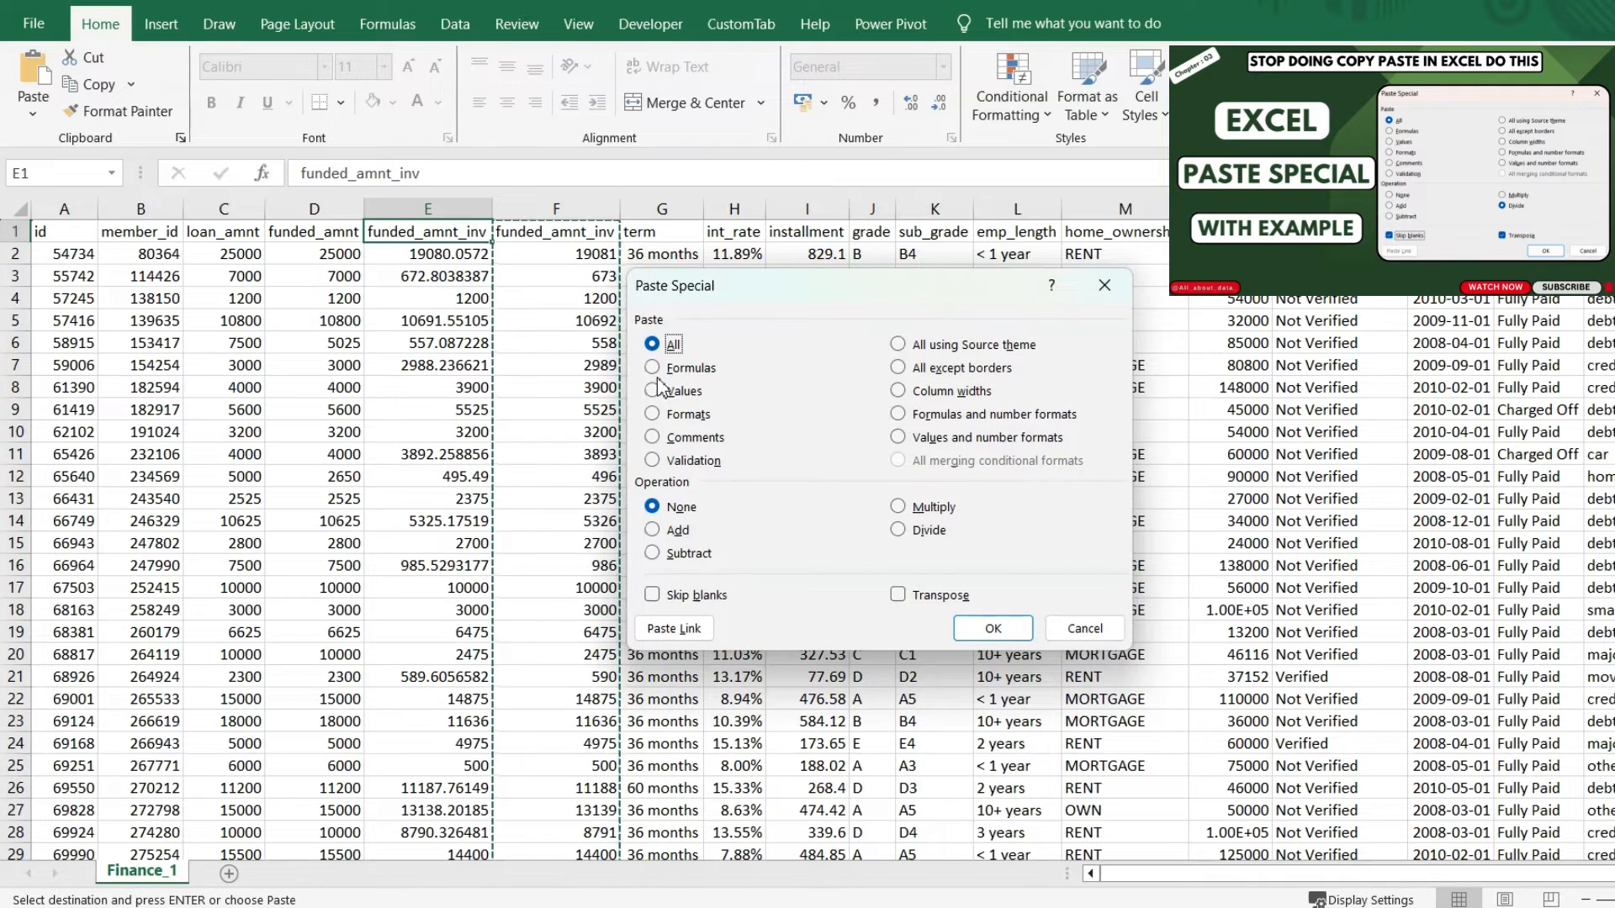
left_click(652, 392)
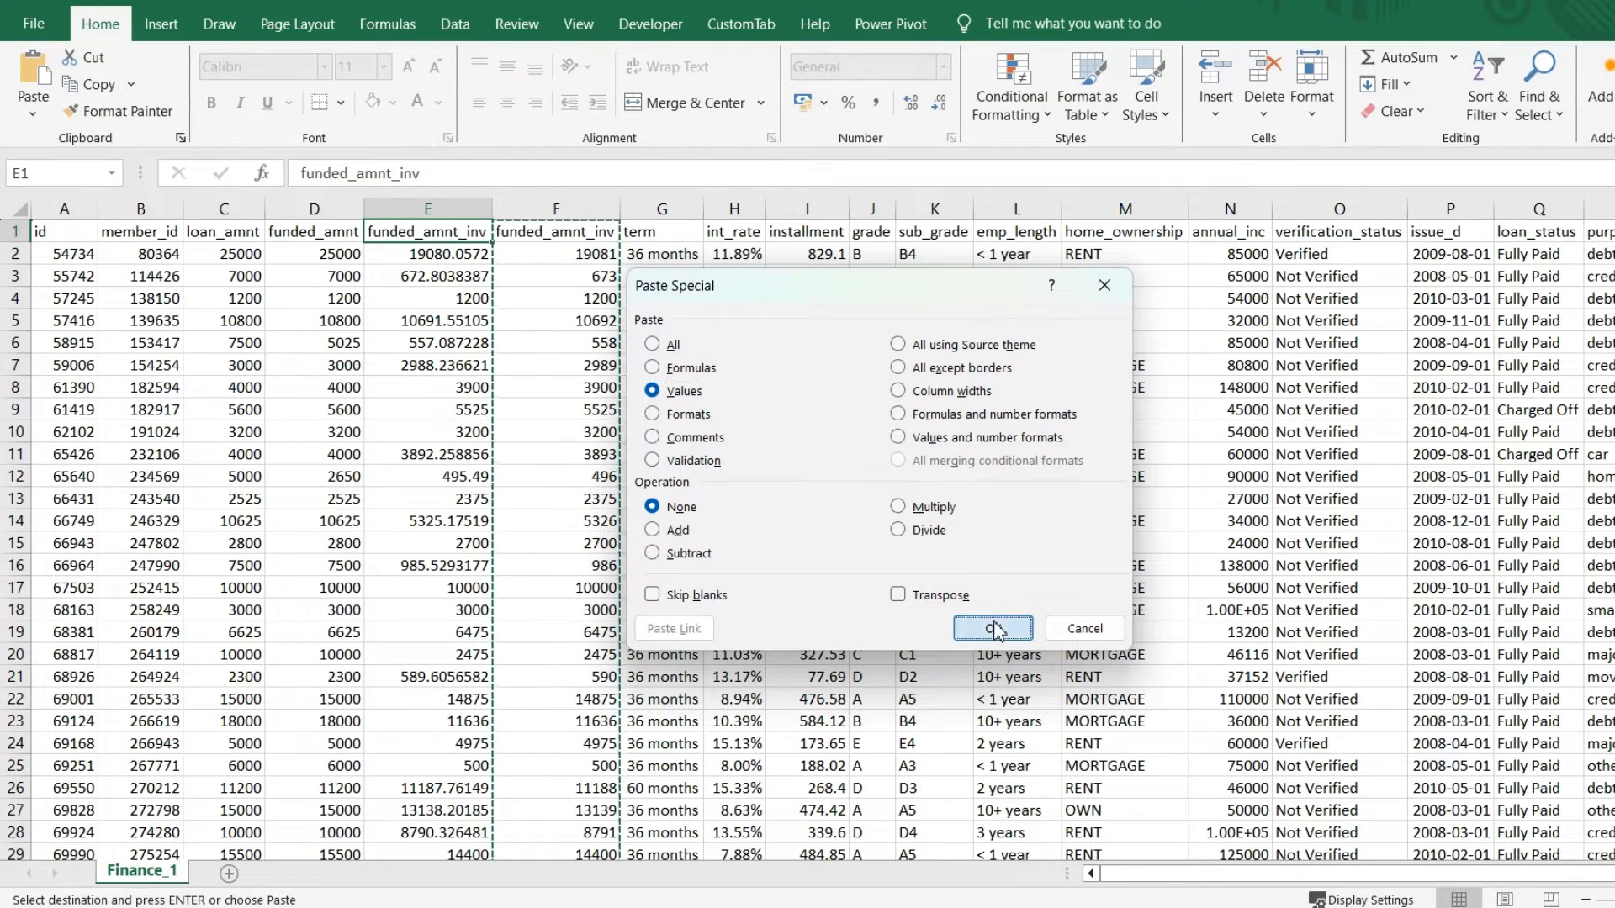
left_click(993, 628)
Step: Delete the helper column F that holds the ROUNDUP formulas, and return to cell A1
left_click(595, 286)
key("ctrl+space")
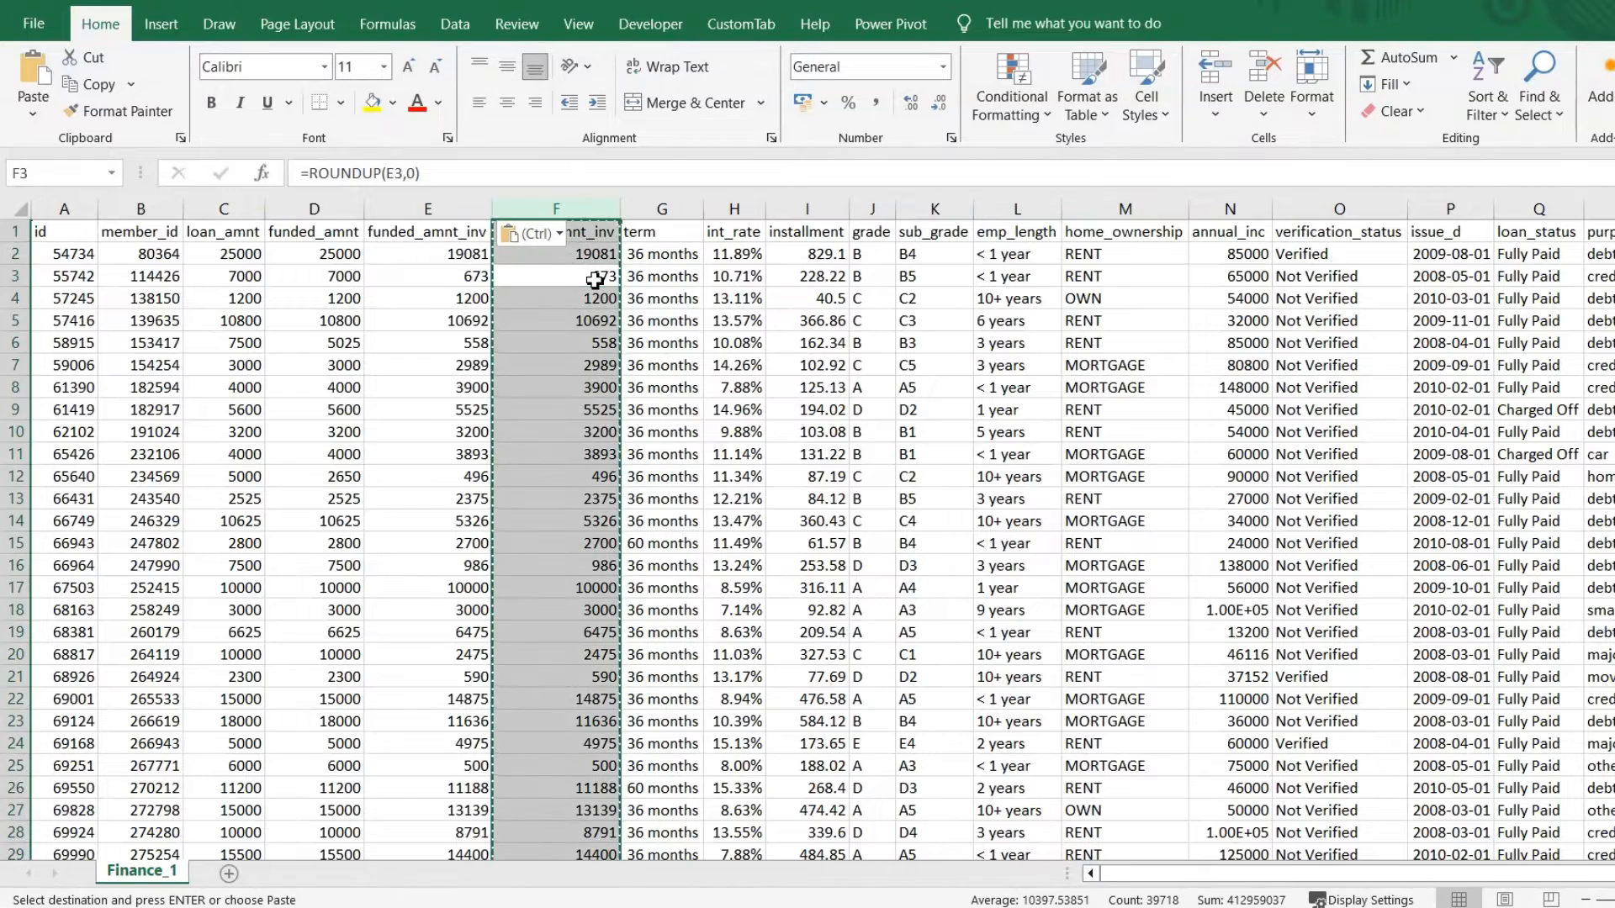
right_click(593, 286)
left_click(649, 508)
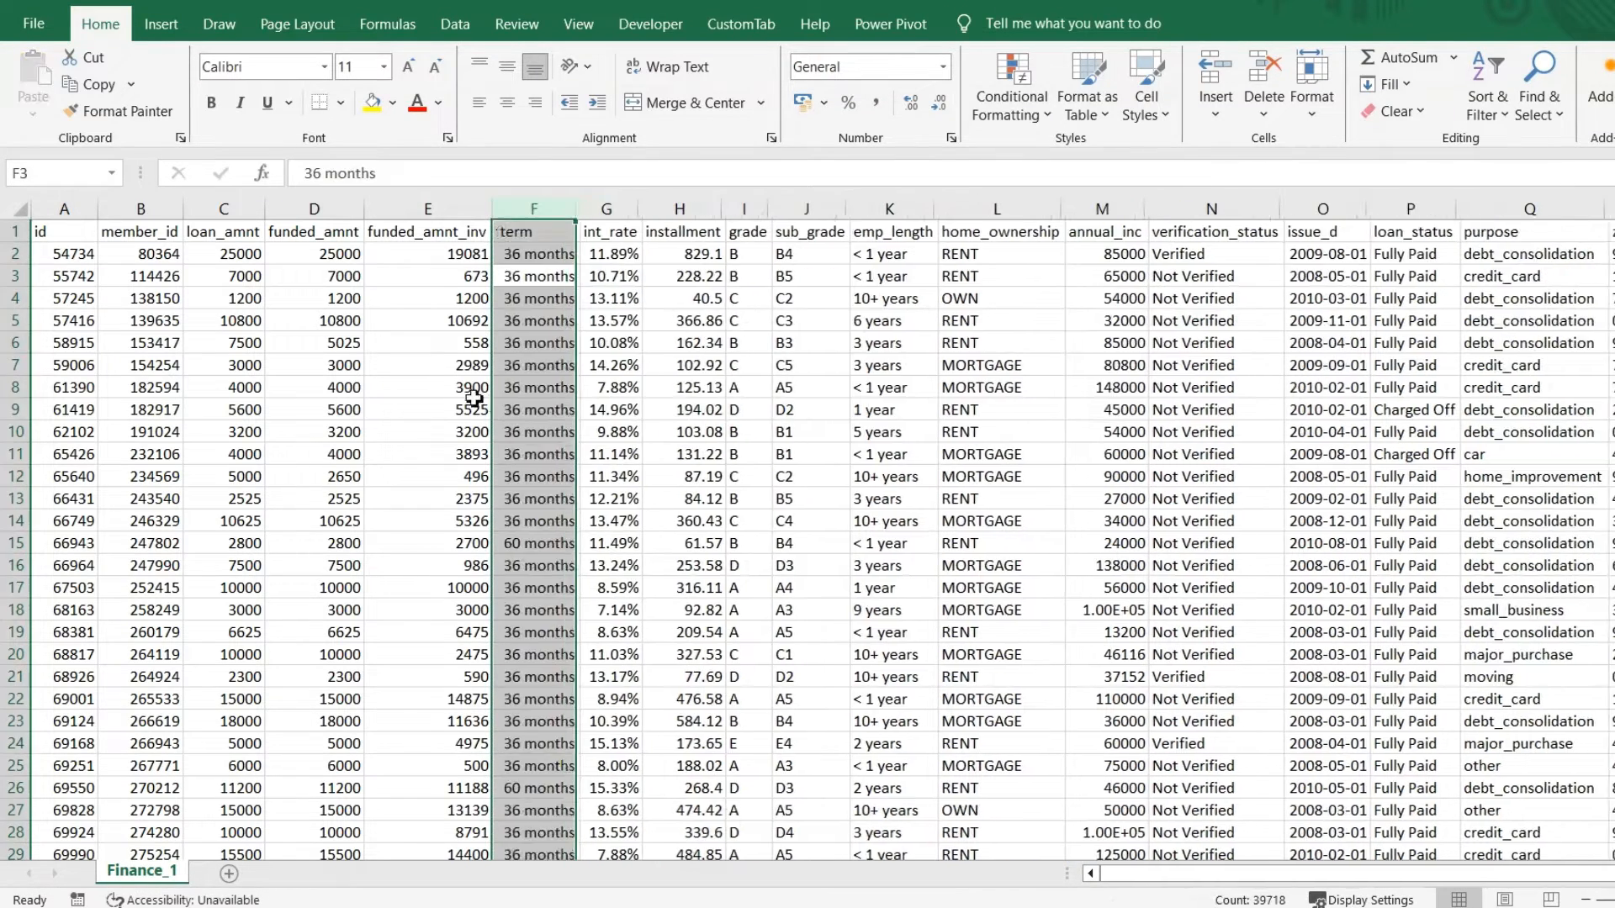
left_click(442, 385)
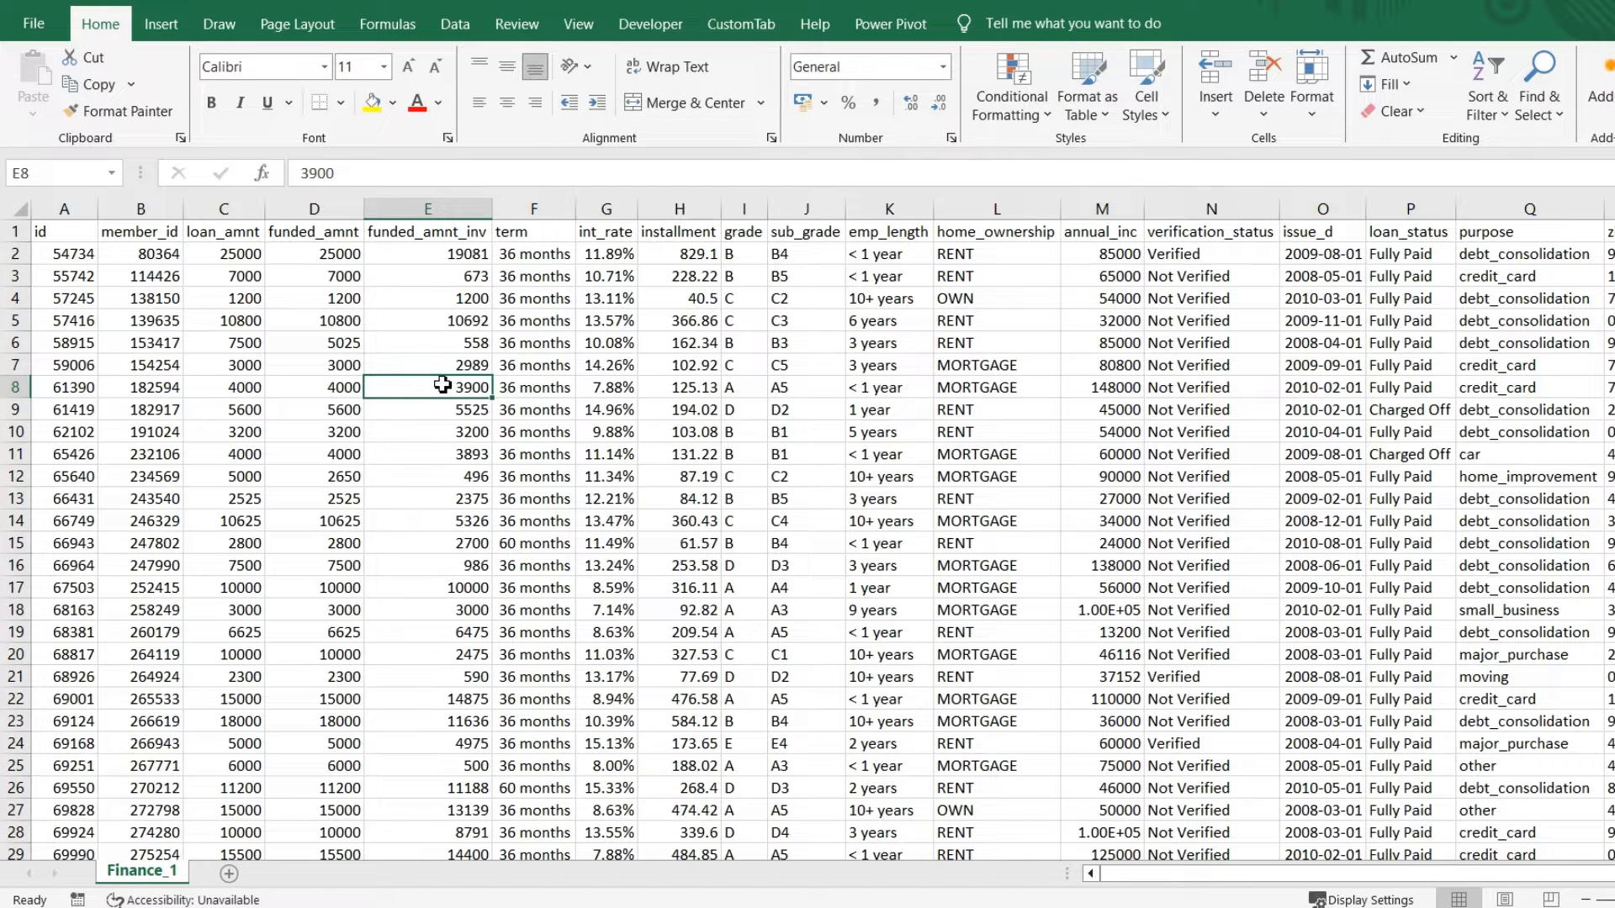
key("Right")
key("ctrl+Right")
key("ctrl+Home")
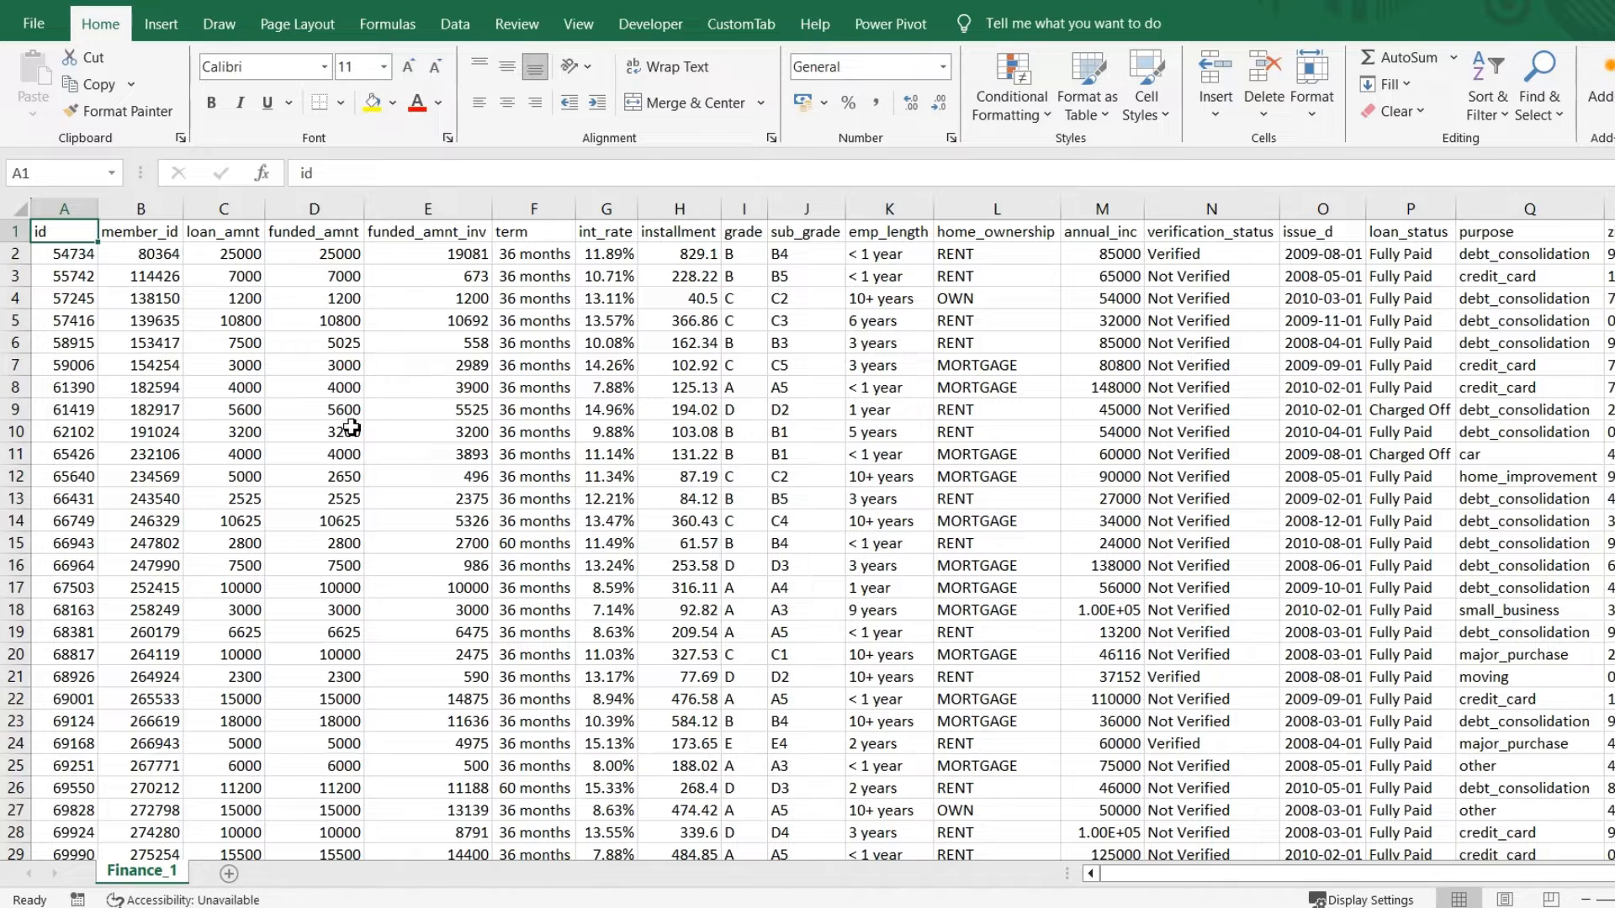
Step: Save the cleaned sheet to the Desktop as Finance_1 in CSV (Comma delimited) format
key("ctrl+s")
left_click(32, 25)
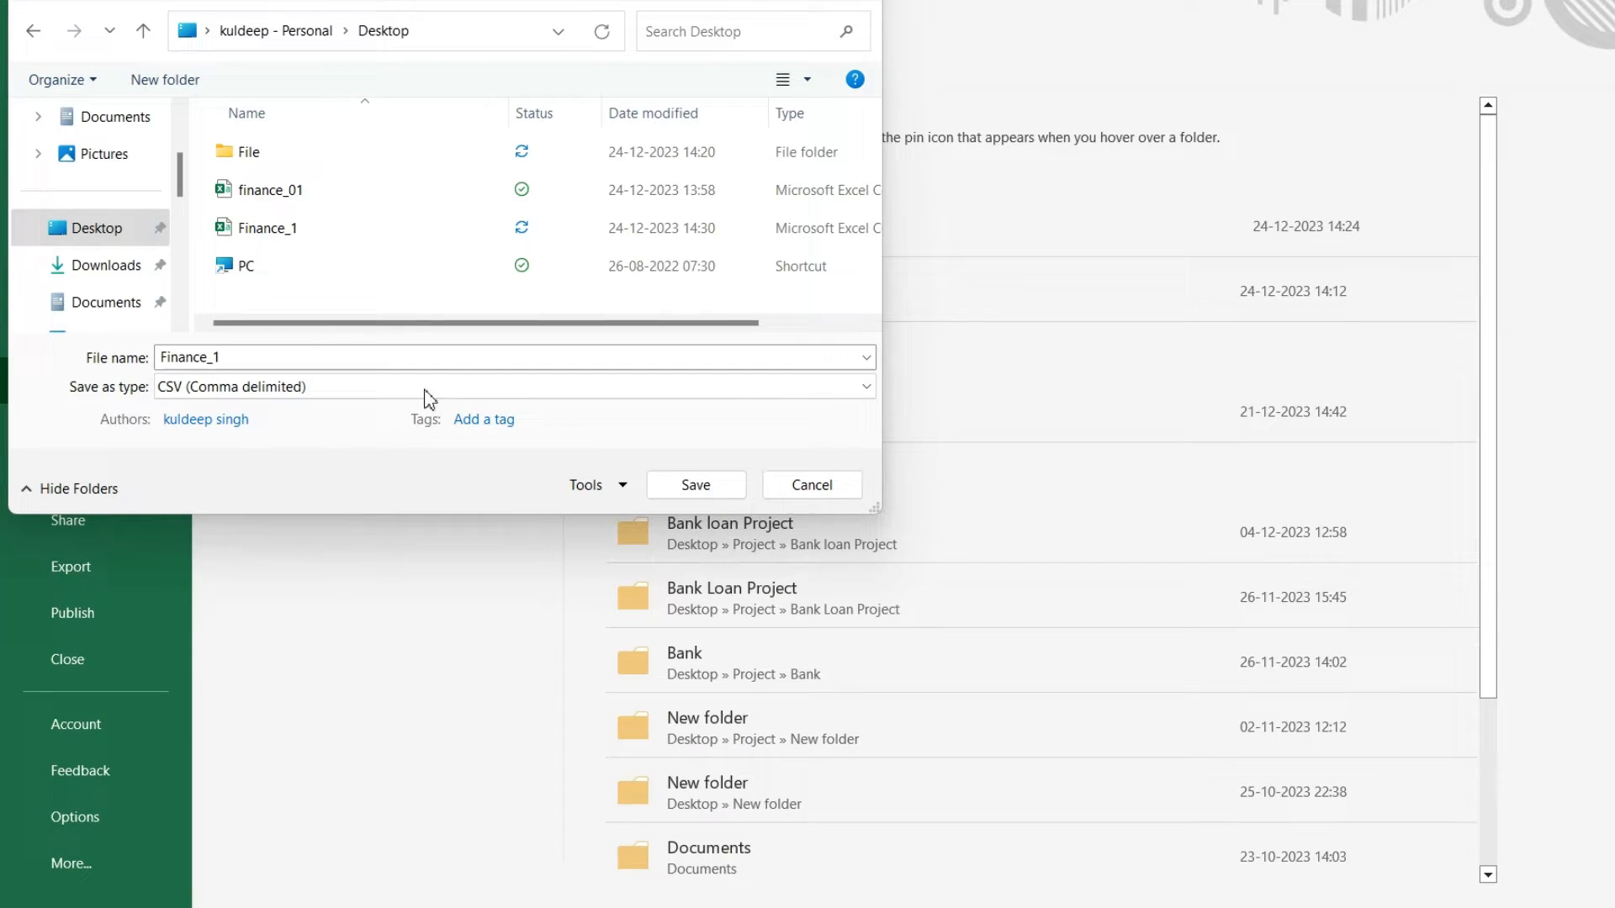
left_click(344, 358)
key("BackSpace")
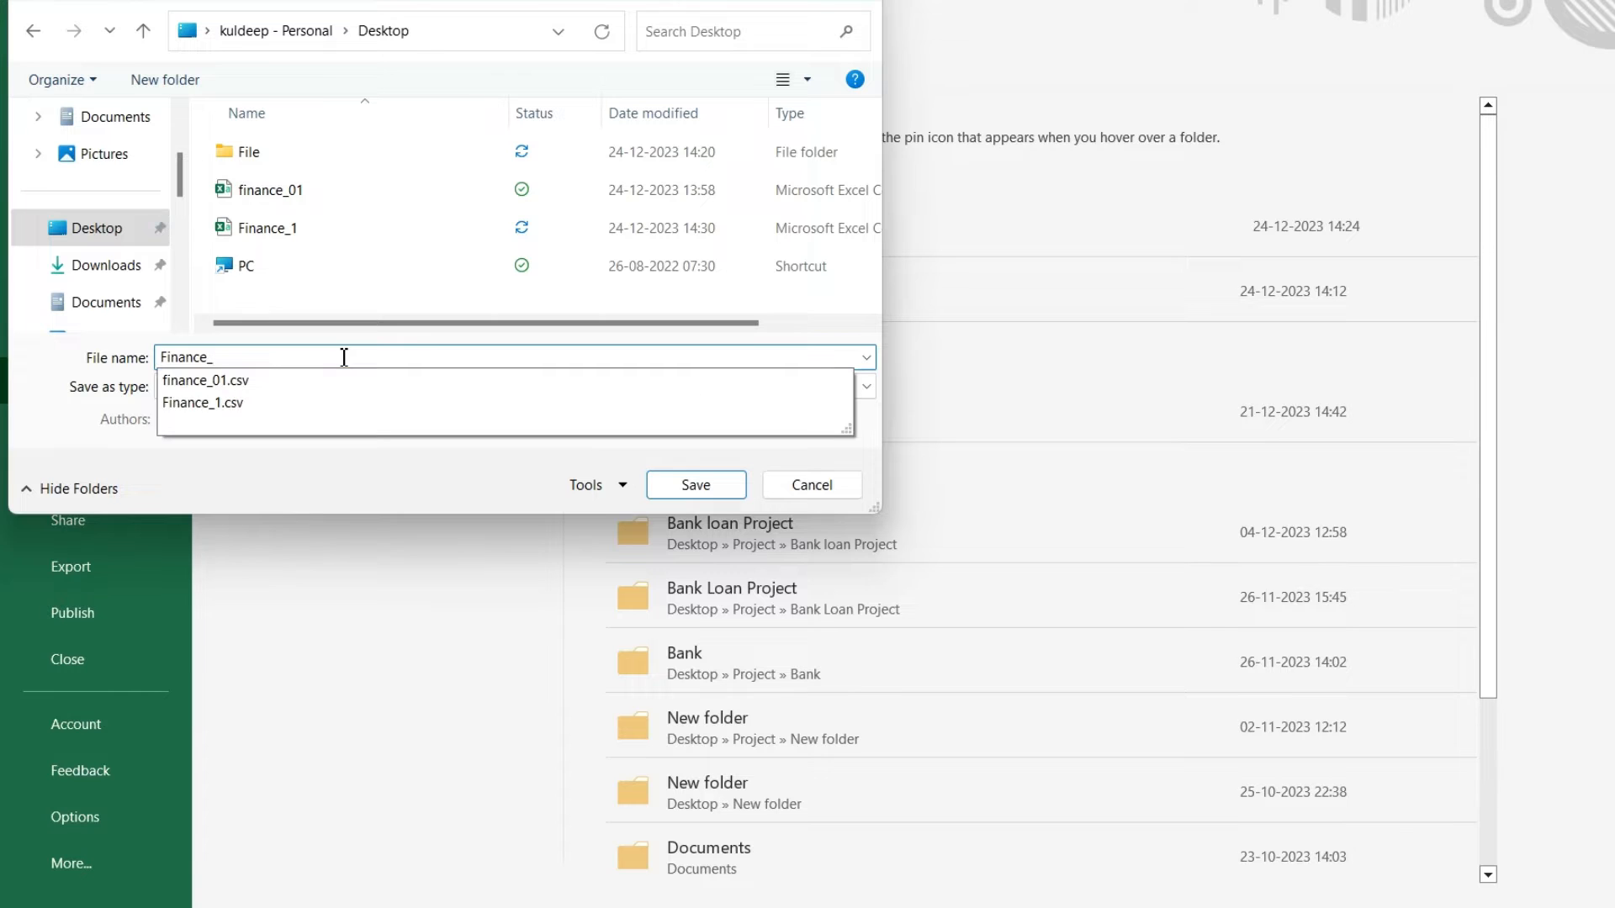
type("0")
key("BackSpace")
type("1")
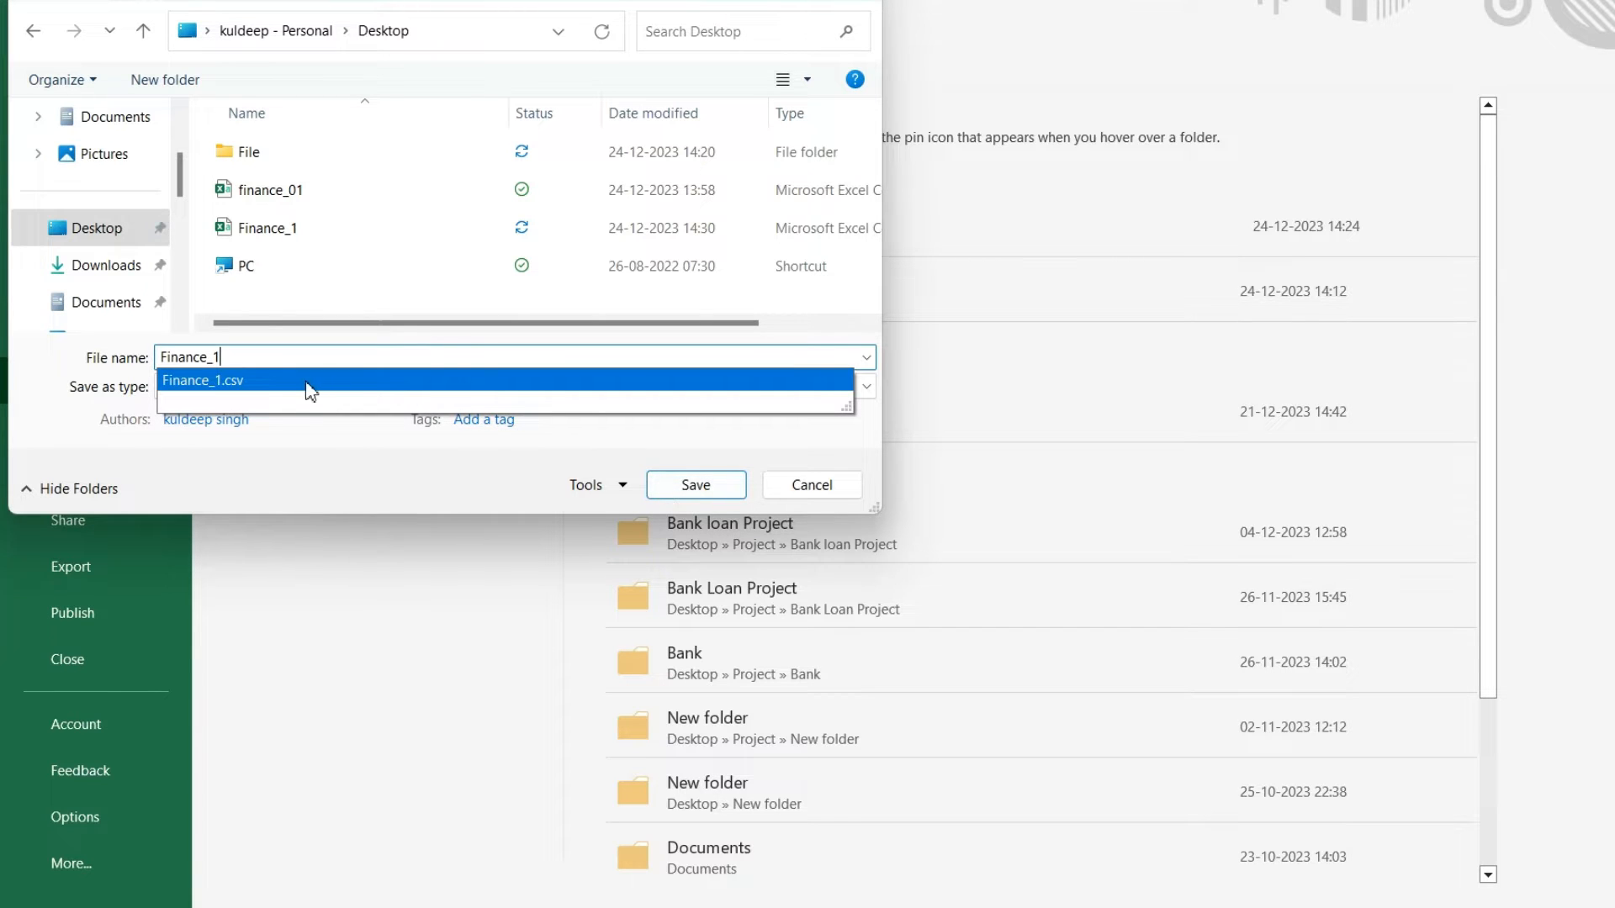
left_click(687, 464)
left_click(730, 488)
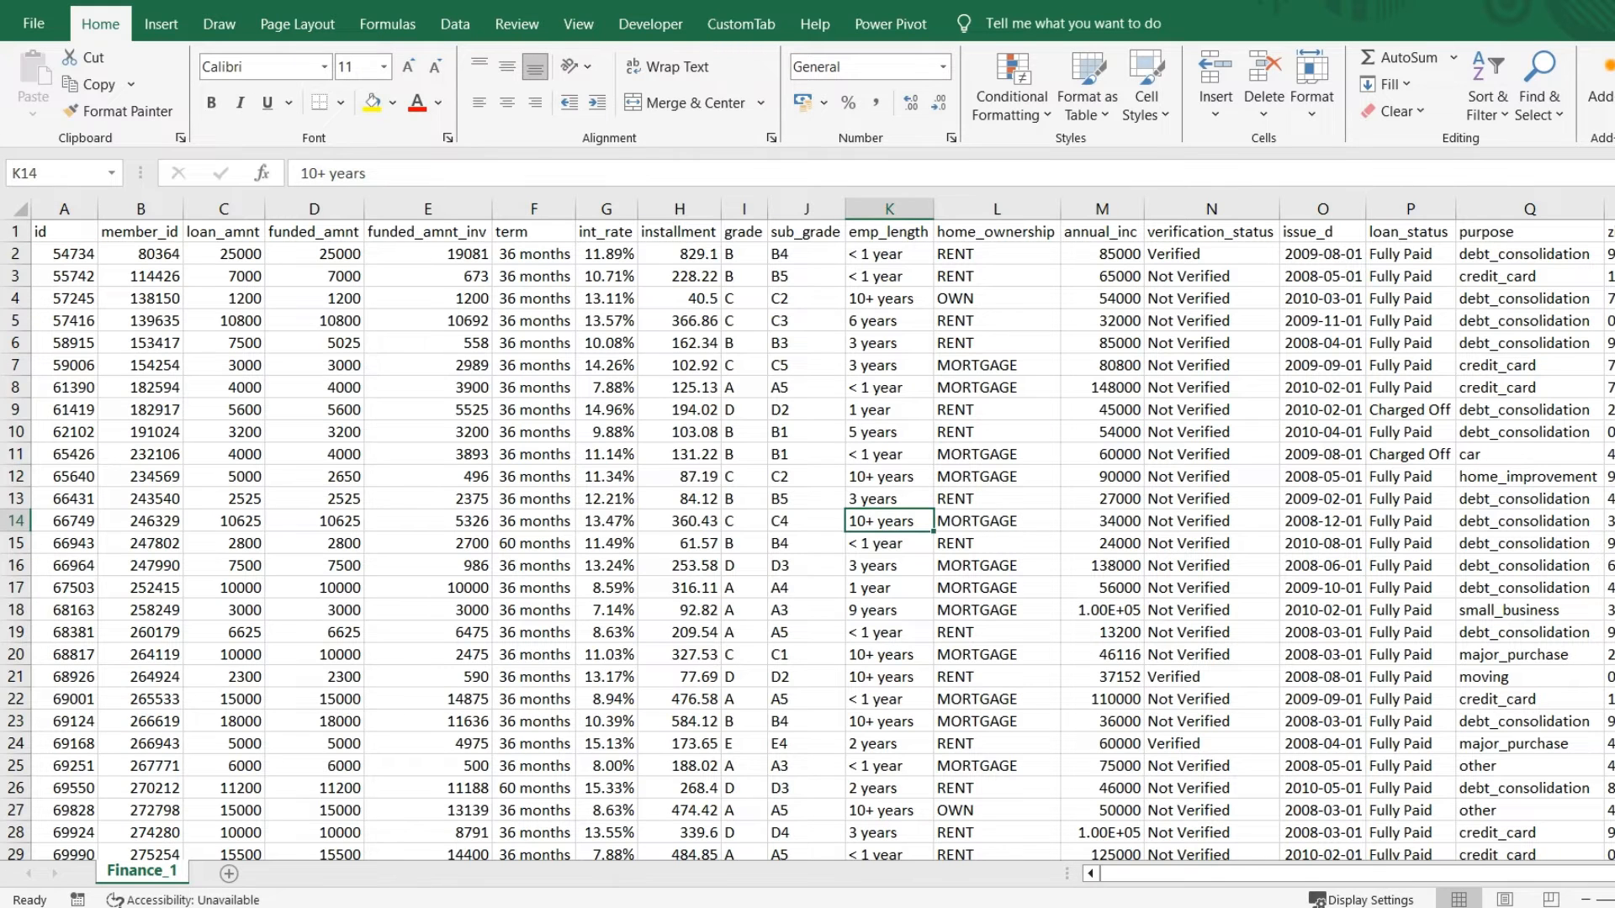
Step: Switch to MySQL Workbench and run the select count(*) query on finance_1
left_click(1265, 868)
left_click(576, 220)
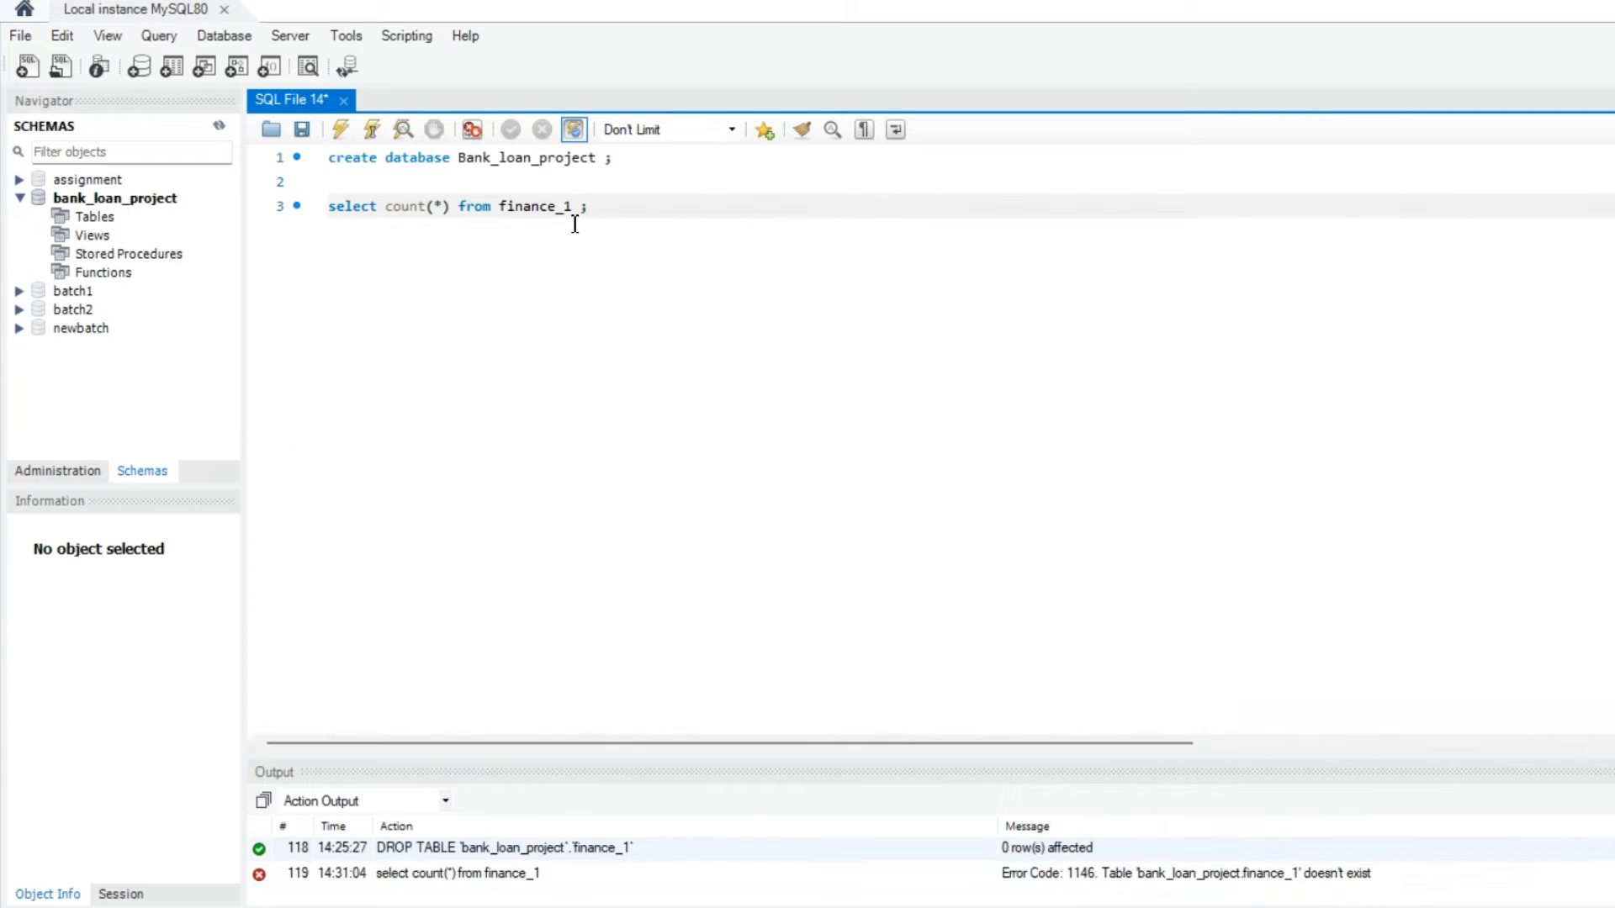
key("ctrl+Return")
Step: Start a table data import into bank_loan_project's tables and choose Finance_1.csv from the Desktop as the source file
left_click(115, 220)
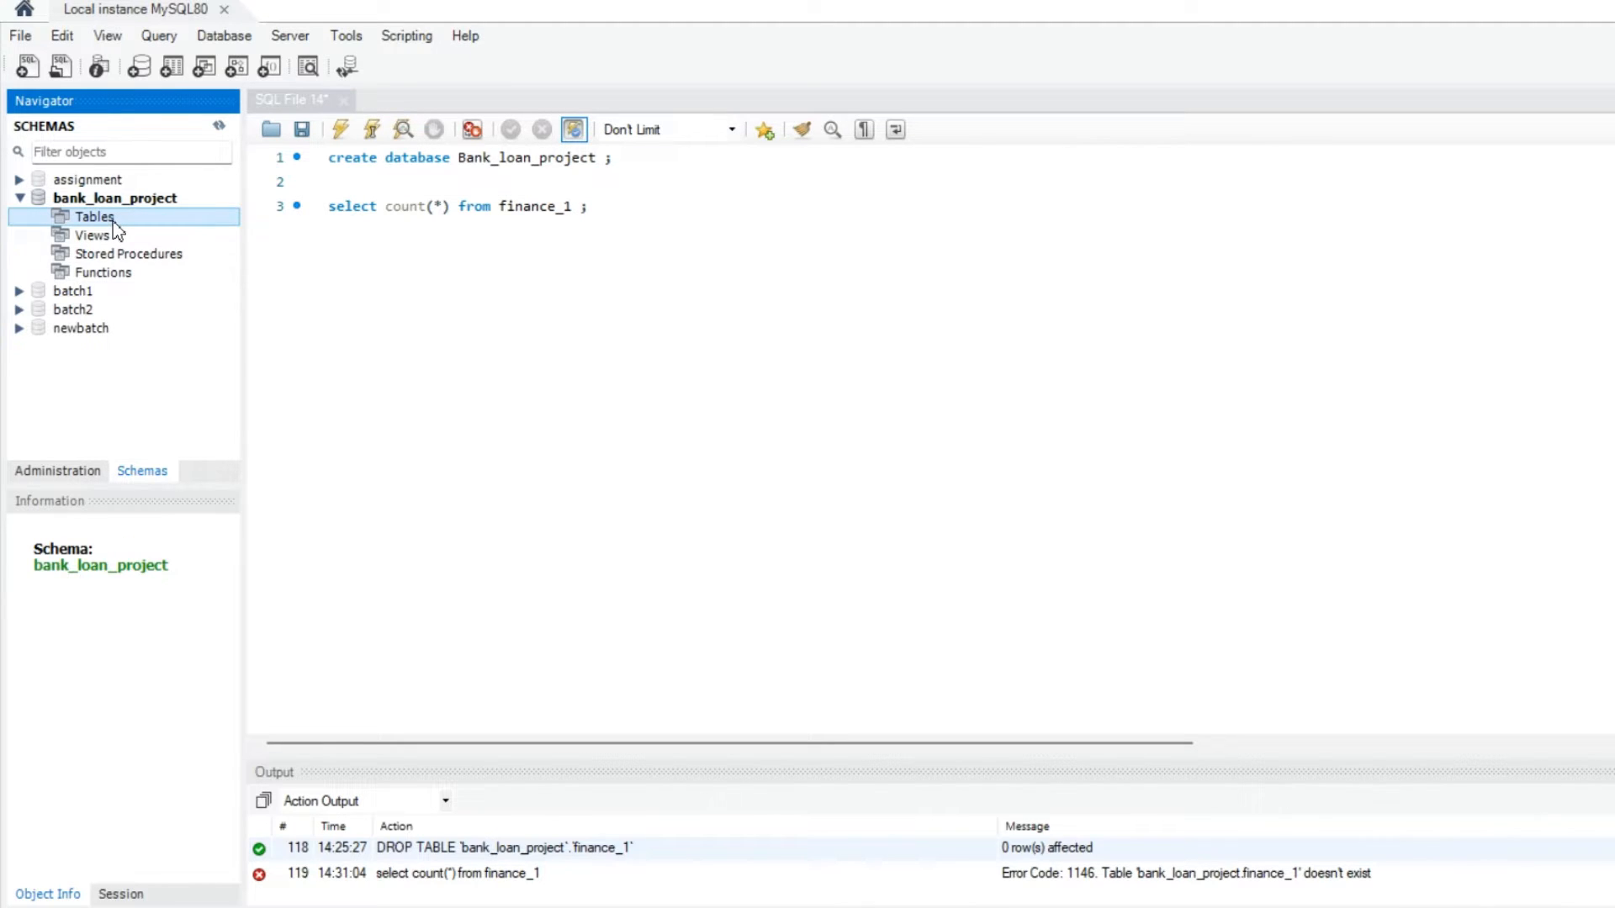
right_click(116, 229)
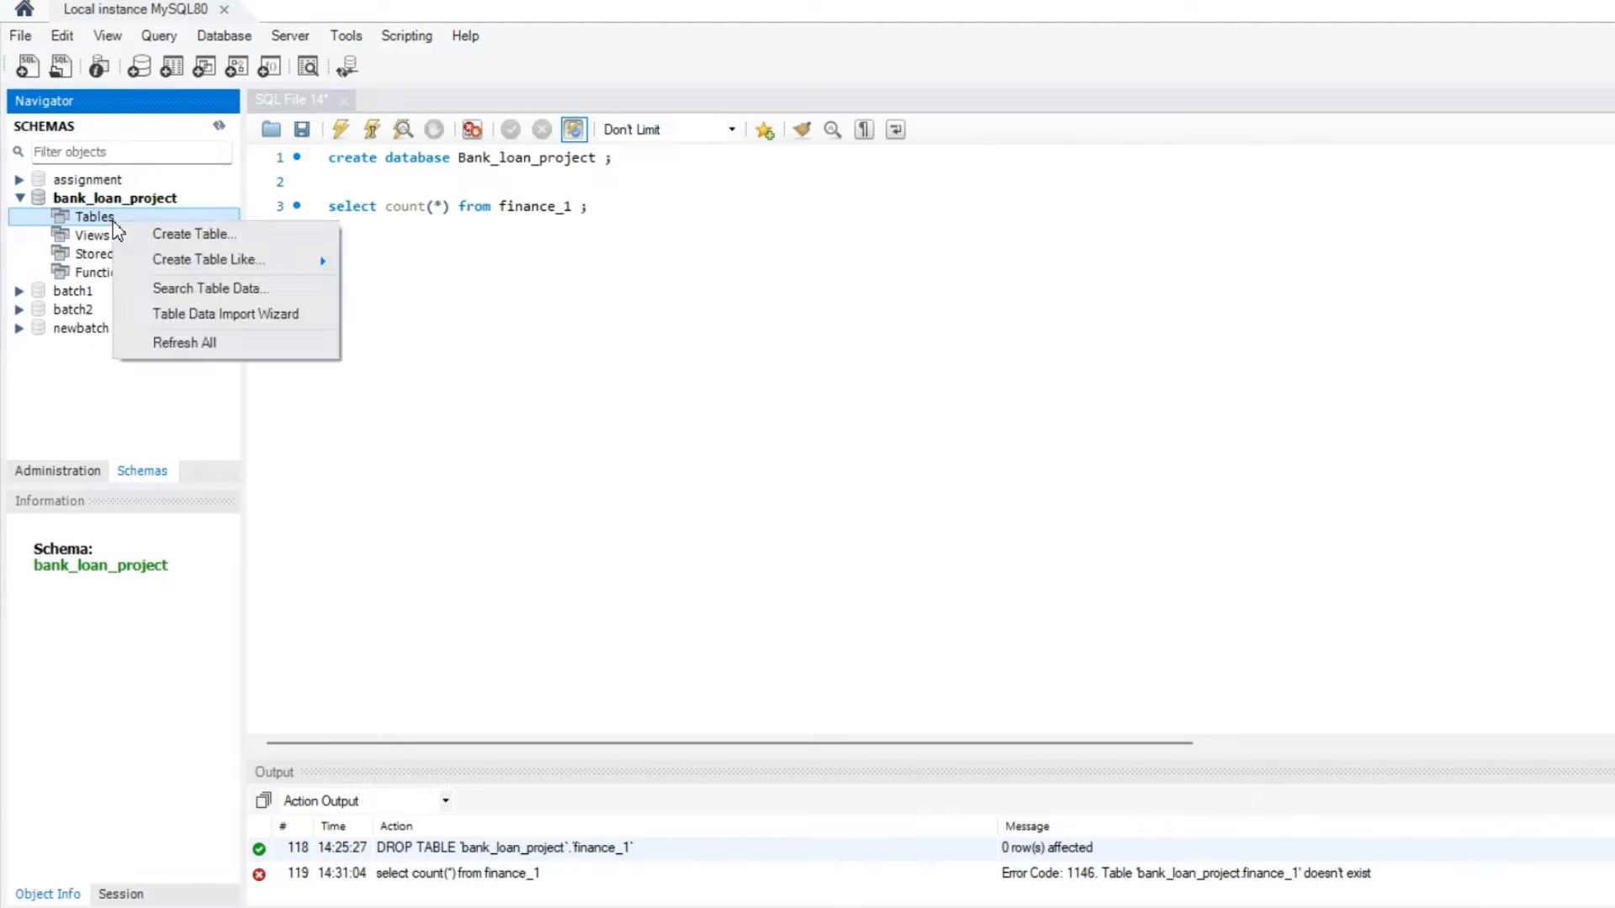
left_click(215, 316)
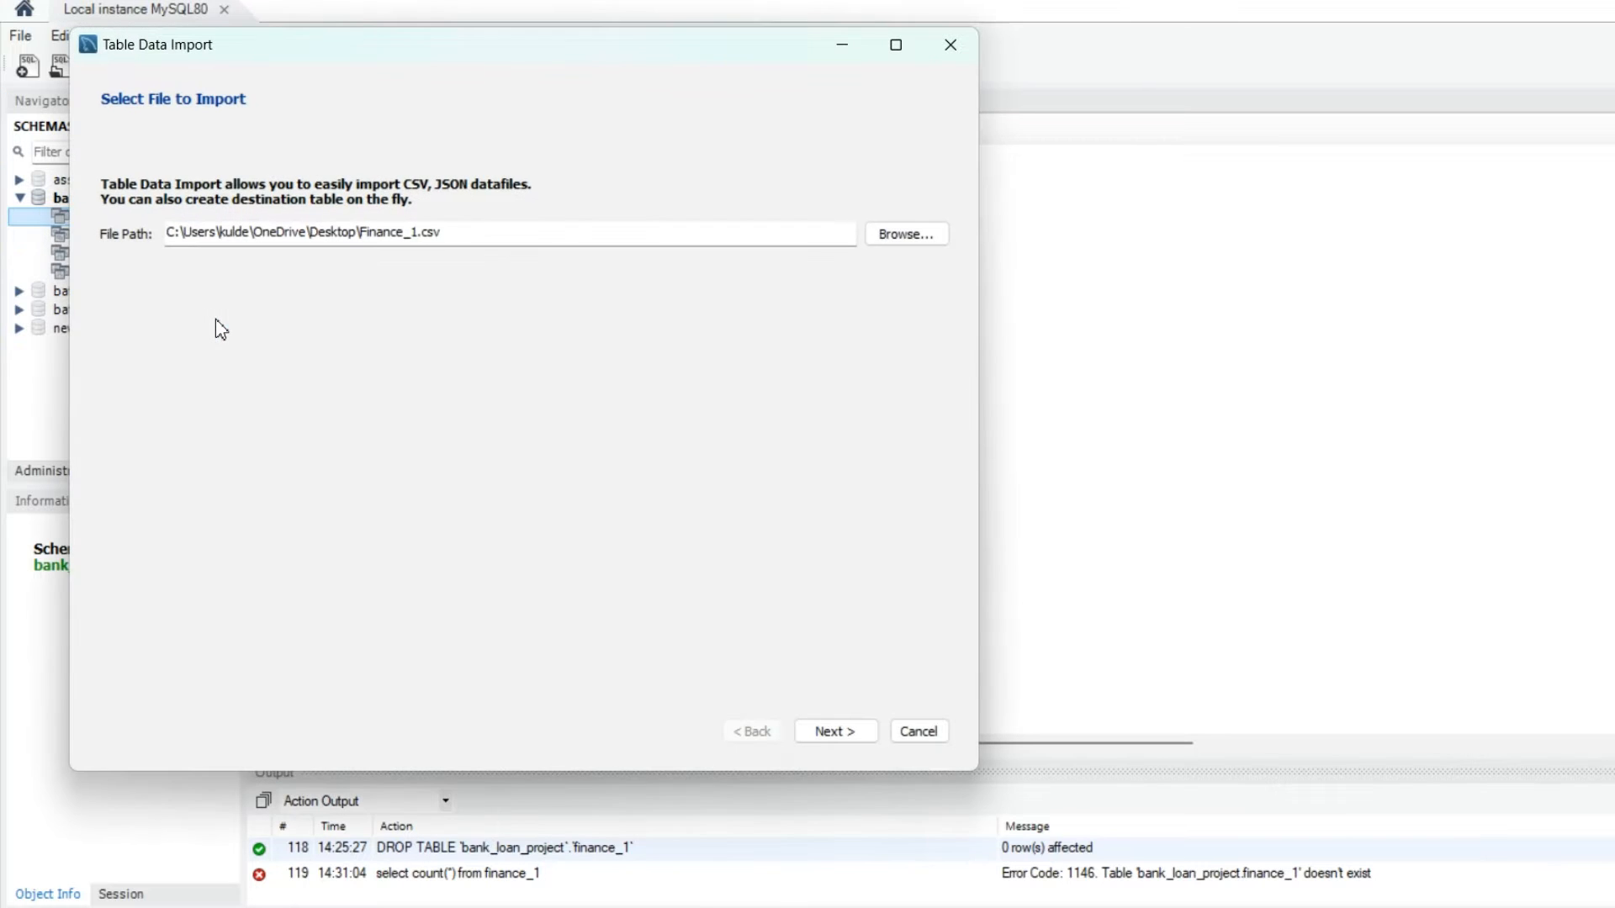
left_click(906, 236)
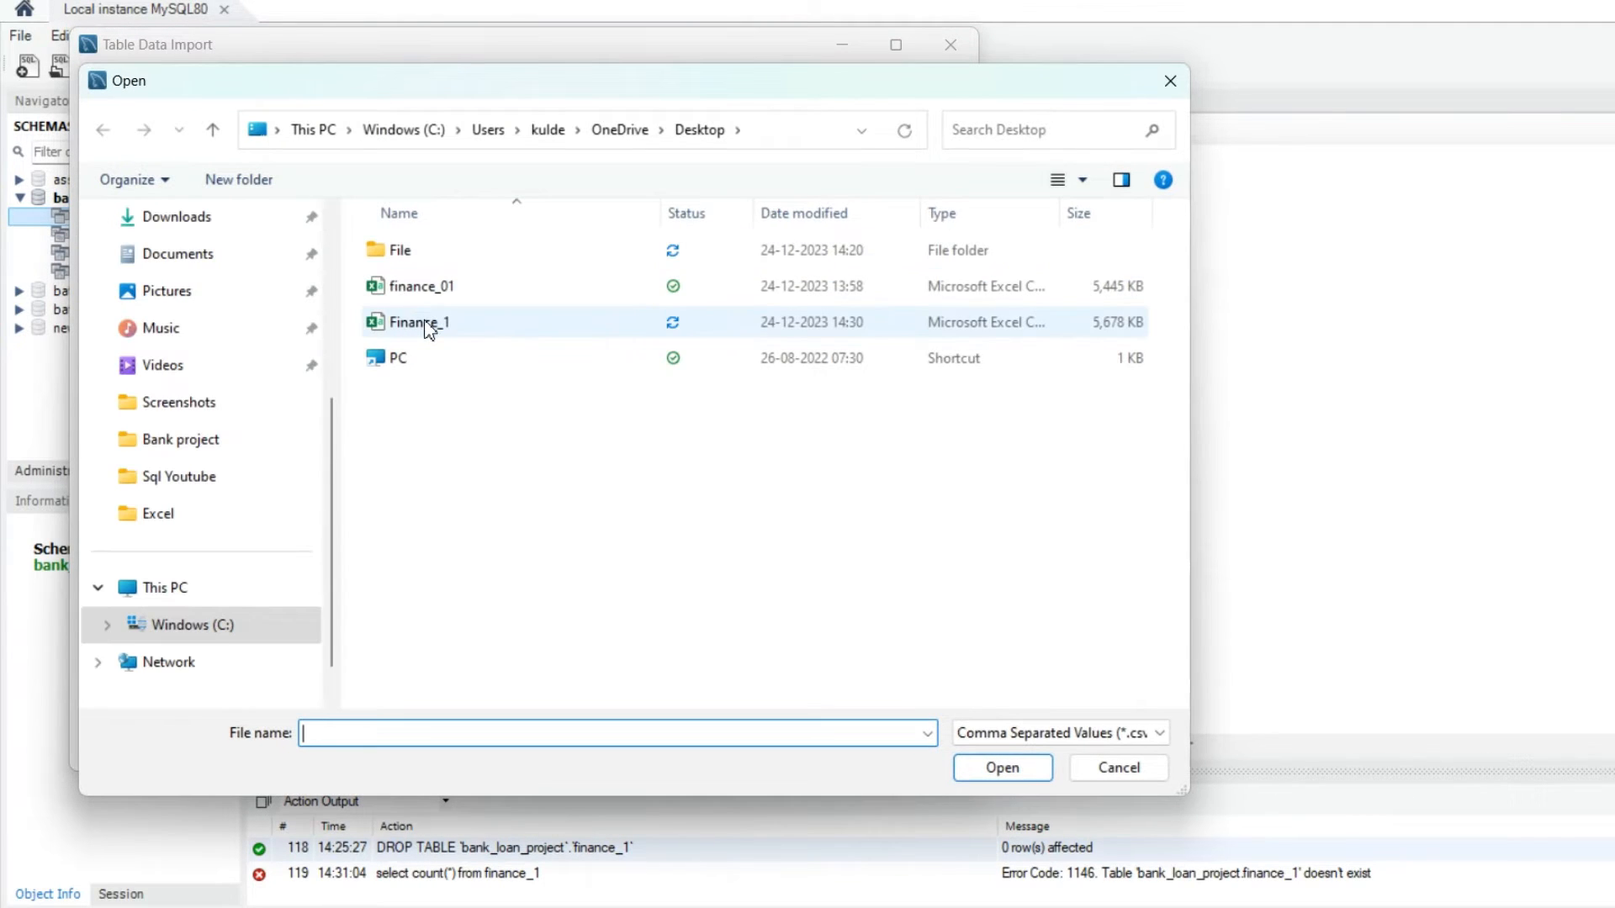
double_click(429, 326)
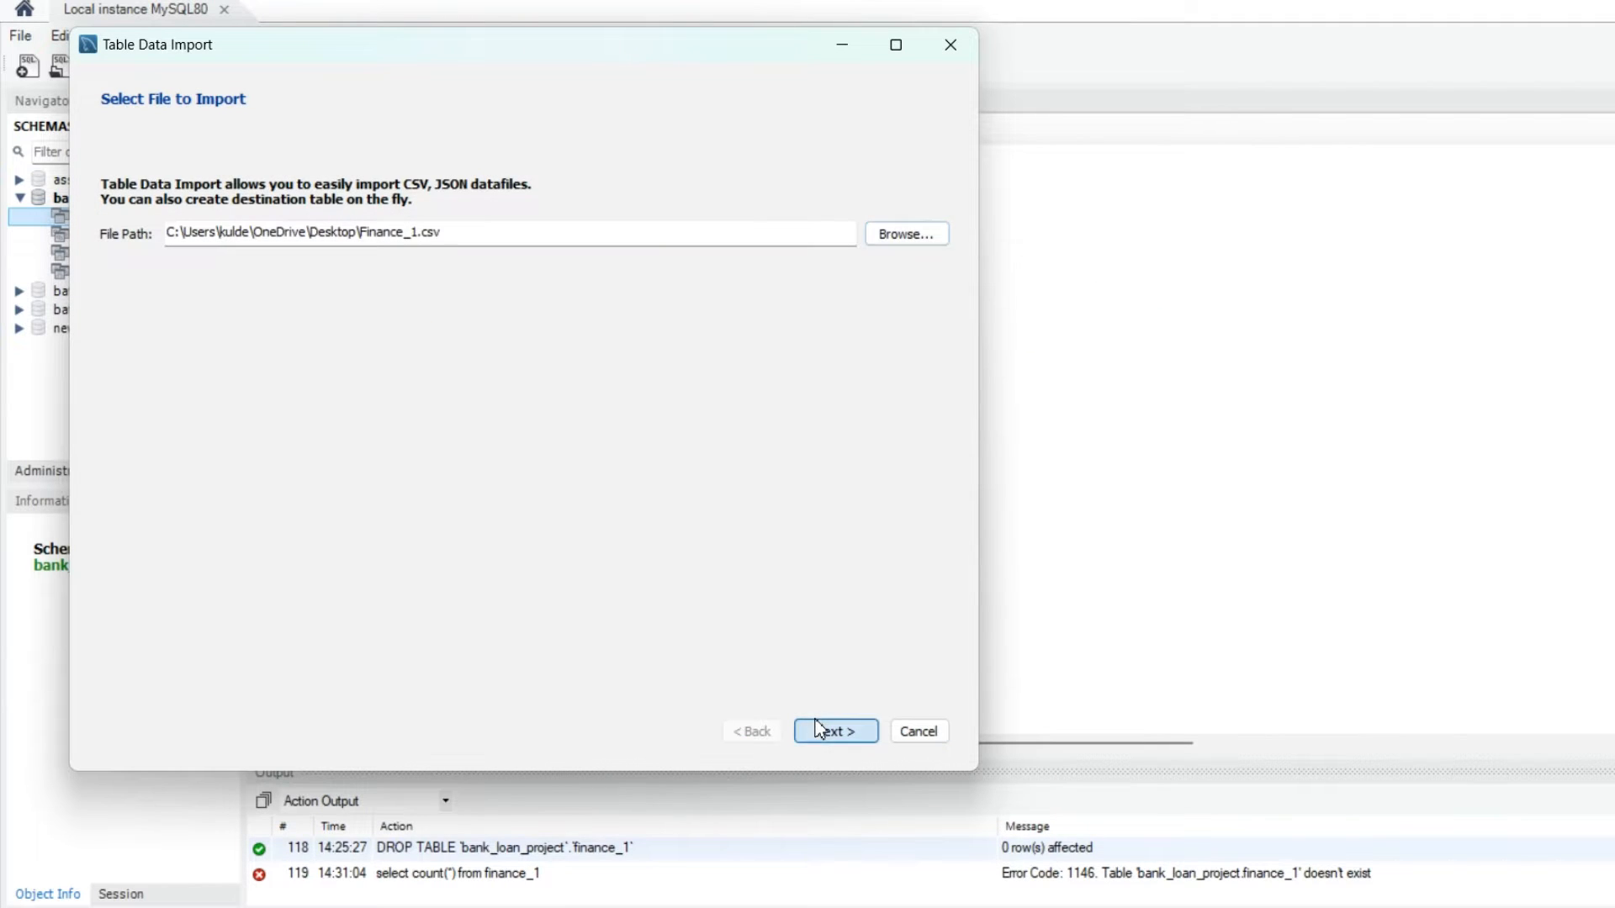
Step: Accept the proposed destination, utf-8 encoding and detected column types, and execute the Finance_1 import
left_click(815, 730)
left_click(829, 731)
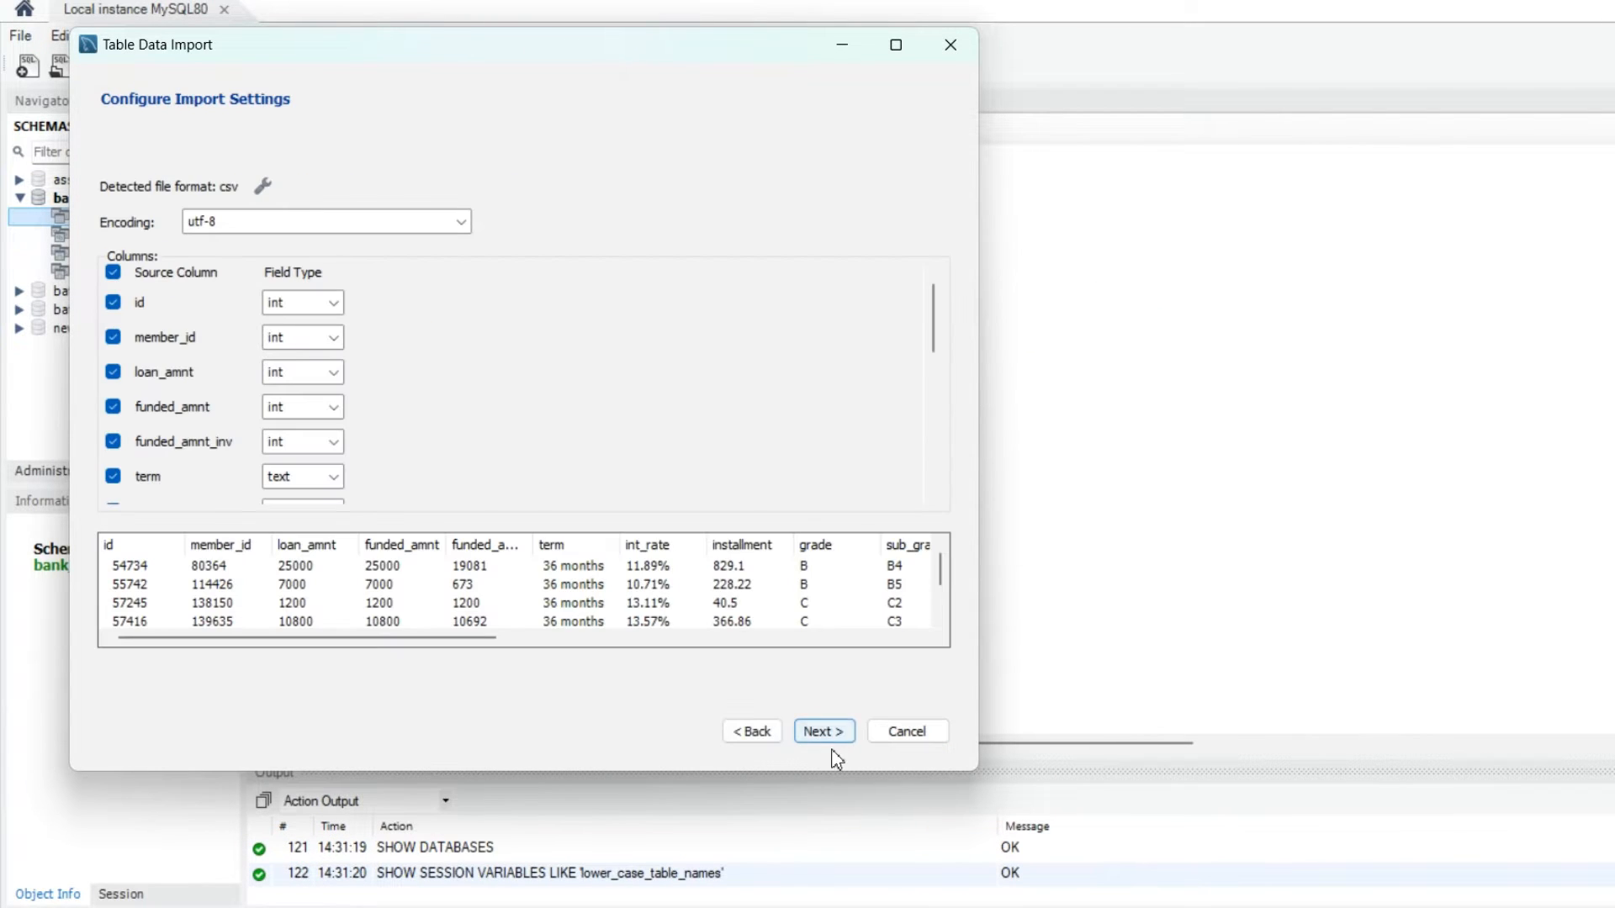
left_click(821, 731)
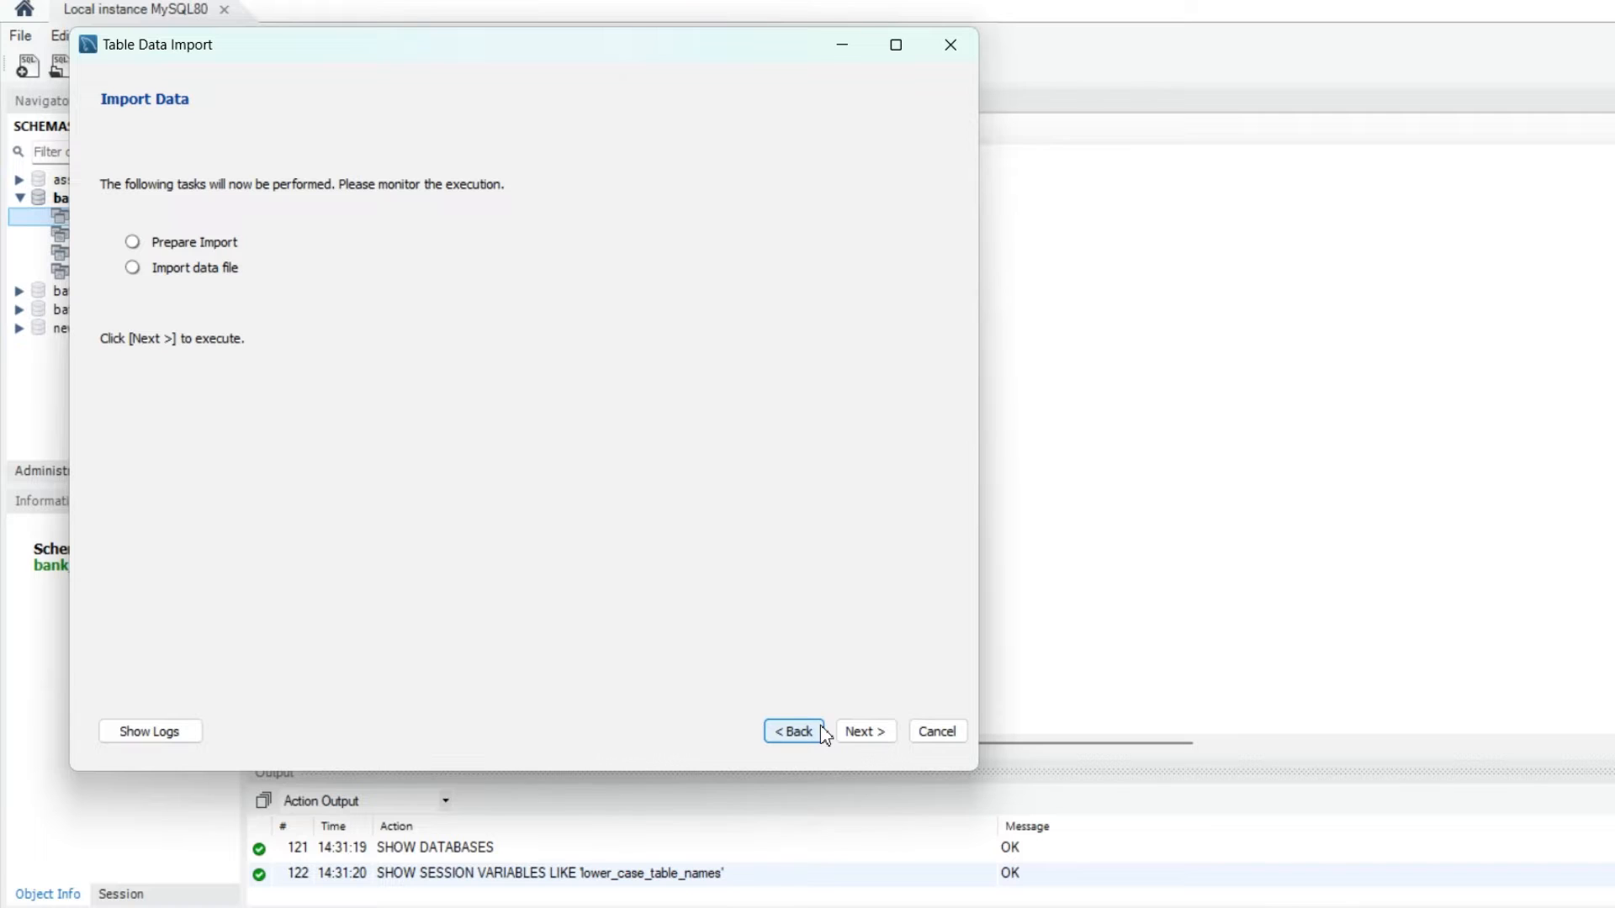
left_click(867, 732)
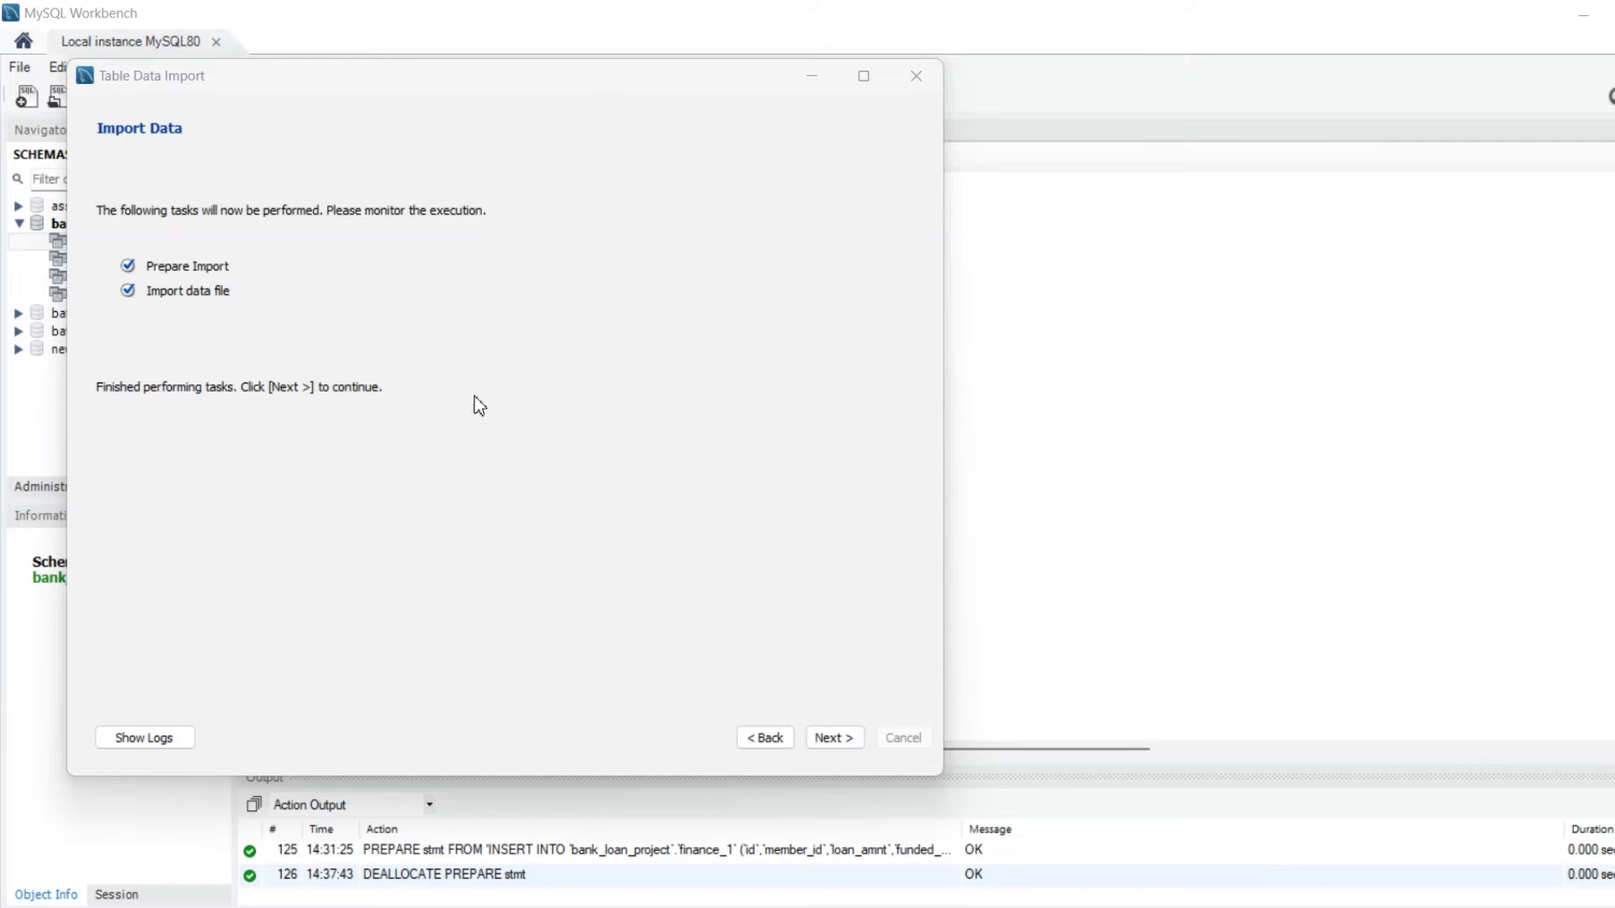
Step: Finish the Finance_1 import and run the select count(*) query on finance_1 to check the number of imported records
left_click(830, 738)
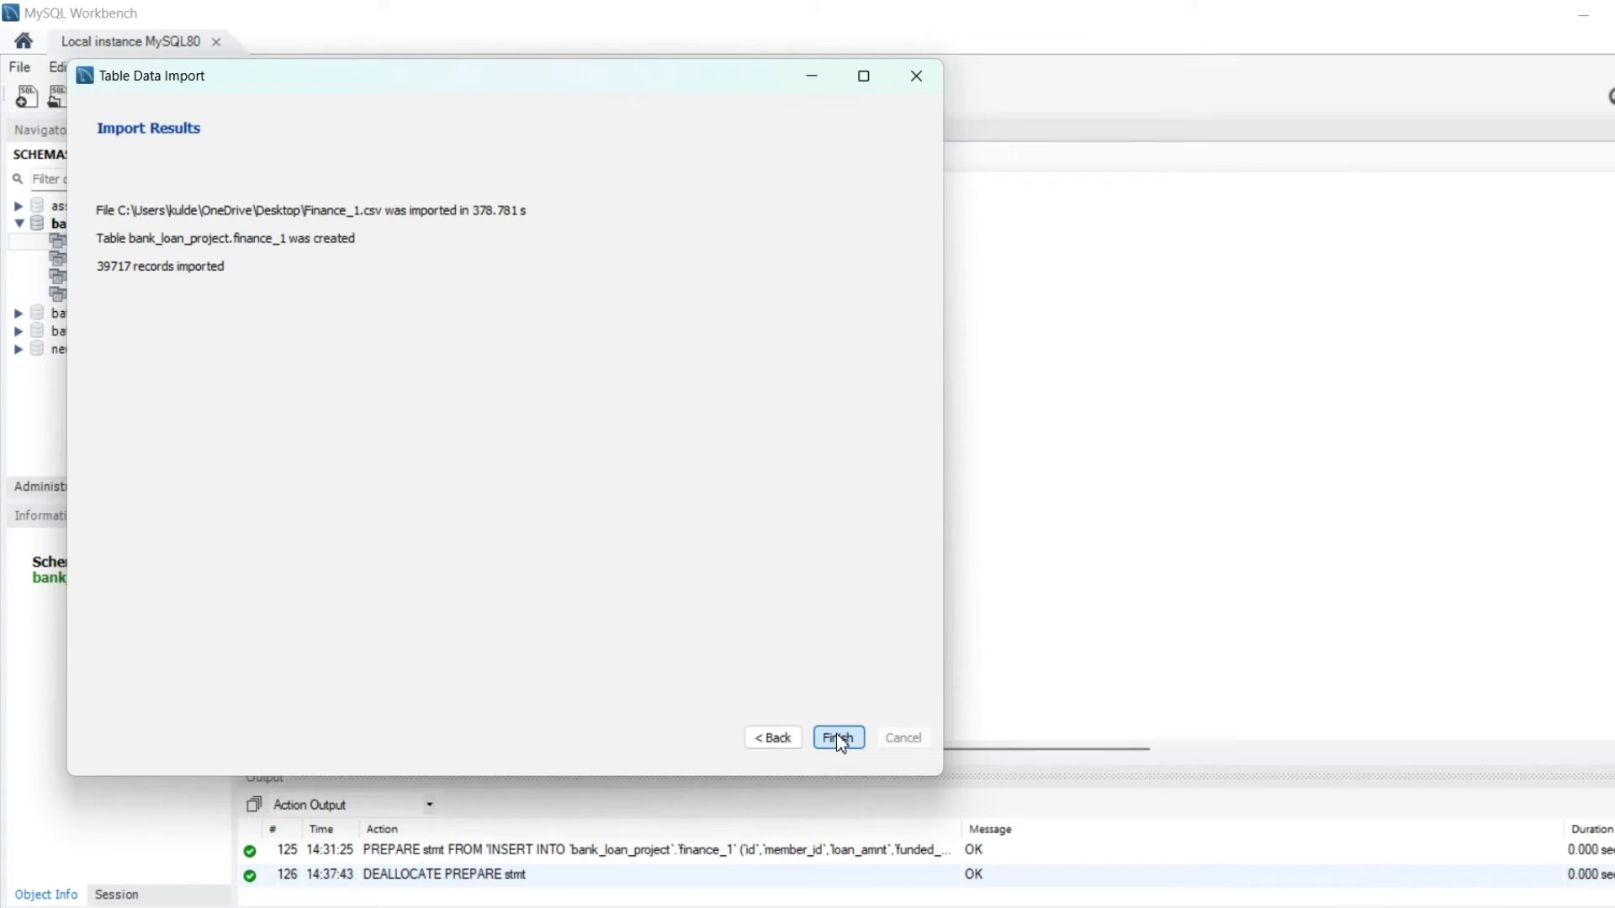
left_click(836, 733)
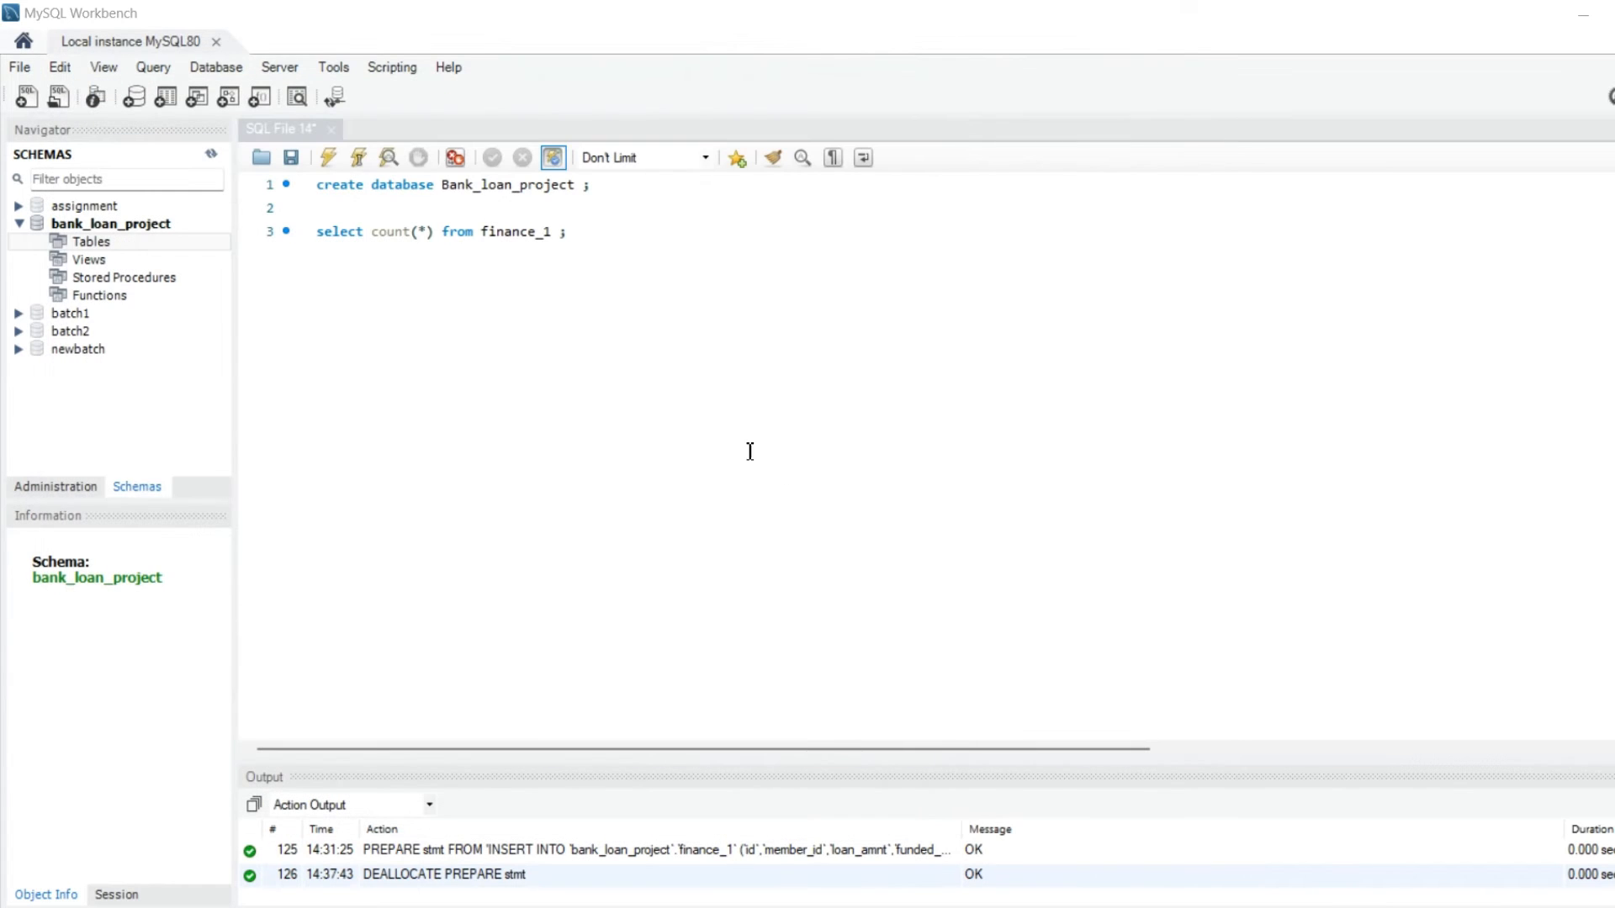
left_click(591, 231)
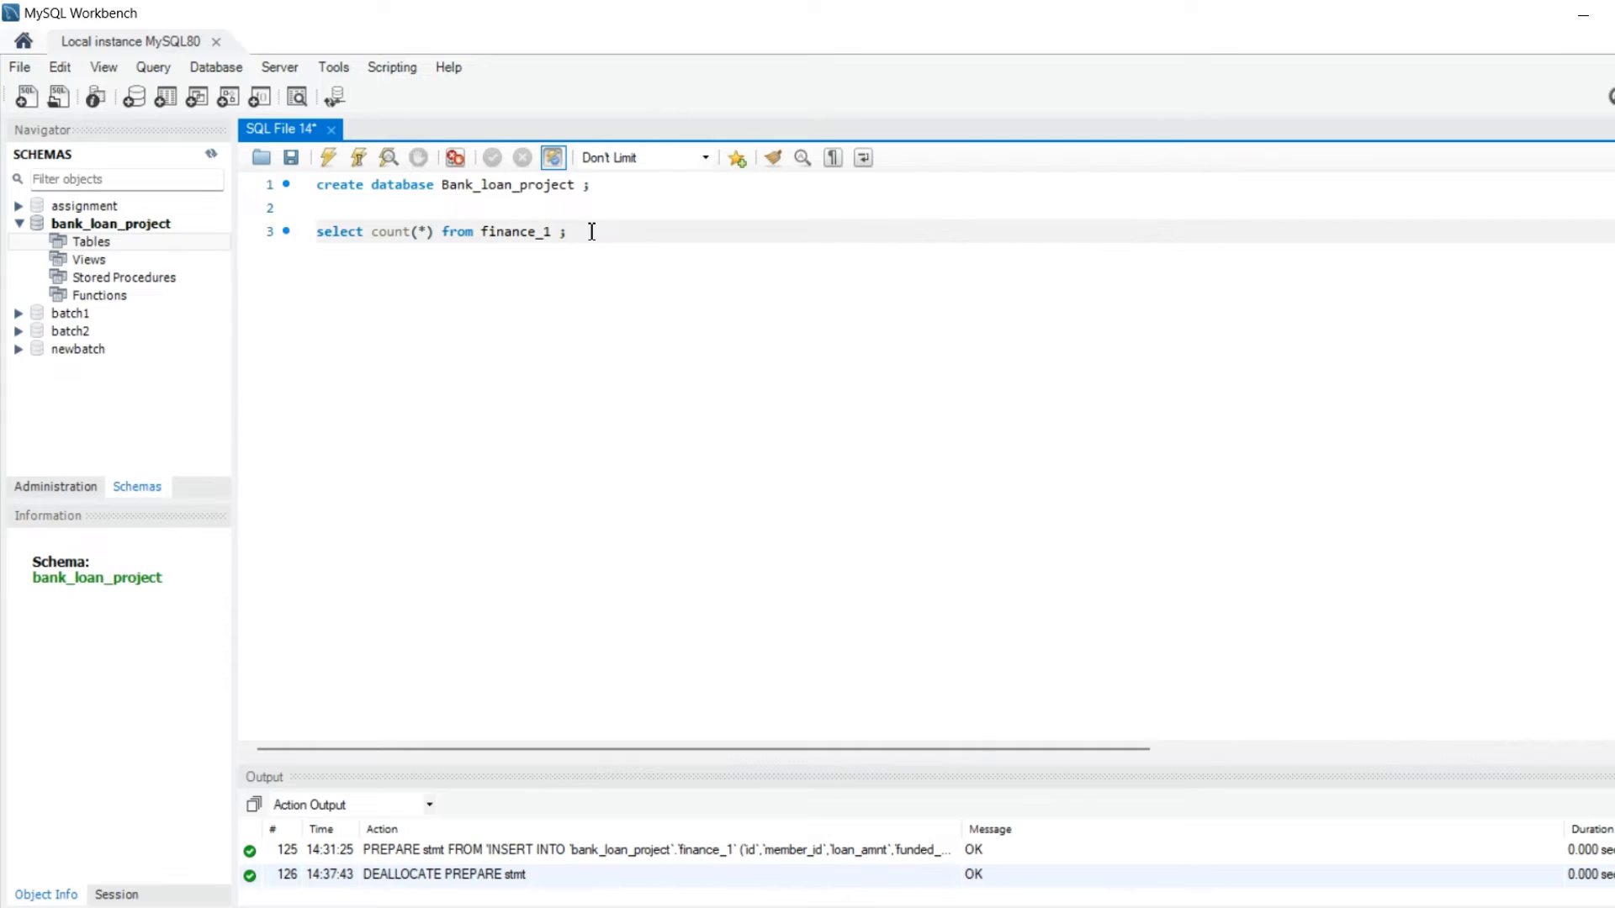
key("ctrl+Return")
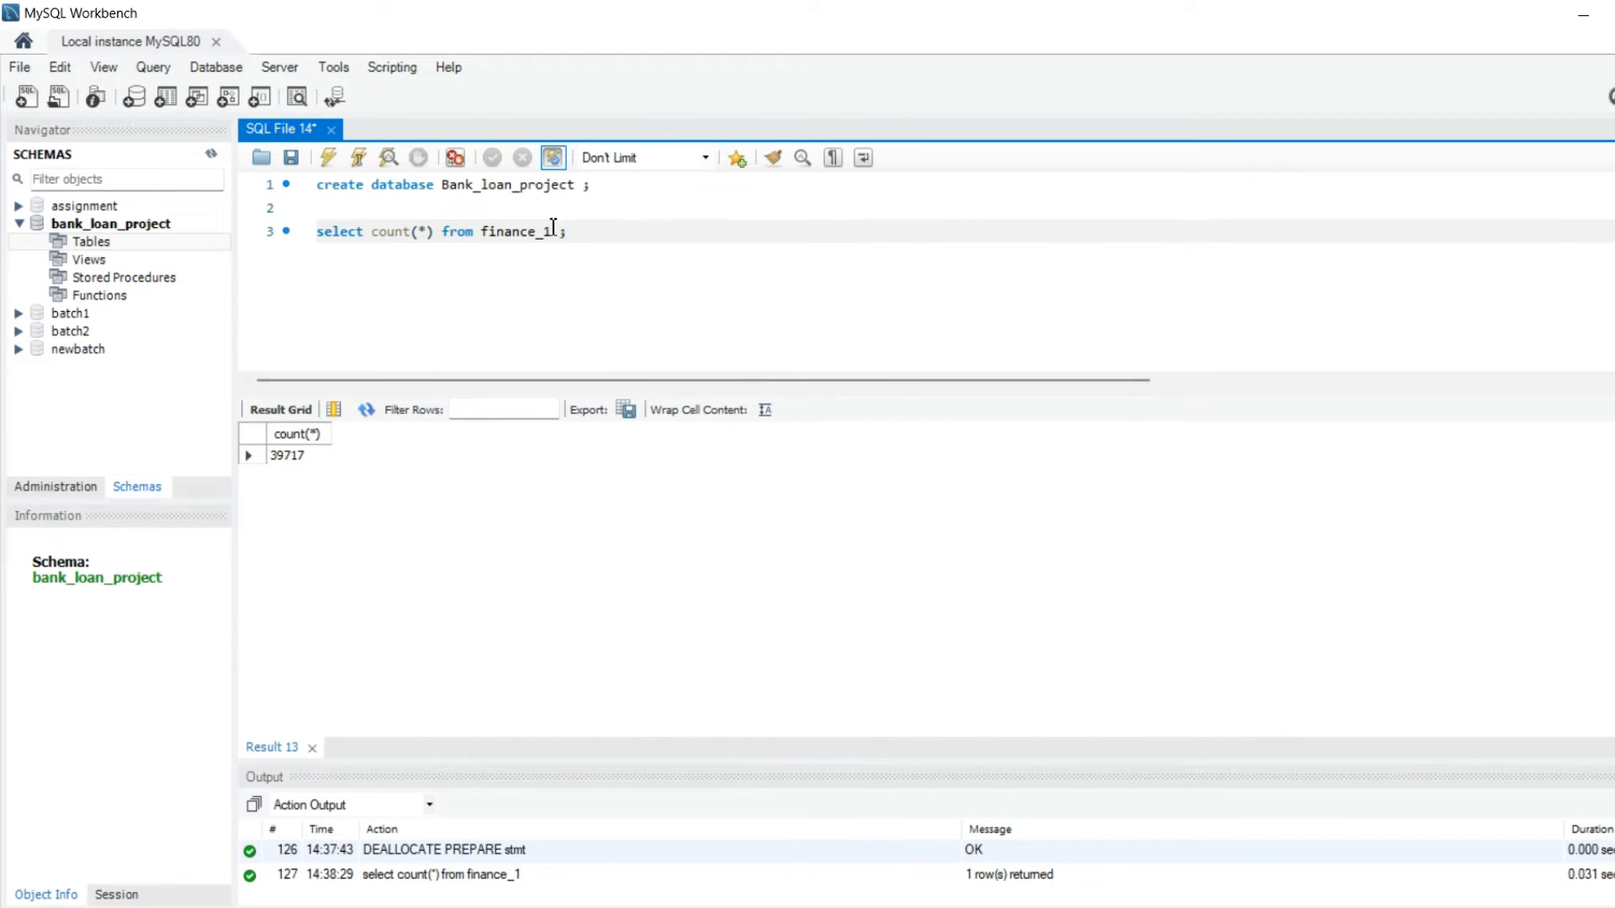
Step: Add the query select * from finance_1 ; below the count query and run it to list all the table's rows
left_click(561, 231)
key("Return")
type("select * from finance_1 ;")
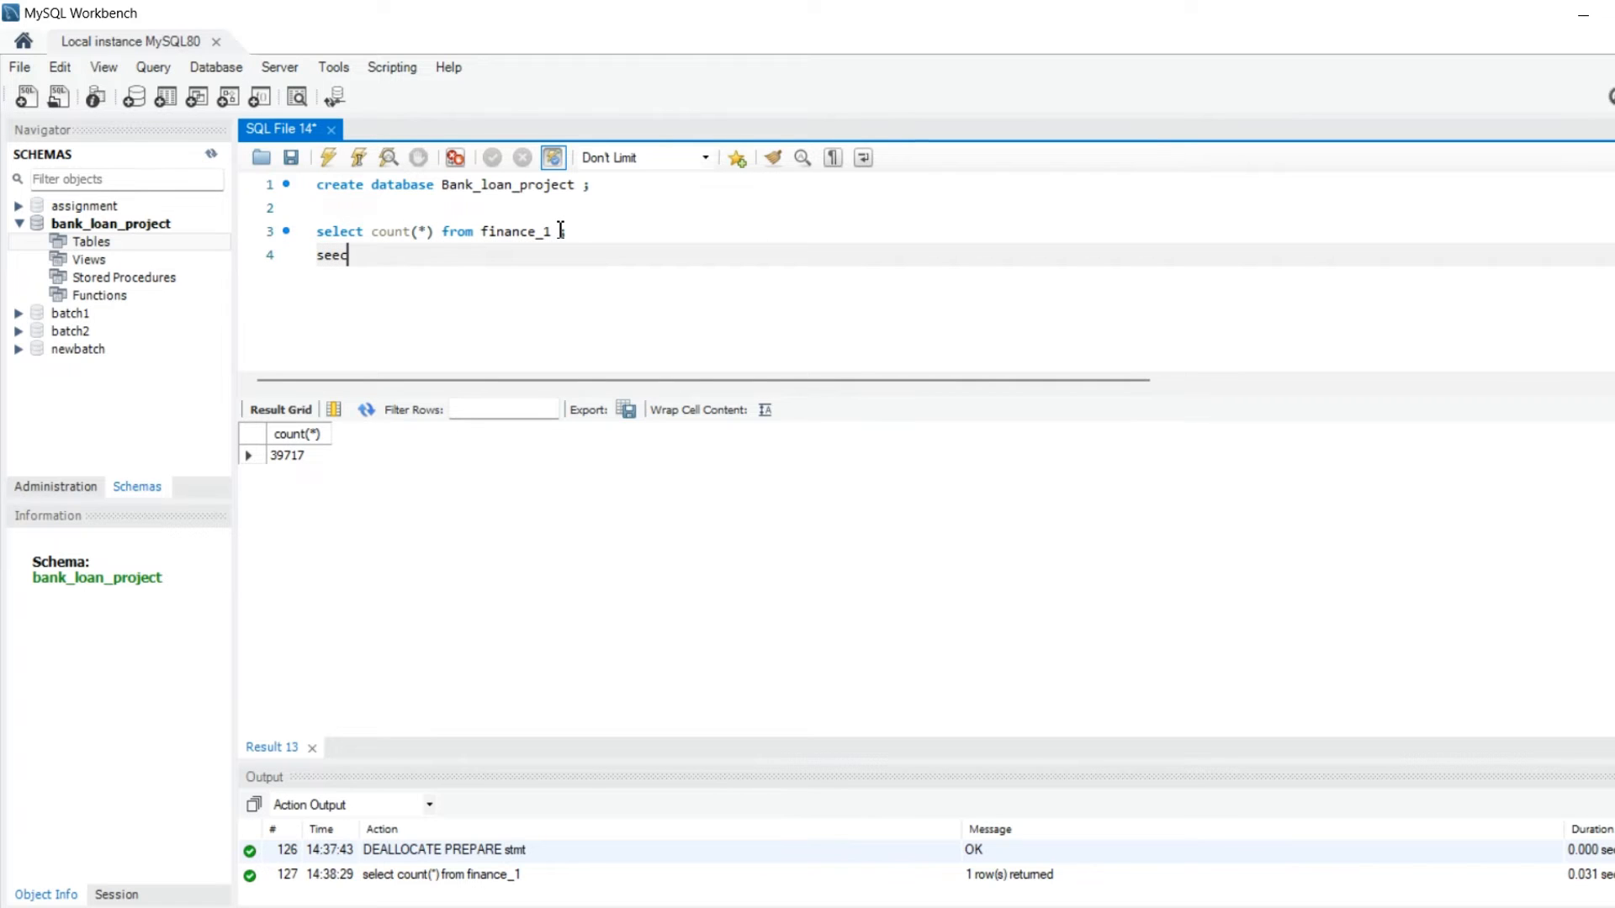
key("ctrl+Return")
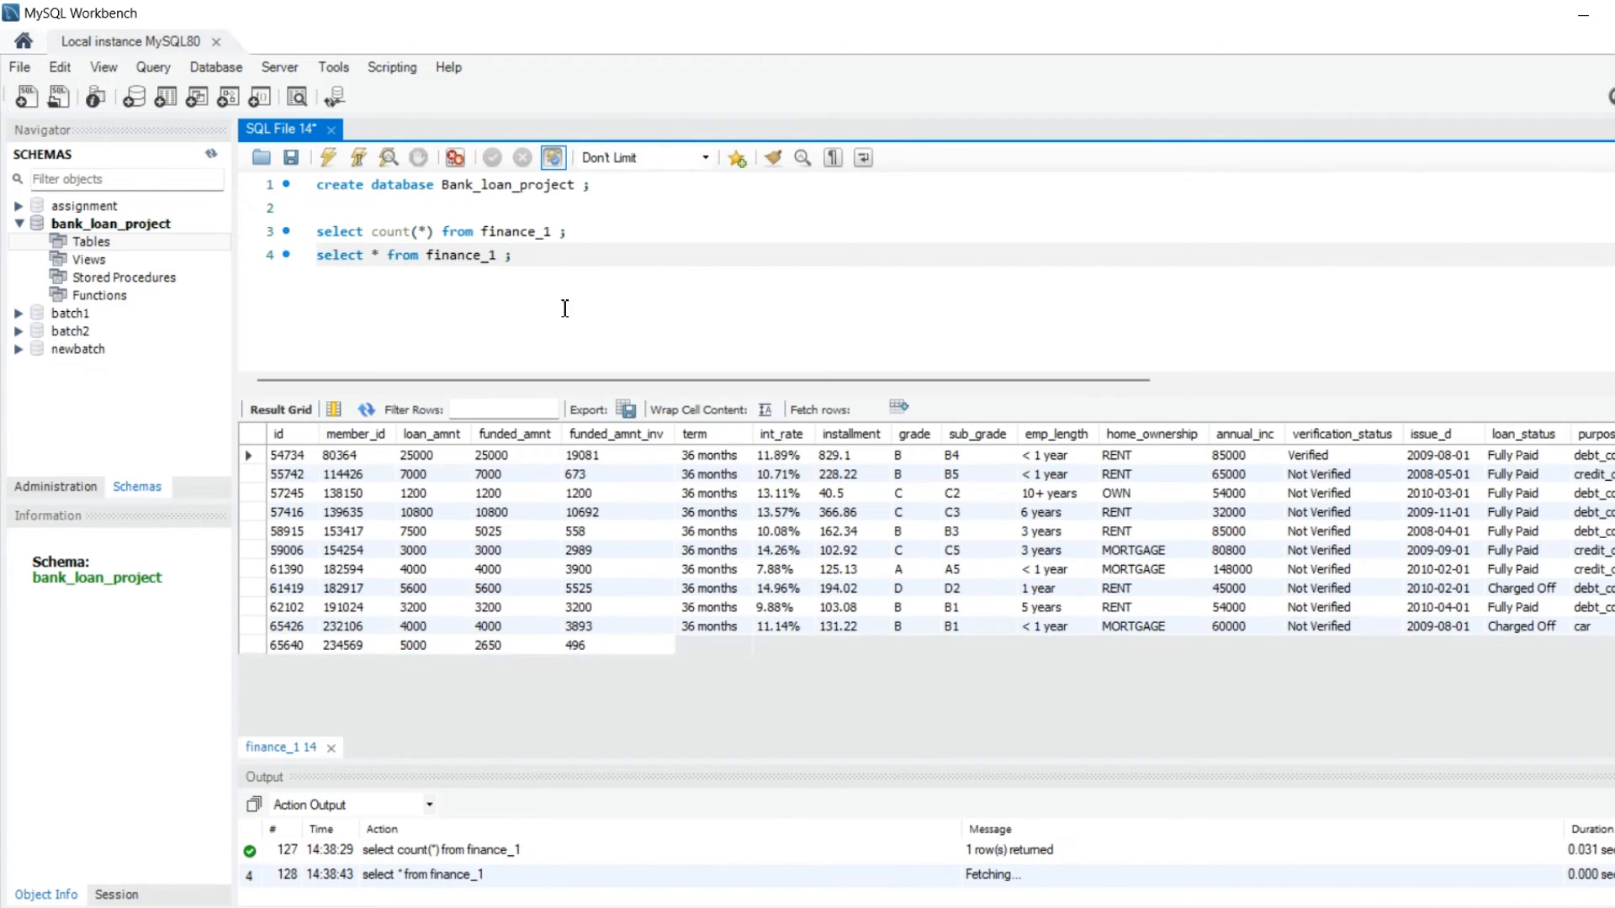